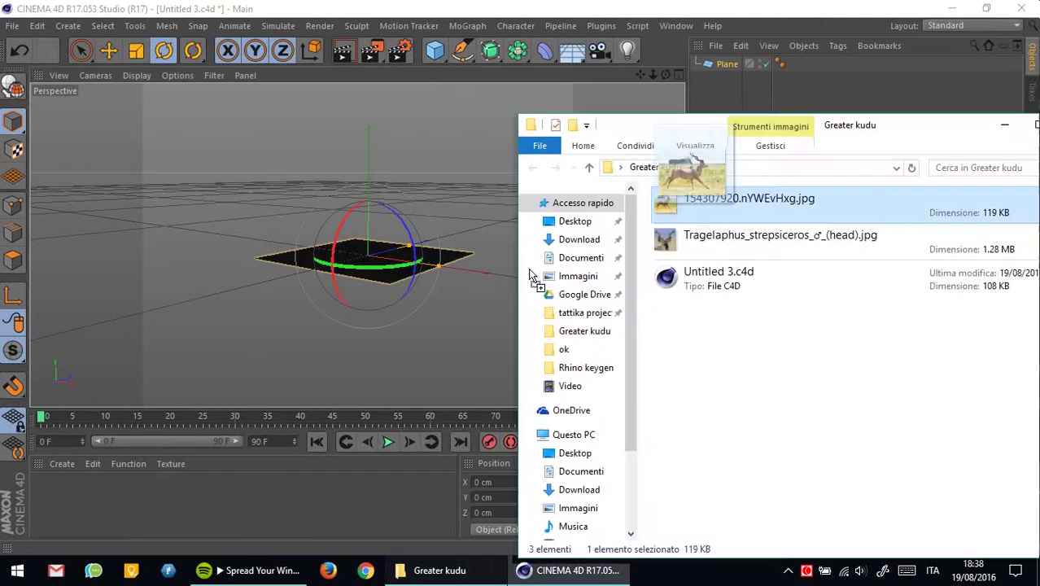
Step: Load the running kudu photo as a reference plane and open its material for editing
{"action": "left_click_drag", "start_coordinate": [667, 203], "coordinate": [366, 261]}
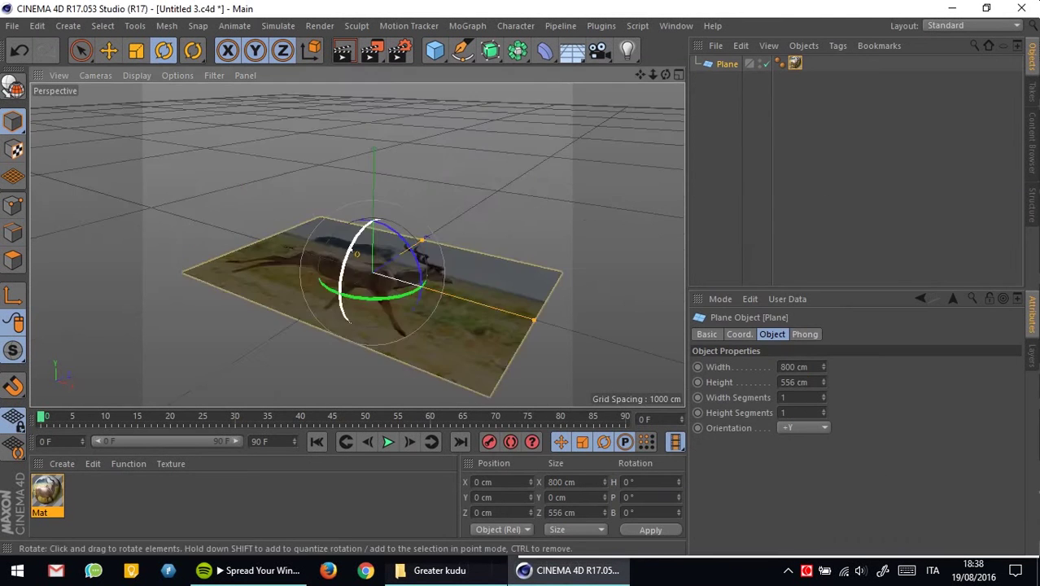
{"action": "double_click", "coordinate": [46, 492]}
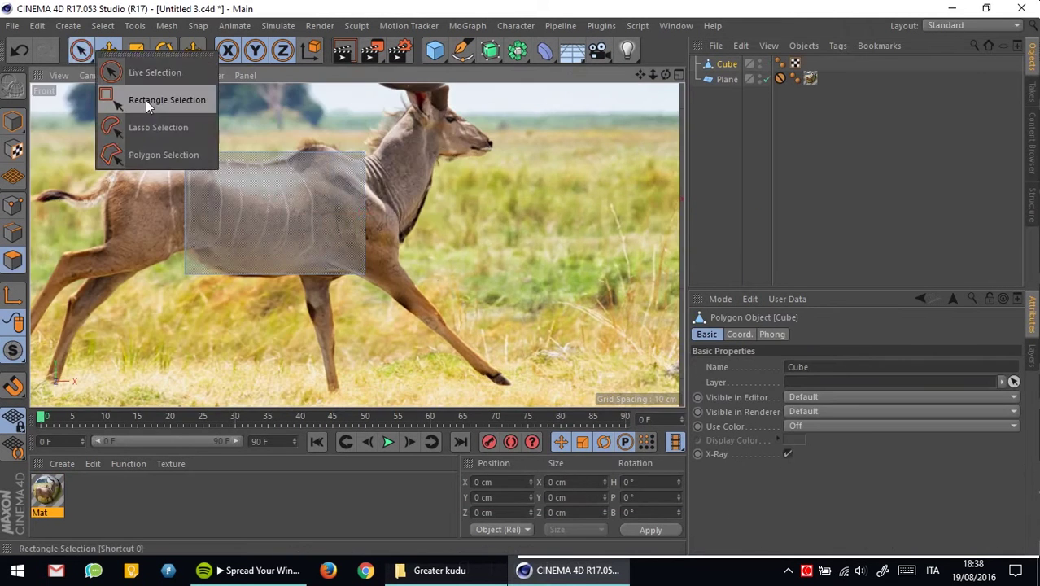
Step: Scale and move the selected cube points to fit the kudu's body and neck
{"action": "left_click", "coordinate": [149, 107]}
{"action": "key", "text": "t"}
{"action": "left_click_drag", "start_coordinate": [431, 236], "coordinate": [445, 251]}
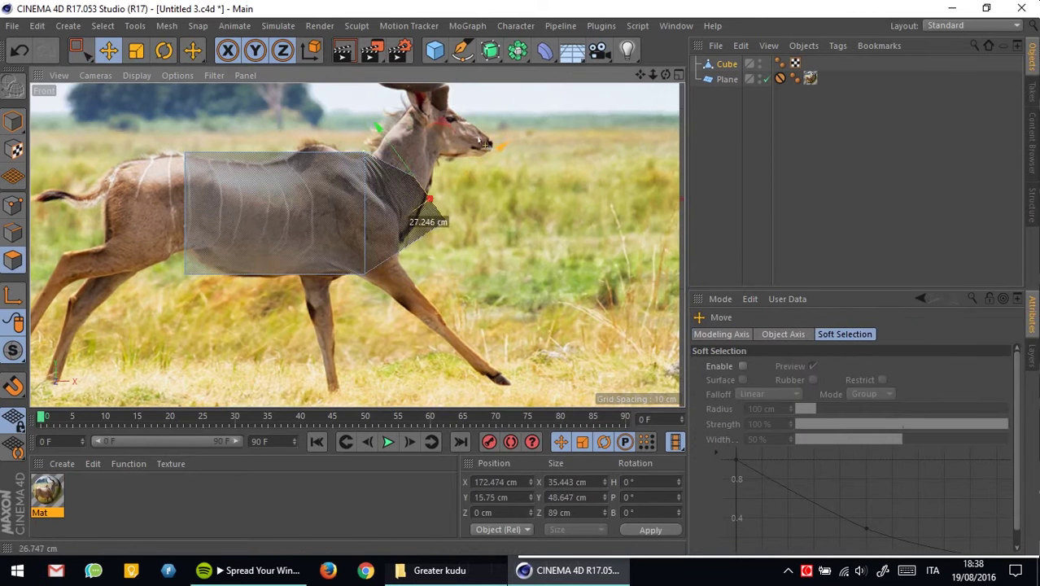
{"action": "left_click_drag", "start_coordinate": [484, 143], "coordinate": [480, 143]}
{"action": "scroll", "coordinate": [480, 143], "scroll_direction": "up", "scroll_amount": 3}
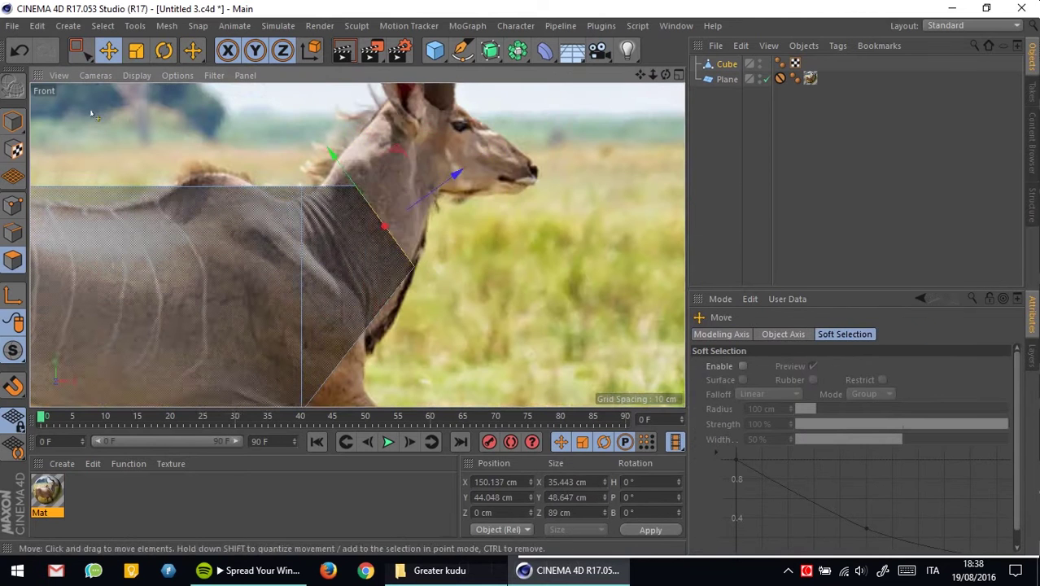
{"action": "left_click", "coordinate": [108, 50]}
{"action": "left_click_drag", "start_coordinate": [408, 151], "coordinate": [364, 184]}
{"action": "left_click", "coordinate": [80, 51]}
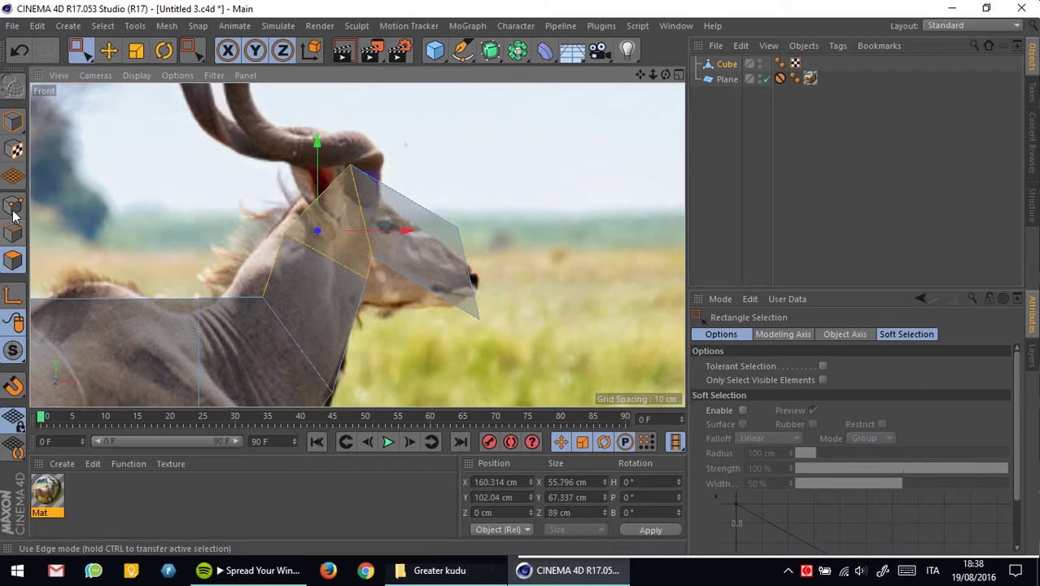
Step: Drag points to trace the neck outline in the photo
{"action": "scroll", "coordinate": [384, 196], "scroll_direction": "down", "scroll_amount": 3}
{"action": "scroll", "coordinate": [384, 196], "scroll_direction": "down", "scroll_amount": 2}
{"action": "scroll", "coordinate": [417, 174], "scroll_direction": "up", "scroll_amount": 4}
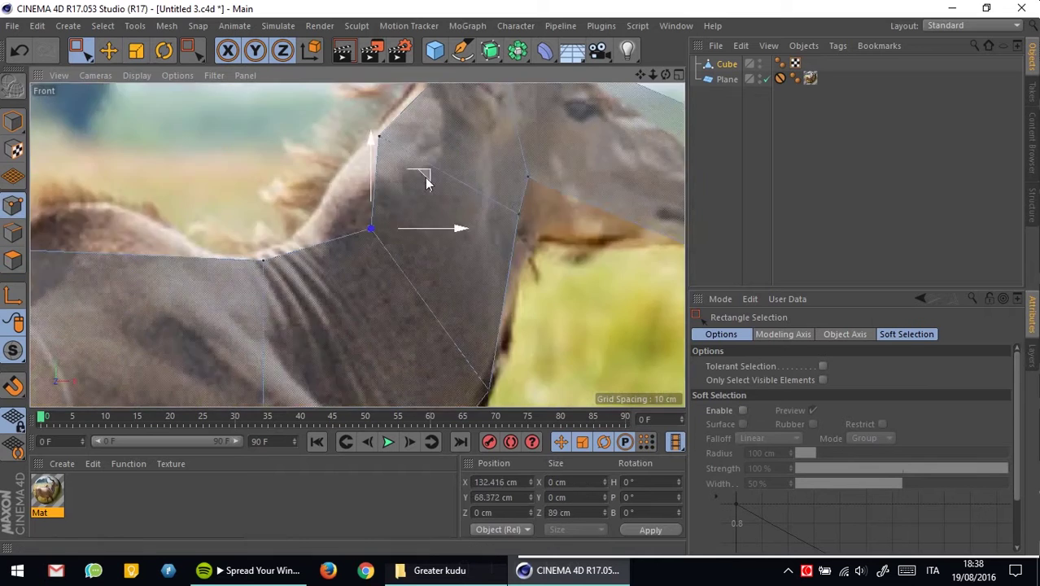
{"action": "scroll", "coordinate": [440, 204], "scroll_direction": "up", "scroll_amount": 2}
{"action": "left_click_drag", "start_coordinate": [446, 244], "coordinate": [448, 217]}
{"action": "scroll", "coordinate": [448, 217], "scroll_direction": "up", "scroll_amount": 1}
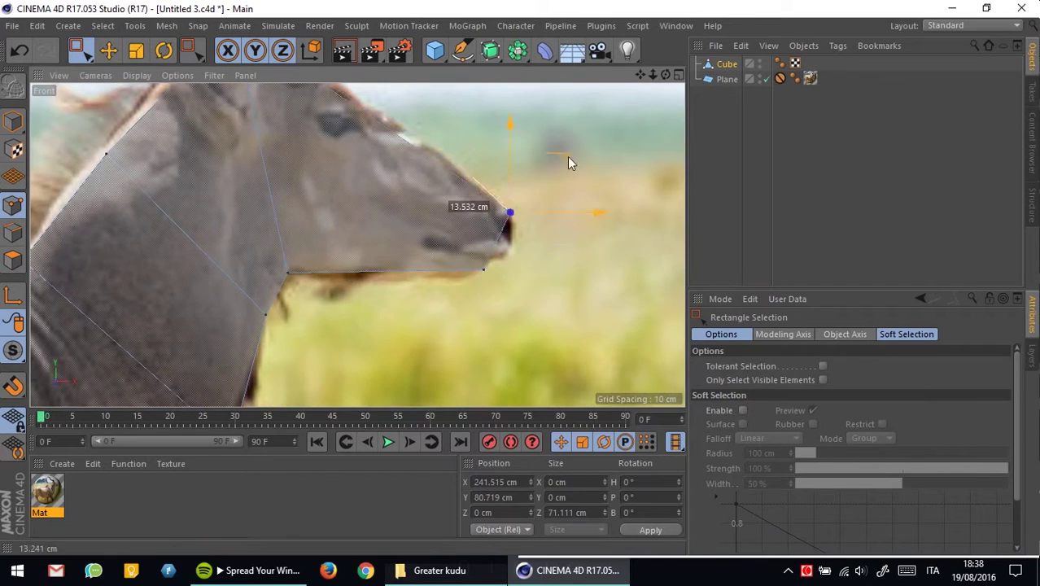
{"action": "scroll", "coordinate": [342, 163], "scroll_direction": "down", "scroll_amount": 3}
{"action": "scroll", "coordinate": [342, 162], "scroll_direction": "up", "scroll_amount": 3}
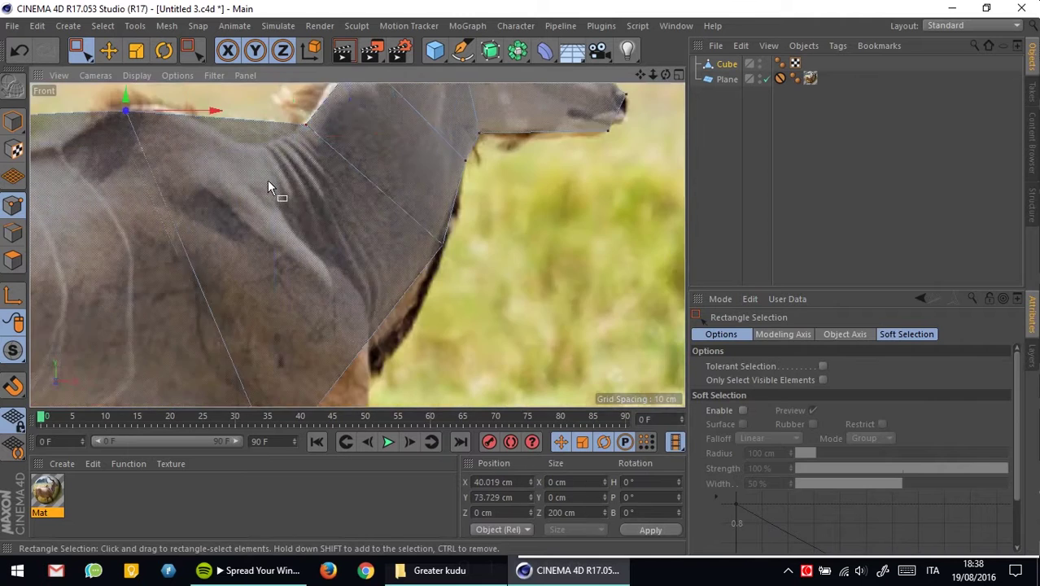
{"action": "scroll", "coordinate": [269, 188], "scroll_direction": "down", "scroll_amount": 3}
Step: Try a Knife cut on the mesh, undo it, and show all four views
{"action": "key", "text": "k"}
{"action": "key", "text": "space"}
{"action": "scroll", "coordinate": [185, 116], "scroll_direction": "up", "scroll_amount": 3}
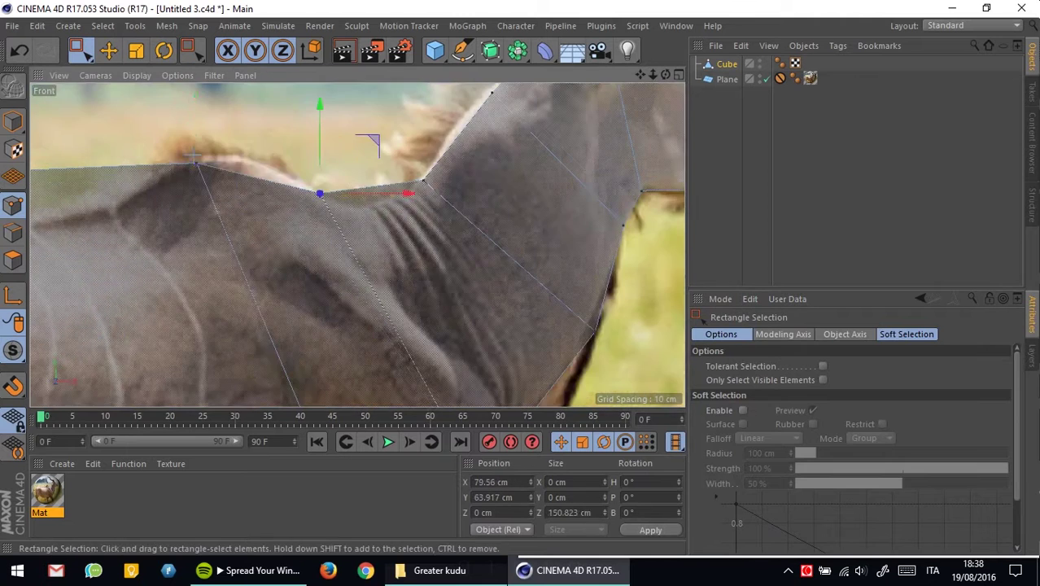
{"action": "scroll", "coordinate": [332, 278], "scroll_direction": "down", "scroll_amount": 2}
{"action": "scroll", "coordinate": [400, 371], "scroll_direction": "down", "scroll_amount": 2}
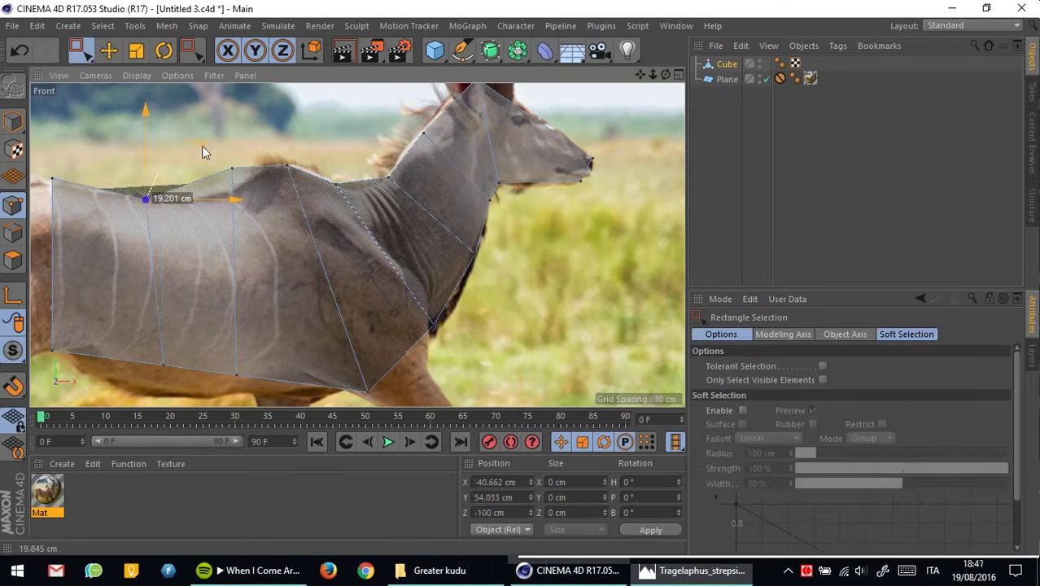
{"action": "key", "text": "ctrl+z"}
{"action": "key", "text": "space"}
{"action": "key", "text": "space"}
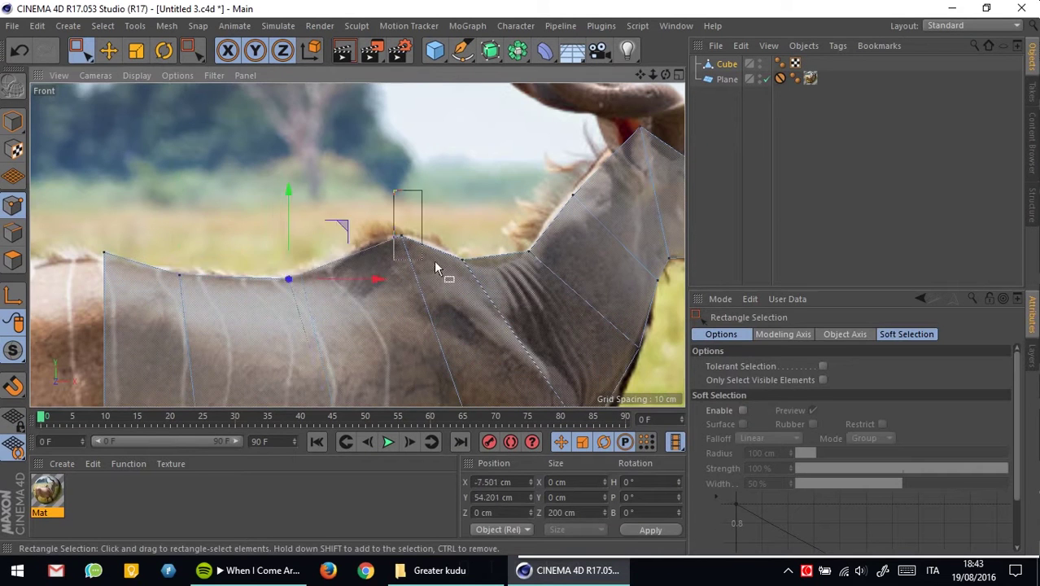
{"action": "scroll", "coordinate": [436, 269], "scroll_direction": "down", "scroll_amount": 5}
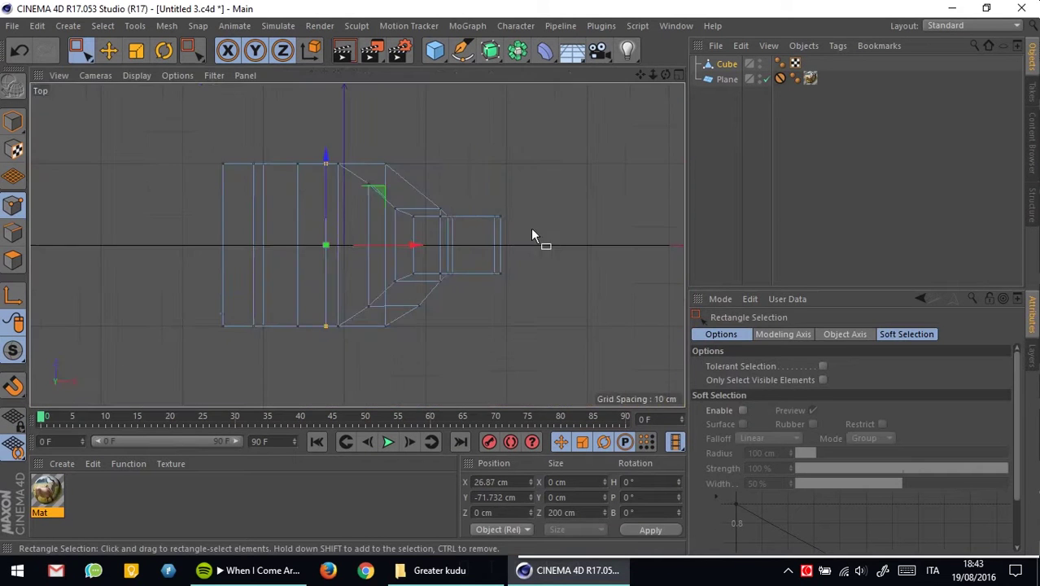
{"action": "middle_click", "coordinate": [530, 227]}
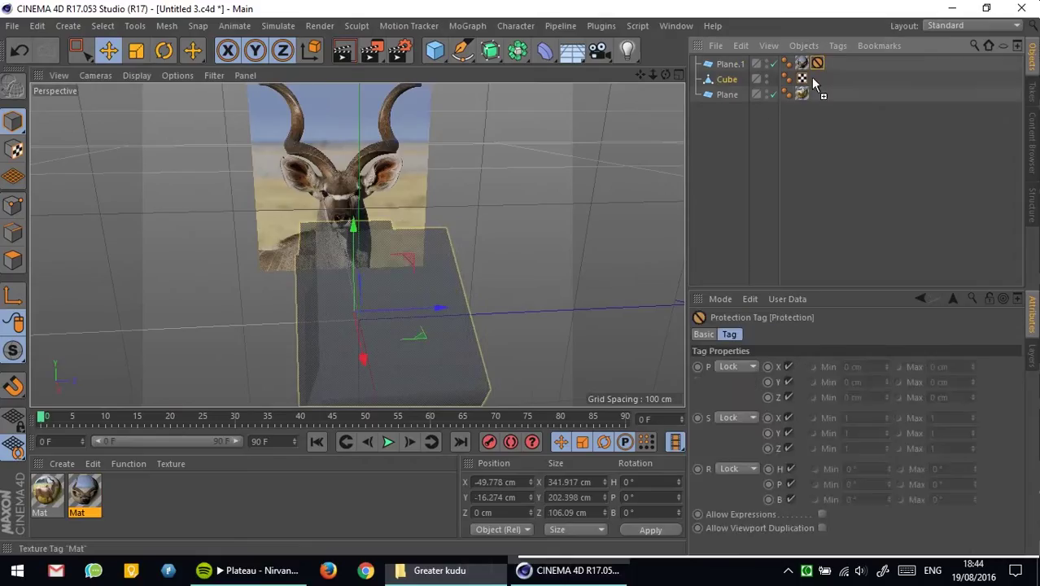
Step: Move the side-view plane's Protection tag onto the Cube
{"action": "left_click", "coordinate": [727, 78]}
{"action": "left_click_drag", "start_coordinate": [817, 78], "coordinate": [817, 93]}
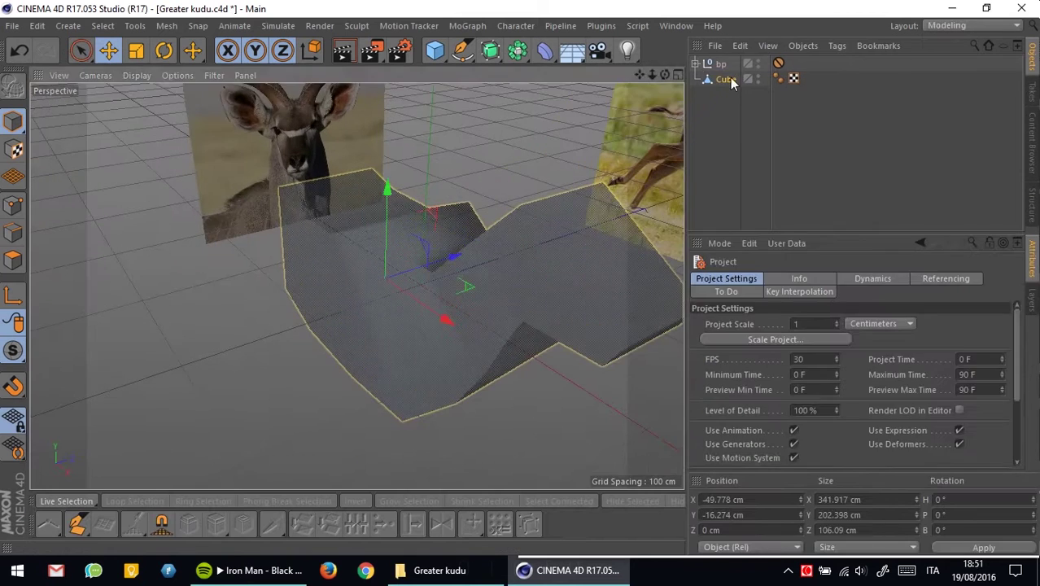
Step: Orbit to face the head reference photo and pick the Grab sculpt brush
{"action": "mouse_move", "coordinate": [472, 288]}
{"action": "left_mouse_down", "text": "alt"}
{"action": "mouse_move", "coordinate": [360, 297]}
{"action": "mouse_move", "coordinate": [392, 300]}
{"action": "left_mouse_up", "text": "alt"}
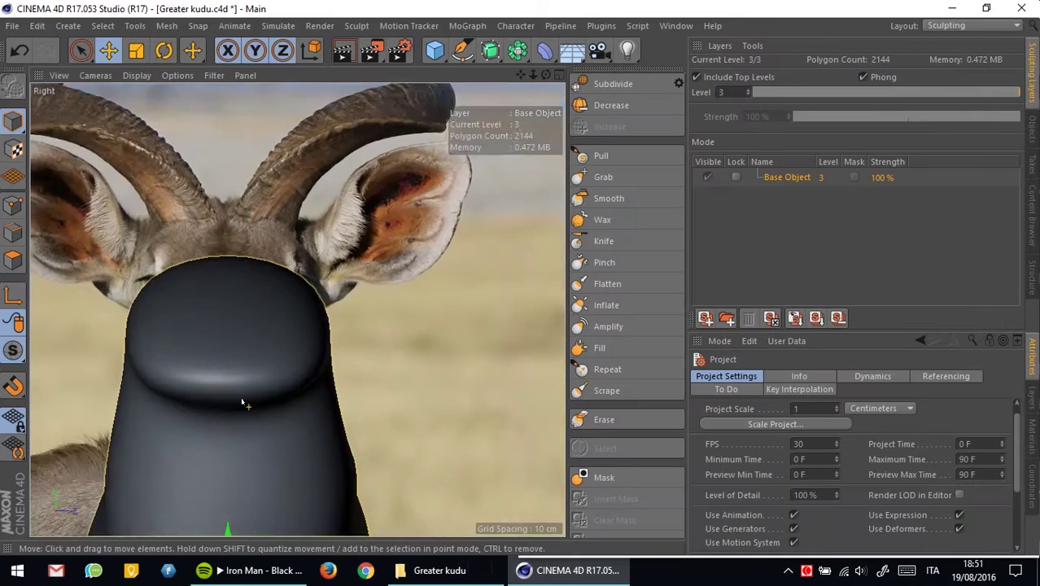
{"action": "left_click", "coordinate": [603, 177]}
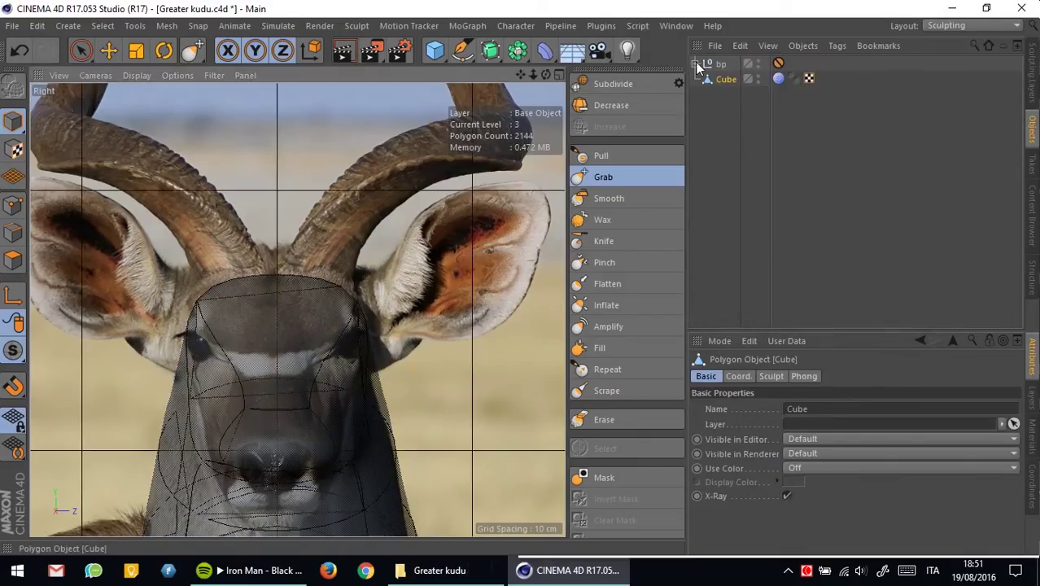
Step: Add a Display tag to bp and switch to the front view
{"action": "right_click", "coordinate": [697, 63]}
{"action": "left_click", "coordinate": [643, 139]}
{"action": "middle_click", "coordinate": [474, 216]}
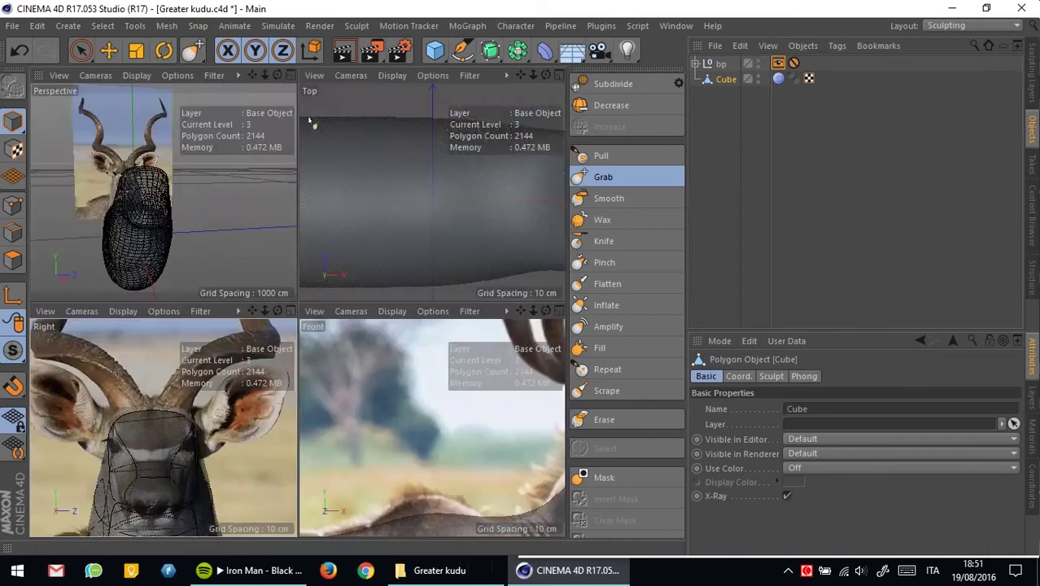
{"action": "middle_click", "coordinate": [163, 188]}
{"action": "mouse_move", "coordinate": [342, 342]}
{"action": "left_mouse_down", "text": "alt"}
{"action": "mouse_move", "coordinate": [380, 409]}
{"action": "mouse_move", "coordinate": [352, 384]}
{"action": "mouse_move", "coordinate": [436, 356]}
{"action": "mouse_move", "coordinate": [410, 372]}
{"action": "mouse_move", "coordinate": [408, 396]}
{"action": "left_mouse_up", "text": "alt"}
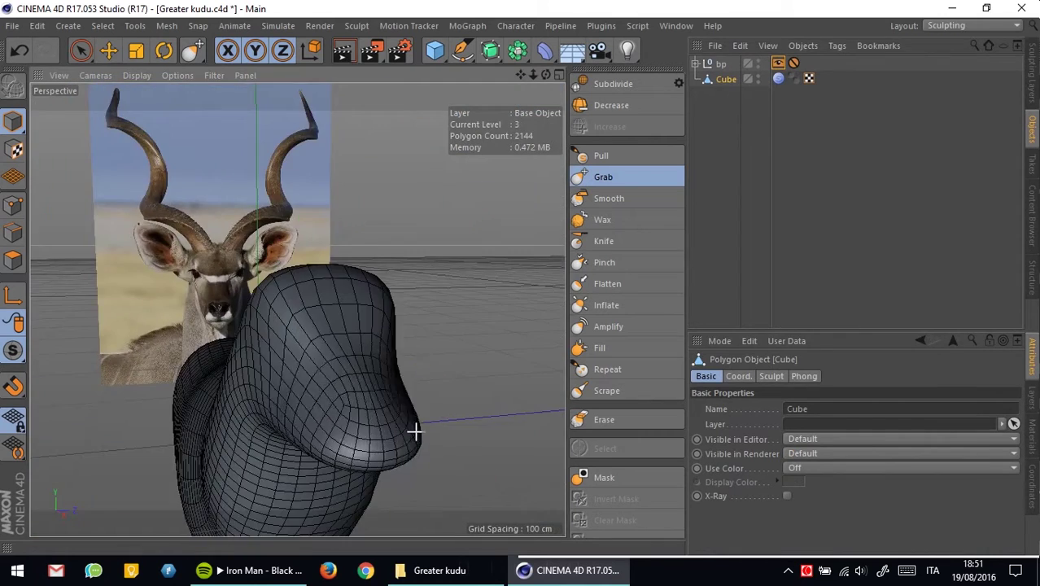
{"action": "left_click_drag", "start_coordinate": [414, 432], "coordinate": [111, 186], "text": "alt"}
{"action": "key", "text": "F4"}
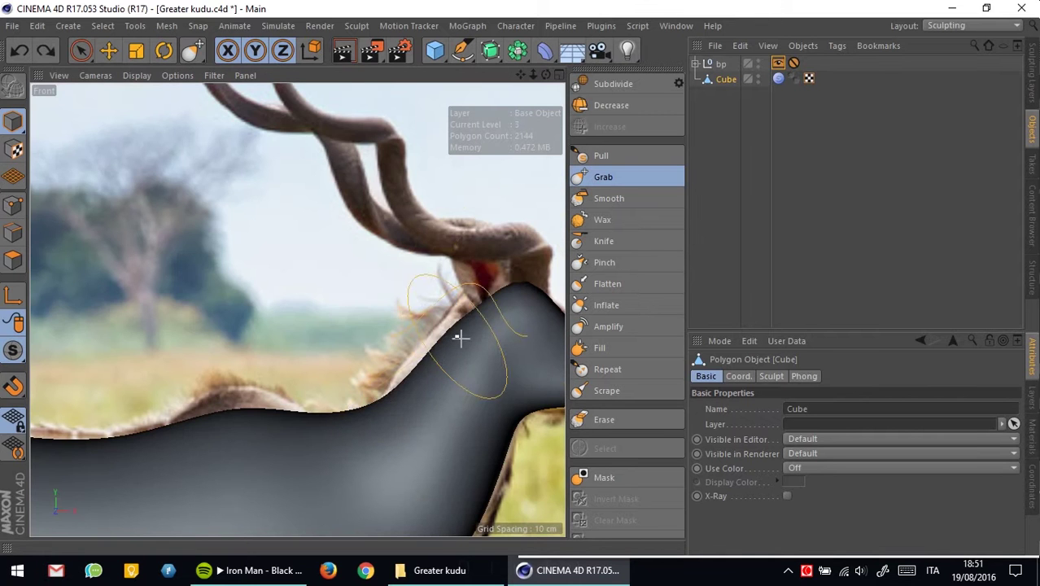
Step: Grab the neck edge to match the photo, checking it with X-Ray on
{"action": "left_click_drag", "start_coordinate": [460, 338], "coordinate": [434, 337]}
{"action": "middle_click_drag", "start_coordinate": [424, 299], "coordinate": [411, 355], "text": "alt"}
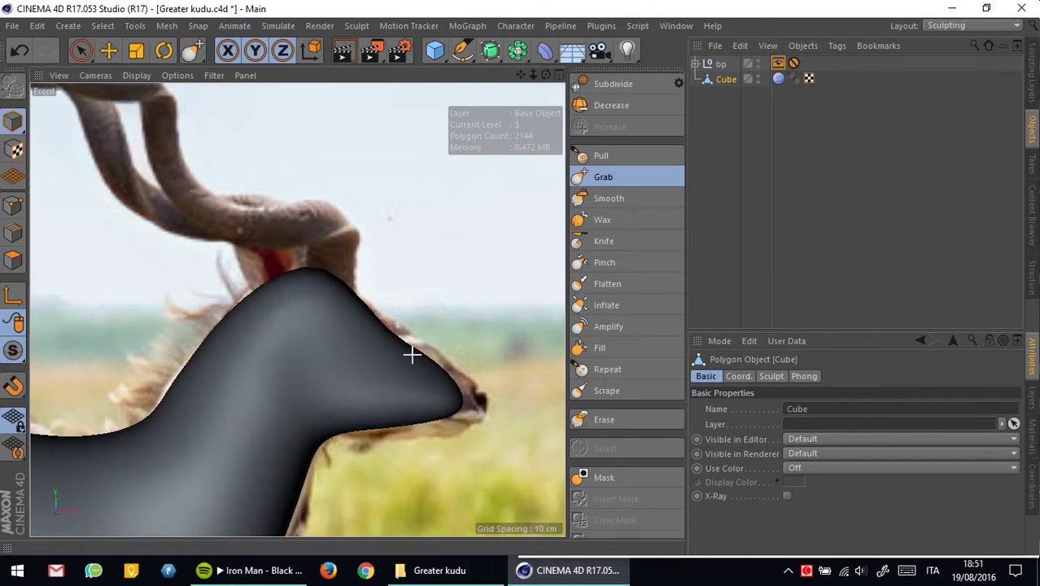
{"action": "key", "text": "alt+x"}
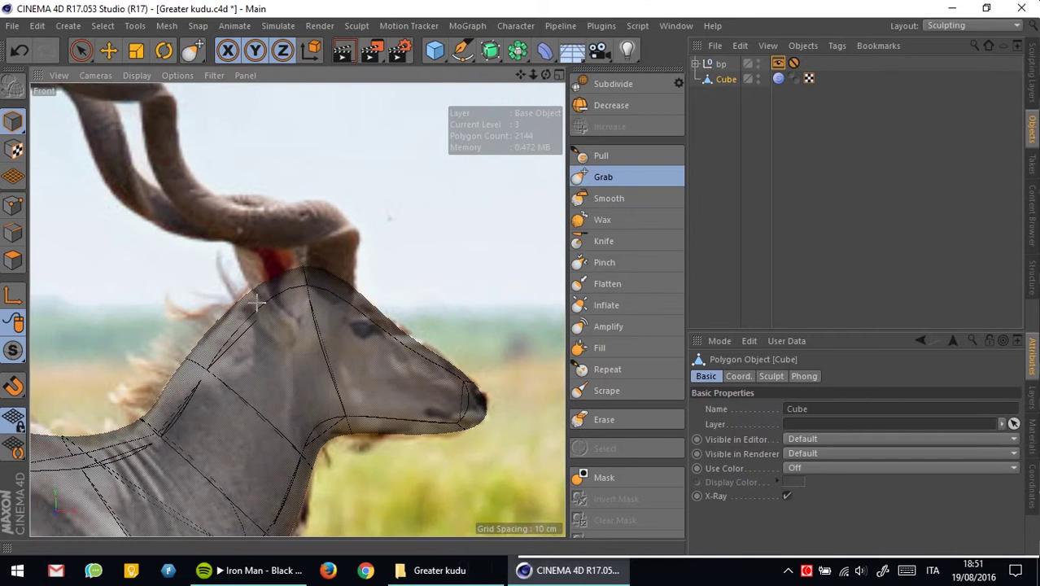
{"action": "scroll", "coordinate": [257, 303], "scroll_direction": "down", "scroll_amount": 4}
{"action": "scroll", "coordinate": [297, 297], "scroll_direction": "up", "scroll_amount": 3}
{"action": "scroll", "coordinate": [297, 297], "scroll_direction": "down", "scroll_amount": 2}
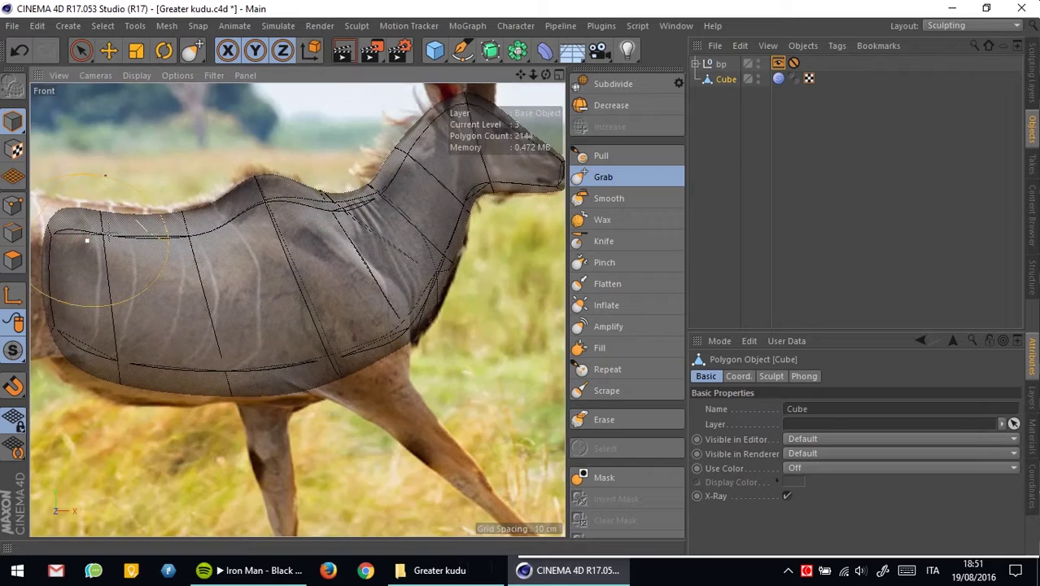
{"action": "key", "text": "F1"}
{"action": "key", "text": "alt+x"}
{"action": "mouse_move", "coordinate": [87, 240]}
{"action": "left_mouse_down", "text": "alt"}
{"action": "mouse_move", "coordinate": [366, 262]}
{"action": "mouse_move", "coordinate": [390, 302]}
{"action": "mouse_move", "coordinate": [266, 301]}
{"action": "mouse_move", "coordinate": [413, 367]}
{"action": "mouse_move", "coordinate": [536, 313]}
{"action": "mouse_move", "coordinate": [297, 309]}
{"action": "mouse_move", "coordinate": [364, 336]}
{"action": "left_mouse_up", "text": "alt"}
{"action": "scroll", "coordinate": [297, 309], "scroll_direction": "up", "scroll_amount": 5}
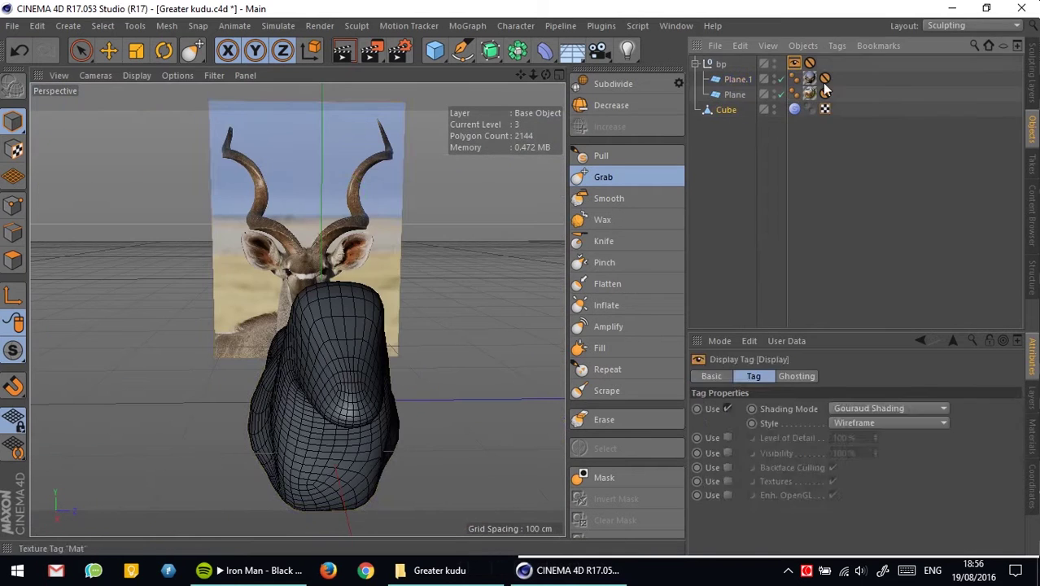
Step: Move the Display tag onto Plane and select the head reference Plane.1
{"action": "left_click_drag", "start_coordinate": [826, 89], "coordinate": [825, 94]}
{"action": "left_click", "coordinate": [737, 79]}
{"action": "key", "text": "e"}
{"action": "mouse_move", "coordinate": [326, 325]}
{"action": "left_mouse_down", "text": "alt"}
{"action": "mouse_move", "coordinate": [508, 340]}
{"action": "mouse_move", "coordinate": [166, 79]}
{"action": "left_mouse_up", "text": "alt"}
{"action": "key", "text": "shift+c"}
{"action": "type", "text": "bac"}
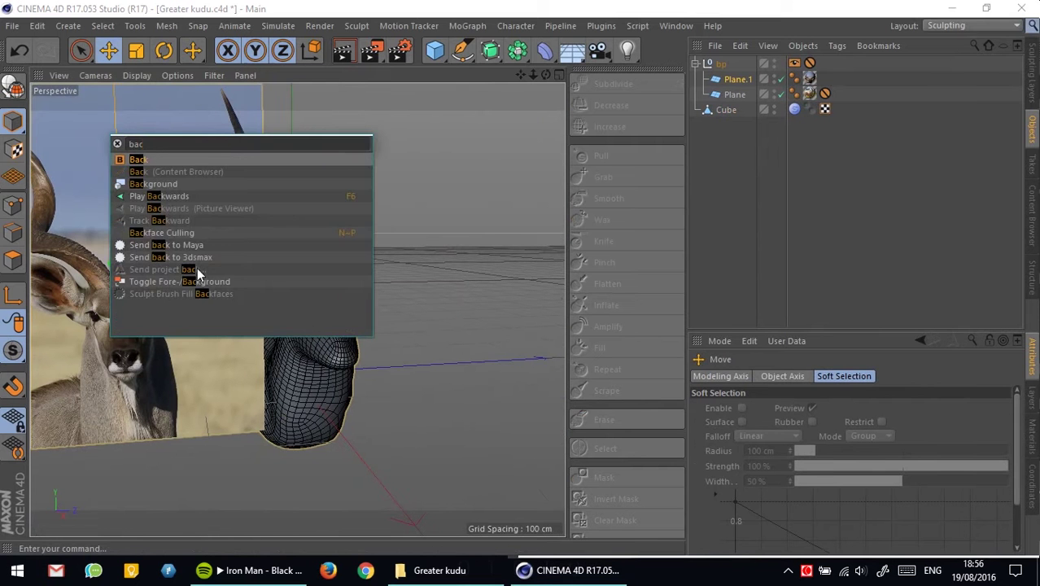
{"action": "key", "text": "Escape"}
{"action": "mouse_move", "coordinate": [198, 274]}
{"action": "left_mouse_down", "text": "alt"}
{"action": "mouse_move", "coordinate": [483, 288]}
{"action": "mouse_move", "coordinate": [120, 290]}
{"action": "mouse_move", "coordinate": [303, 354]}
{"action": "mouse_move", "coordinate": [455, 350]}
{"action": "left_mouse_up", "text": "alt"}
Step: Try a Look At Camera tag on Plane.1, remove it, and pick the Flatten brush
{"action": "left_click", "coordinate": [924, 75]}
{"action": "right_click", "coordinate": [924, 75]}
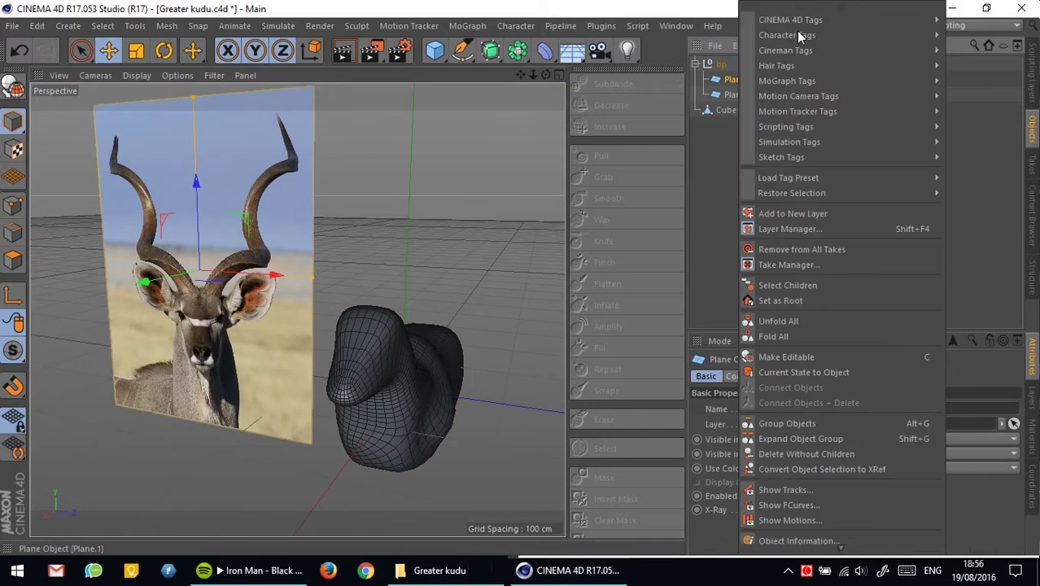
{"action": "left_click", "coordinate": [667, 355]}
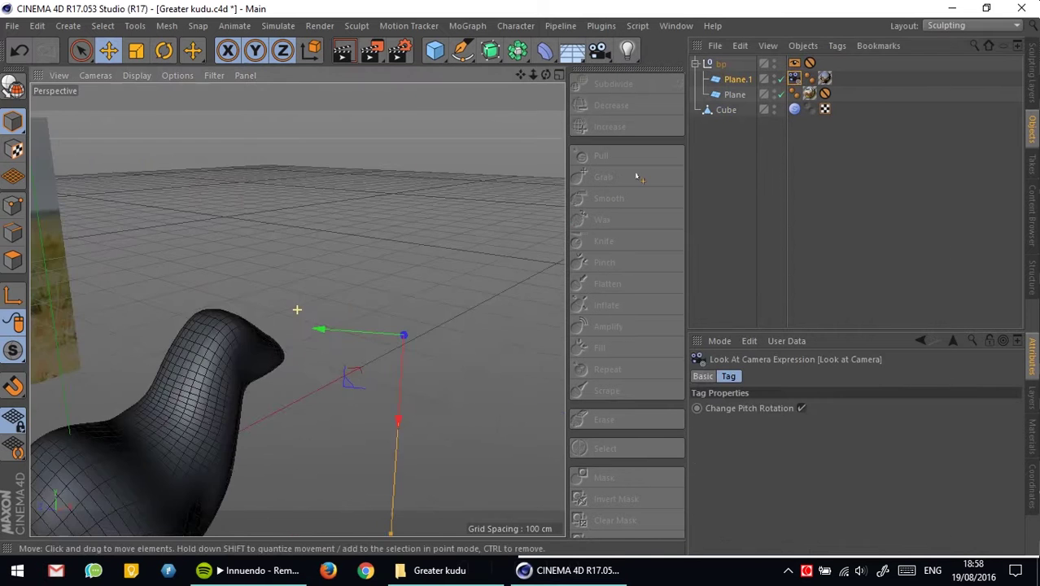
{"action": "left_click", "coordinate": [757, 210]}
{"action": "mouse_move", "coordinate": [589, 233]}
{"action": "left_mouse_down", "text": "alt"}
{"action": "mouse_move", "coordinate": [297, 302]}
{"action": "mouse_move", "coordinate": [324, 317]}
{"action": "left_mouse_up", "text": "alt"}
{"action": "key", "text": "ctrl+z"}
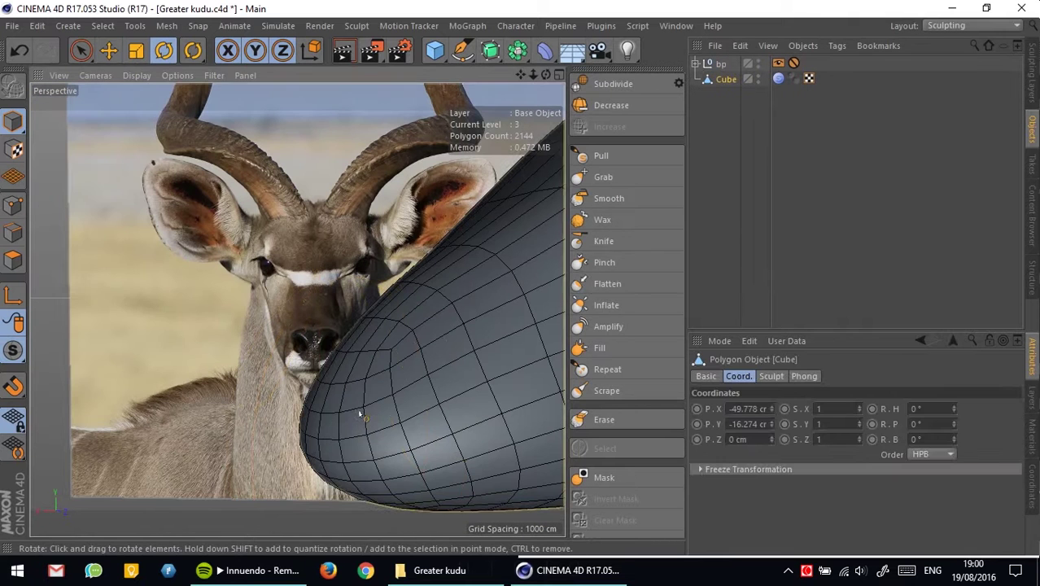
{"action": "left_click", "coordinate": [607, 283]}
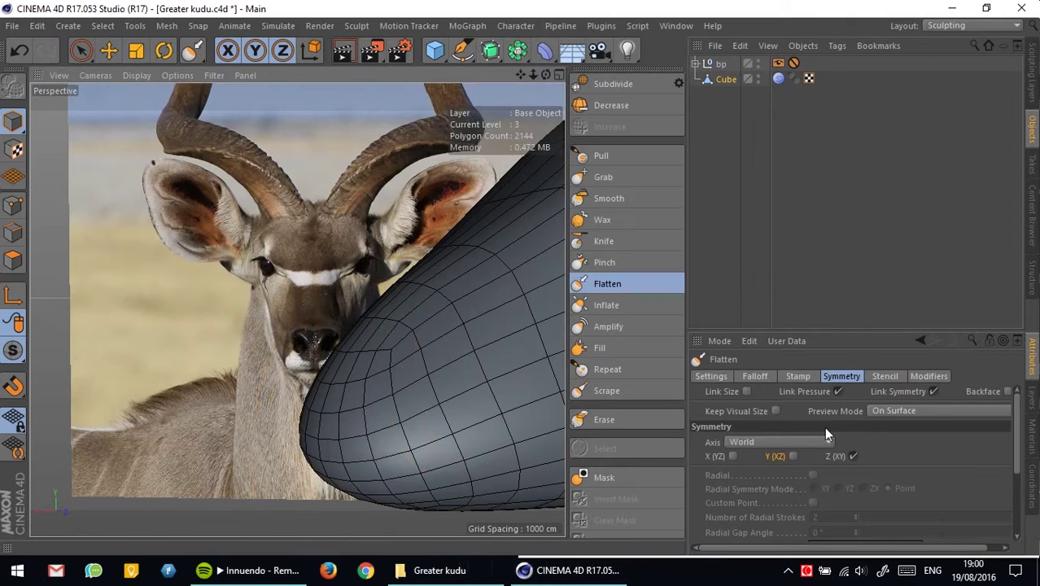
Step: Lower the Flatten brush pressure to 21.1% and orbit to the mesh front
{"action": "left_click", "coordinate": [711, 376]}
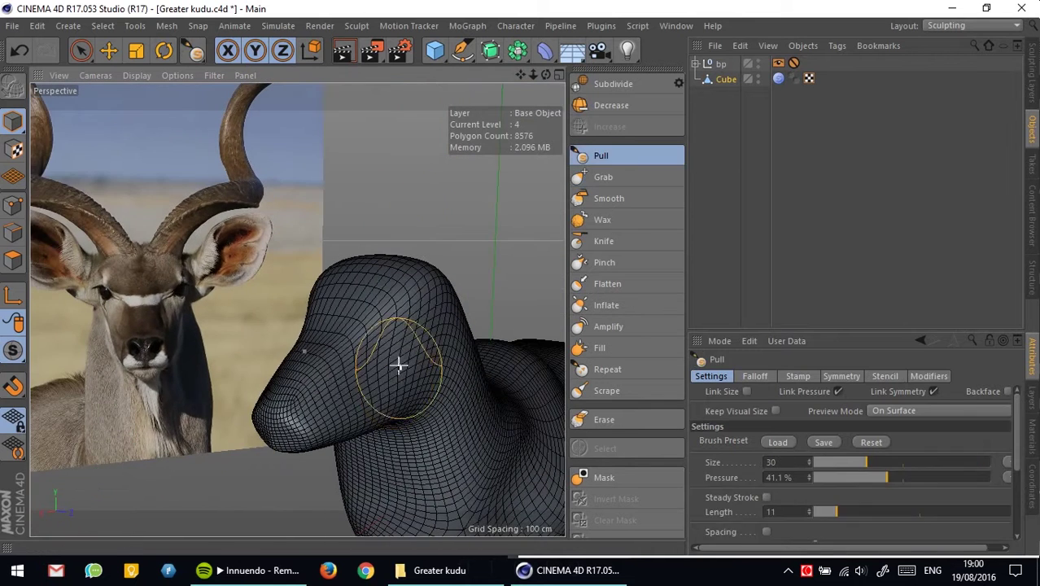
{"action": "middle_click_drag", "start_coordinate": [365, 347], "coordinate": [368, 382]}
{"action": "mouse_move", "coordinate": [387, 329]}
{"action": "left_mouse_down", "text": "alt"}
{"action": "mouse_move", "coordinate": [413, 342]}
{"action": "mouse_move", "coordinate": [592, 352]}
{"action": "left_mouse_up", "text": "alt"}
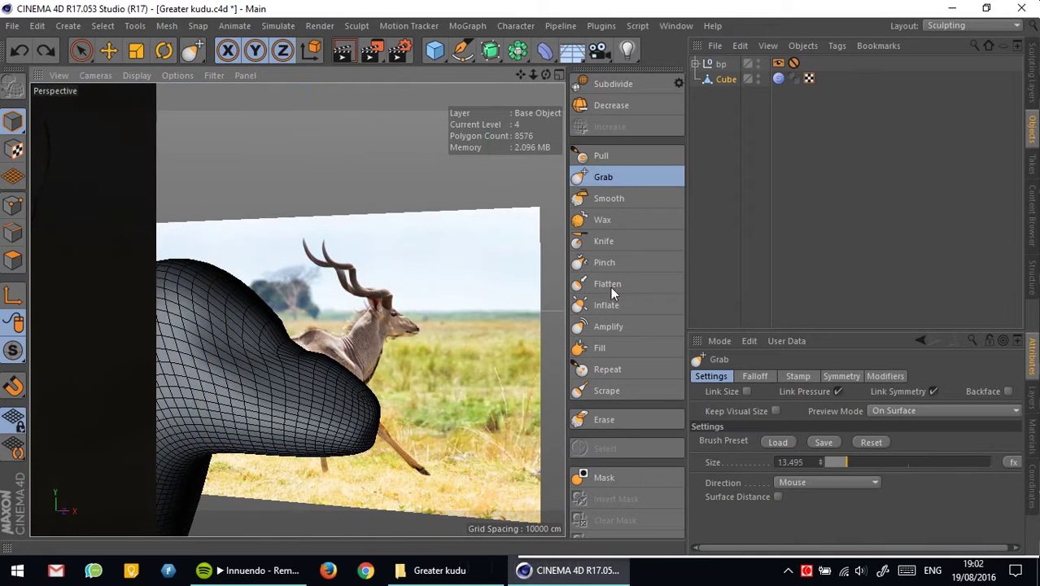
{"action": "mouse_move", "coordinate": [418, 370]}
{"action": "left_mouse_down", "text": "alt"}
{"action": "mouse_move", "coordinate": [204, 318]}
{"action": "mouse_move", "coordinate": [381, 329]}
{"action": "mouse_move", "coordinate": [553, 204]}
{"action": "left_mouse_up", "text": "alt"}
{"action": "scroll", "coordinate": [381, 329], "scroll_direction": "up", "scroll_amount": 5}
Step: Pull up the bridge of the snout, then undo the last stroke
{"action": "left_click", "coordinate": [601, 156]}
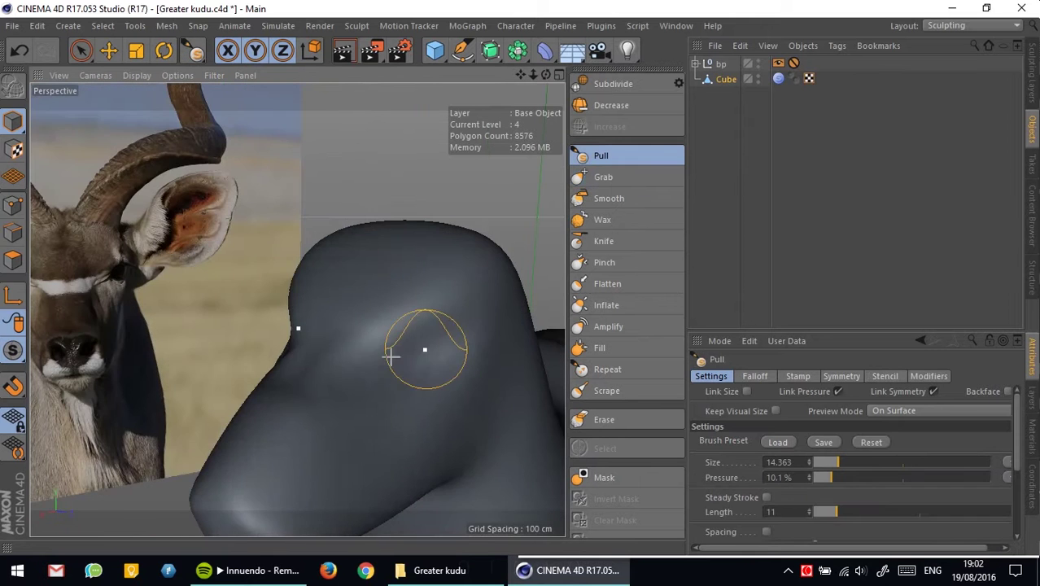
{"action": "mouse_move", "coordinate": [425, 348]}
{"action": "left_mouse_down", "text": "alt"}
{"action": "mouse_move", "coordinate": [348, 385]}
{"action": "mouse_move", "coordinate": [329, 361]}
{"action": "mouse_move", "coordinate": [609, 283]}
{"action": "left_mouse_up", "text": "alt"}
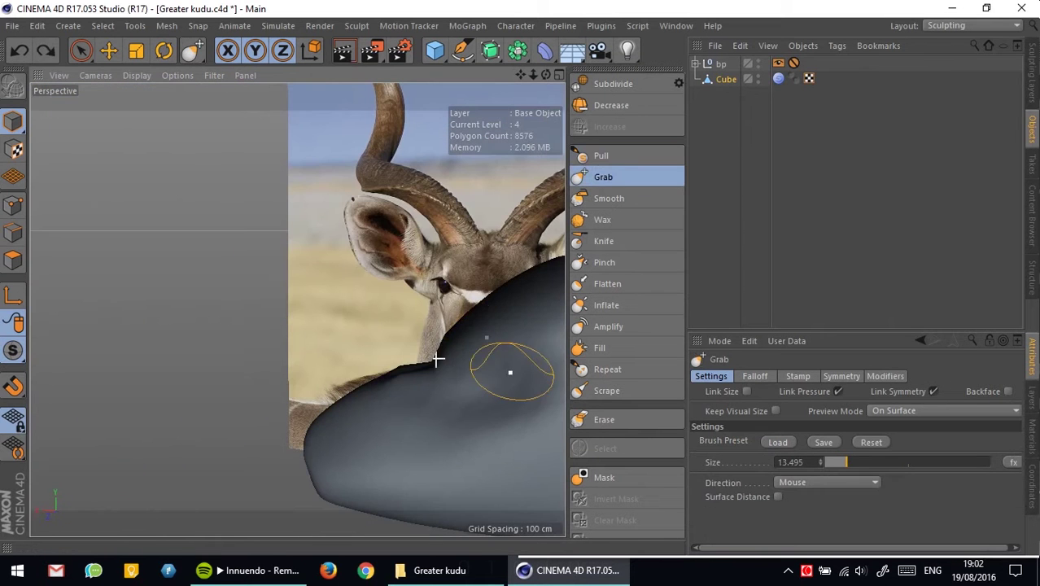
{"action": "mouse_move", "coordinate": [426, 361]}
{"action": "left_mouse_down", "text": "alt"}
{"action": "mouse_move", "coordinate": [382, 348]}
{"action": "mouse_move", "coordinate": [348, 365]}
{"action": "mouse_move", "coordinate": [357, 302]}
{"action": "mouse_move", "coordinate": [339, 364]}
{"action": "mouse_move", "coordinate": [457, 371]}
{"action": "mouse_move", "coordinate": [439, 356]}
{"action": "mouse_move", "coordinate": [460, 357]}
{"action": "mouse_move", "coordinate": [437, 332]}
{"action": "mouse_move", "coordinate": [505, 345]}
{"action": "mouse_move", "coordinate": [520, 319]}
{"action": "mouse_move", "coordinate": [458, 321]}
{"action": "mouse_move", "coordinate": [424, 378]}
{"action": "mouse_move", "coordinate": [402, 356]}
{"action": "mouse_move", "coordinate": [496, 329]}
{"action": "mouse_move", "coordinate": [428, 377]}
{"action": "mouse_move", "coordinate": [413, 348]}
{"action": "mouse_move", "coordinate": [488, 333]}
{"action": "left_mouse_up", "text": "alt"}
{"action": "scroll", "coordinate": [346, 357], "scroll_direction": "up", "scroll_amount": 3}
{"action": "key", "text": "ctrl+z"}
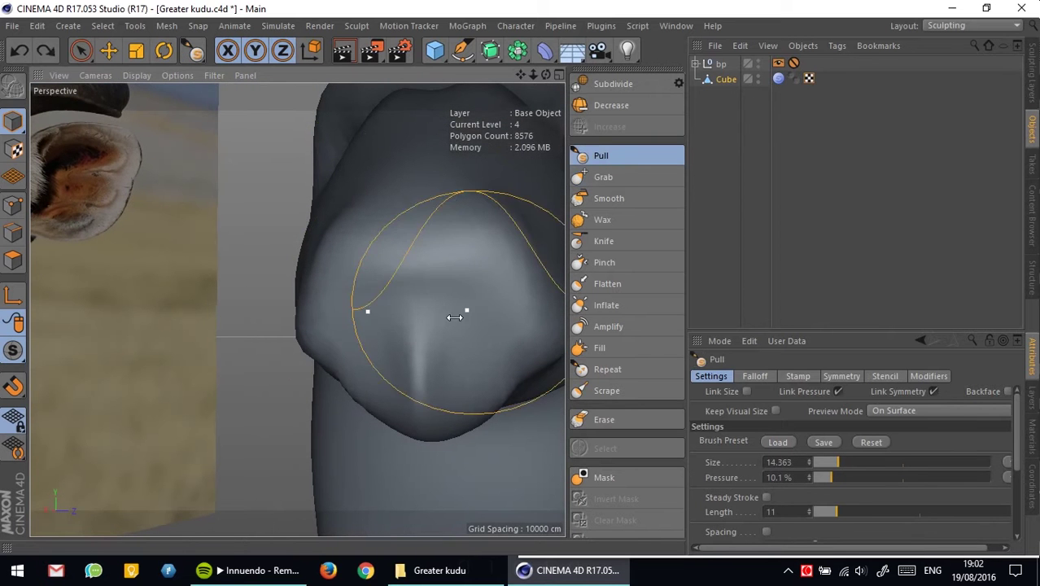
Step: Compare the head with the reference and smooth the lumpy muzzle surface
{"action": "mouse_move", "coordinate": [393, 329]}
{"action": "left_mouse_down", "text": "alt"}
{"action": "mouse_move", "coordinate": [496, 335]}
{"action": "mouse_move", "coordinate": [480, 350]}
{"action": "mouse_move", "coordinate": [397, 260]}
{"action": "mouse_move", "coordinate": [528, 391]}
{"action": "left_mouse_up", "text": "alt"}
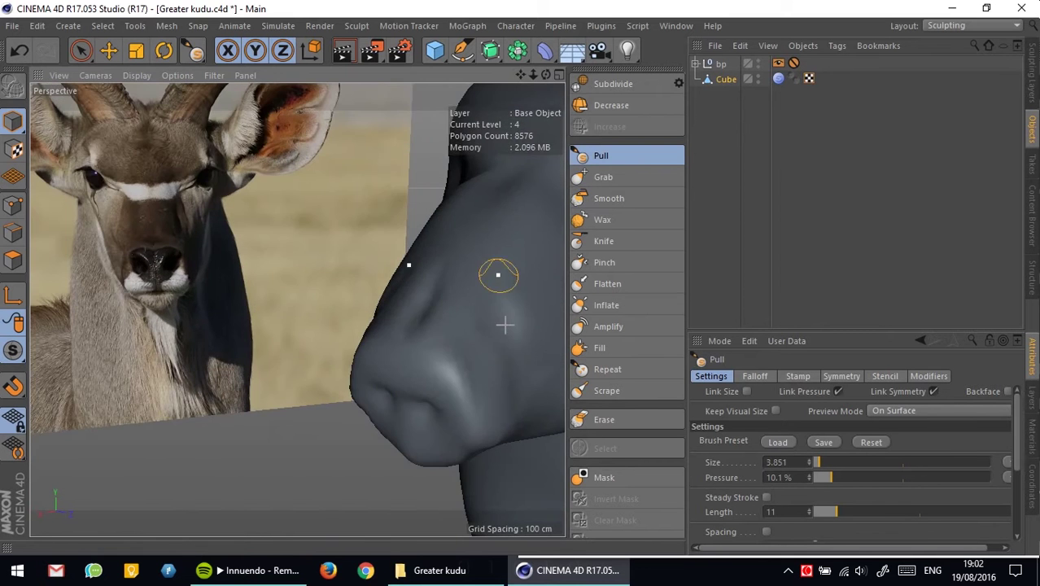
{"action": "mouse_move", "coordinate": [504, 324]}
{"action": "left_mouse_down", "text": "alt"}
{"action": "mouse_move", "coordinate": [495, 330]}
{"action": "mouse_move", "coordinate": [437, 263]}
{"action": "mouse_move", "coordinate": [372, 356]}
{"action": "mouse_move", "coordinate": [413, 282]}
{"action": "left_mouse_up", "text": "alt"}
{"action": "key", "text": "shift"}
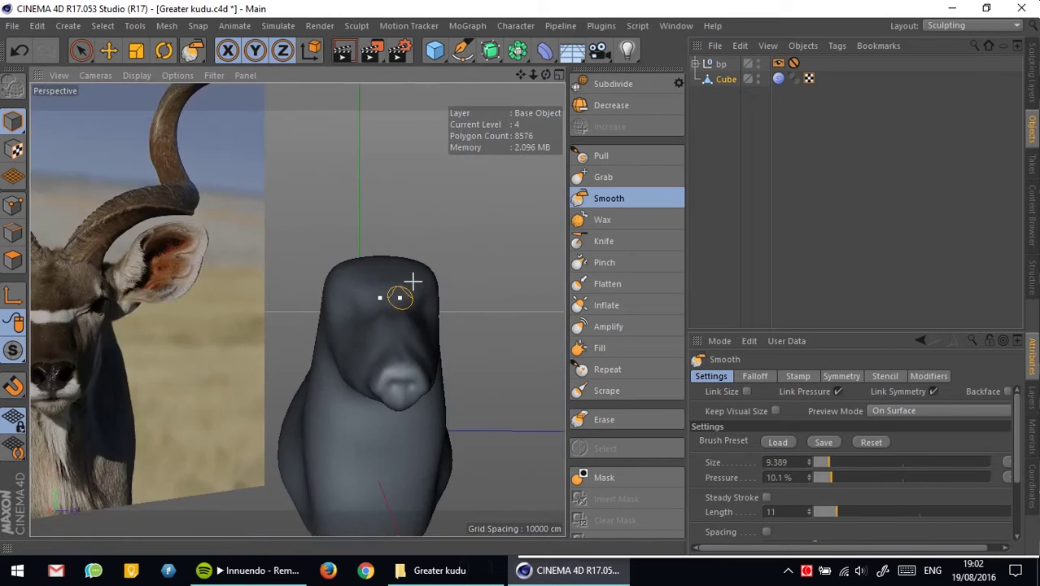
{"action": "right_click_drag", "start_coordinate": [412, 281], "coordinate": [360, 333], "text": "alt"}
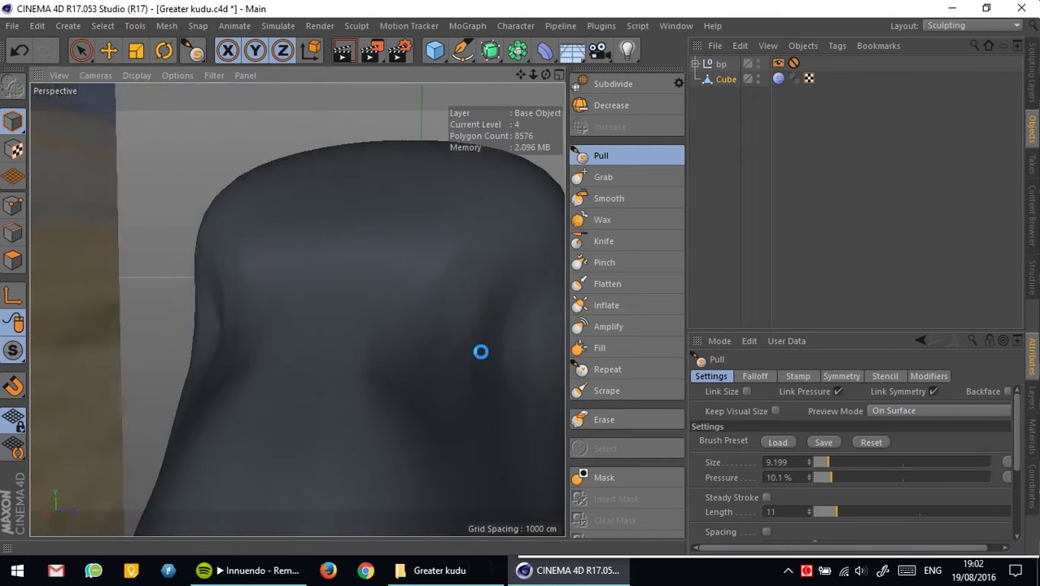
{"action": "mouse_move", "coordinate": [481, 352]}
{"action": "left_mouse_down", "text": "alt"}
{"action": "mouse_move", "coordinate": [483, 364]}
{"action": "mouse_move", "coordinate": [441, 342]}
{"action": "mouse_move", "coordinate": [446, 327]}
{"action": "mouse_move", "coordinate": [389, 336]}
{"action": "mouse_move", "coordinate": [430, 372]}
{"action": "left_mouse_up", "text": "alt"}
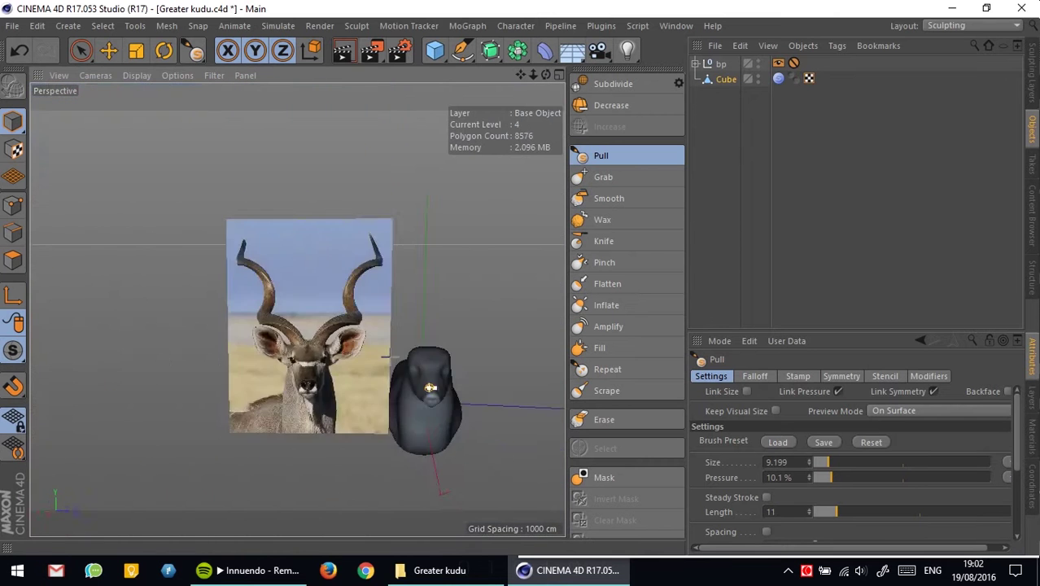
{"action": "right_click_drag", "start_coordinate": [430, 372], "coordinate": [448, 367], "text": "alt"}
{"action": "mouse_move", "coordinate": [448, 367]}
{"action": "left_mouse_down", "text": "alt"}
{"action": "mouse_move", "coordinate": [332, 423]}
{"action": "mouse_move", "coordinate": [389, 351]}
{"action": "mouse_move", "coordinate": [501, 365]}
{"action": "mouse_move", "coordinate": [394, 433]}
{"action": "mouse_move", "coordinate": [616, 168]}
{"action": "left_mouse_up", "text": "alt"}
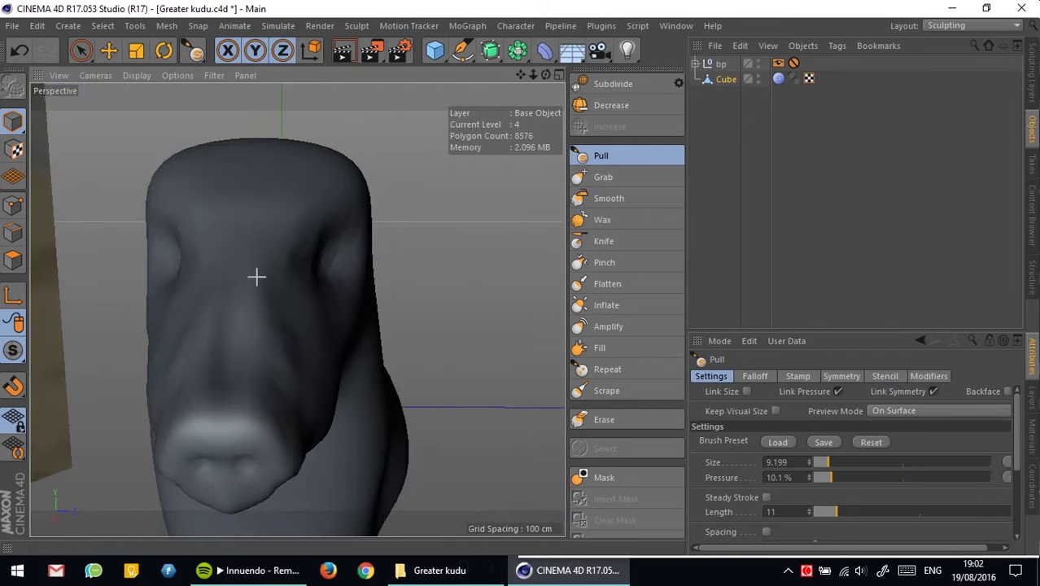
{"action": "mouse_move", "coordinate": [256, 277]}
{"action": "left_mouse_down", "text": "alt"}
{"action": "mouse_move", "coordinate": [307, 321]}
{"action": "mouse_move", "coordinate": [262, 337]}
{"action": "mouse_move", "coordinate": [443, 309]}
{"action": "left_mouse_up", "text": "alt"}
{"action": "mouse_move", "coordinate": [444, 309]}
{"action": "right_mouse_down", "text": "alt"}
{"action": "mouse_move", "coordinate": [104, 301]}
{"action": "mouse_move", "coordinate": [244, 309]}
{"action": "right_mouse_up", "text": "alt"}
{"action": "left_click_drag", "start_coordinate": [245, 309], "coordinate": [386, 344], "text": "alt"}
{"action": "key", "text": "shift"}
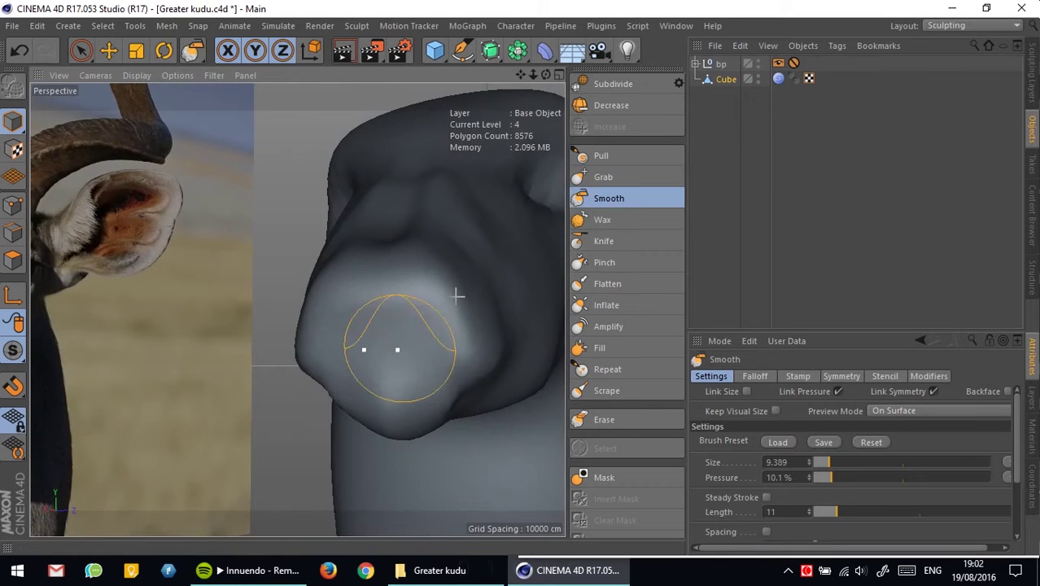
{"action": "mouse_move", "coordinate": [457, 295]}
{"action": "left_mouse_down", "text": "alt"}
{"action": "mouse_move", "coordinate": [411, 371]}
{"action": "mouse_move", "coordinate": [469, 288]}
{"action": "mouse_move", "coordinate": [457, 323]}
{"action": "left_mouse_up", "text": "alt"}
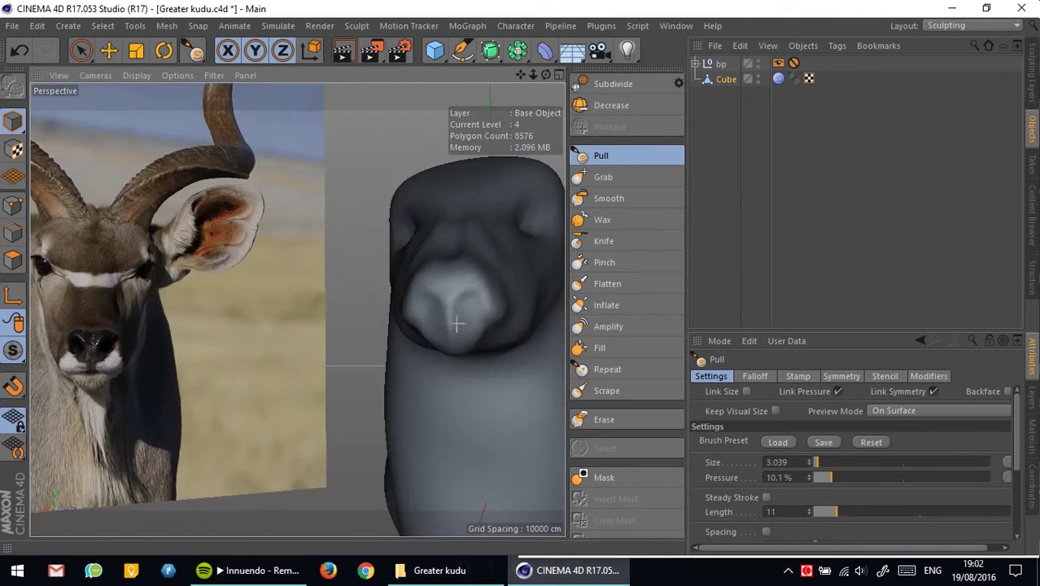
Step: Pull out the sides of the nose from front and side views
{"action": "scroll", "coordinate": [448, 315], "scroll_direction": "up", "scroll_amount": 3}
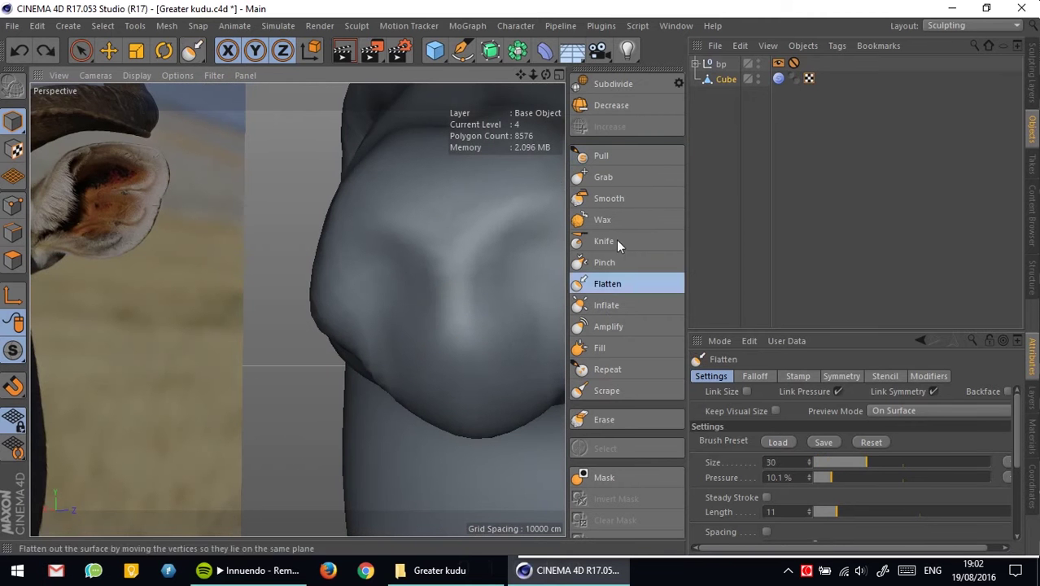
{"action": "mouse_move", "coordinate": [480, 291]}
{"action": "left_mouse_down", "text": "alt"}
{"action": "mouse_move", "coordinate": [506, 325]}
{"action": "mouse_move", "coordinate": [514, 274]}
{"action": "left_mouse_up", "text": "alt"}
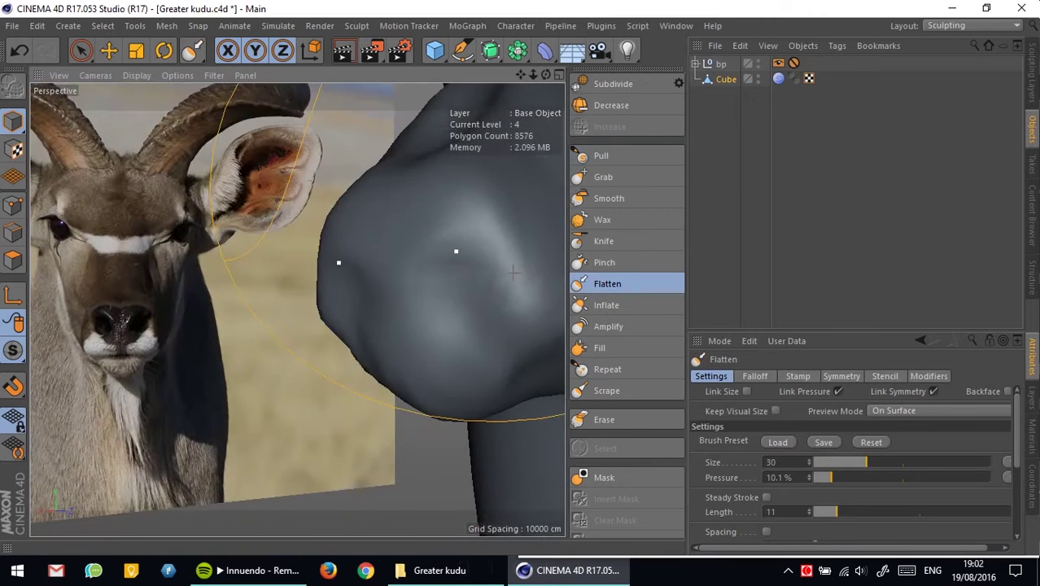
{"action": "scroll", "coordinate": [501, 244], "scroll_direction": "up", "scroll_amount": 2}
{"action": "mouse_move", "coordinate": [398, 307]}
{"action": "left_mouse_down", "text": "alt"}
{"action": "mouse_move", "coordinate": [371, 367]}
{"action": "mouse_move", "coordinate": [421, 381]}
{"action": "mouse_move", "coordinate": [409, 216]}
{"action": "left_mouse_up", "text": "alt"}
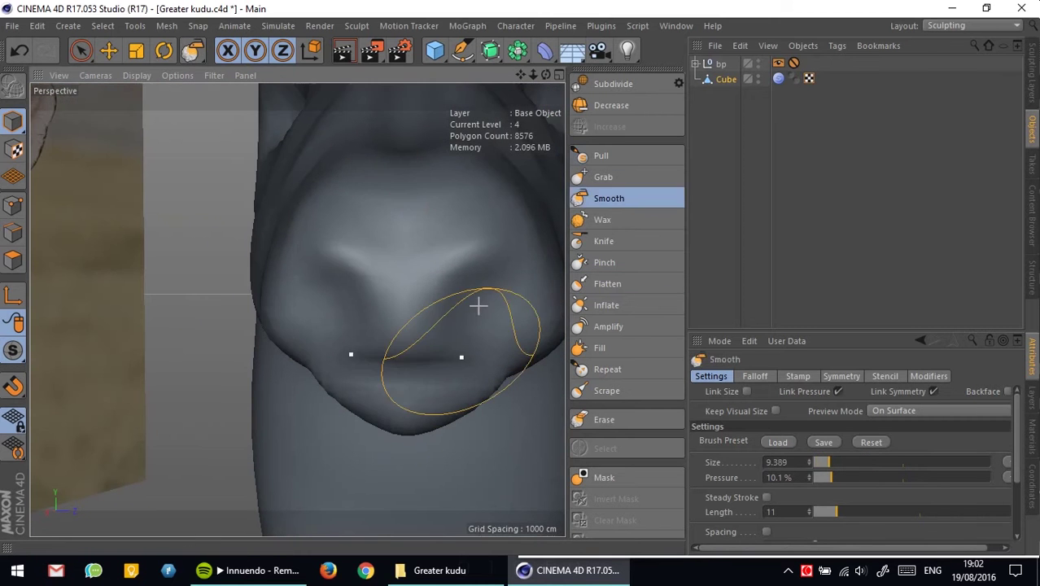
{"action": "key", "text": "p"}
{"action": "scroll", "coordinate": [480, 313], "scroll_direction": "down", "scroll_amount": 3}
{"action": "left_click_drag", "start_coordinate": [482, 320], "coordinate": [457, 259], "text": "alt"}
{"action": "scroll", "coordinate": [458, 258], "scroll_direction": "up", "scroll_amount": 4}
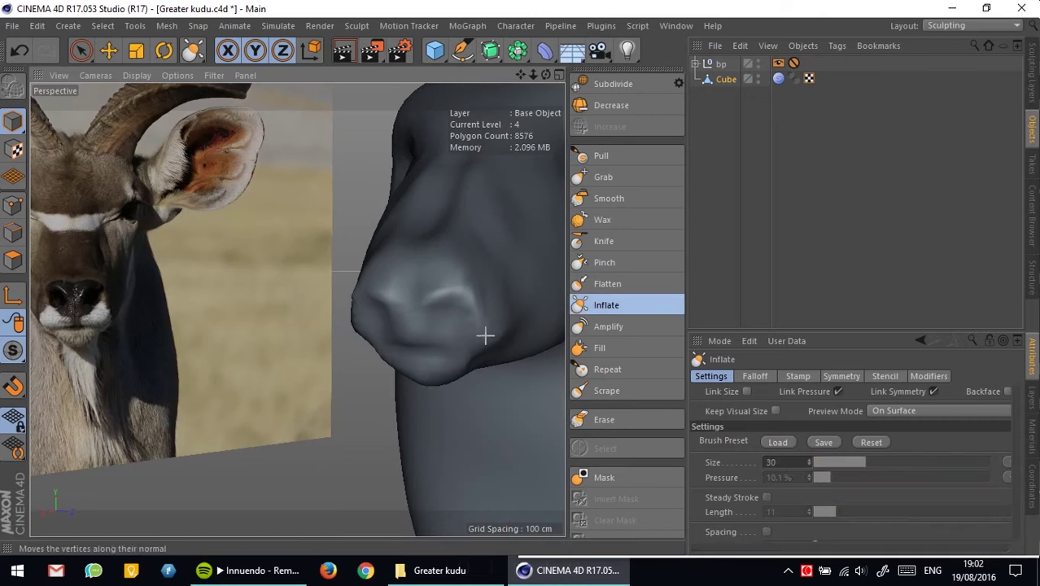
{"action": "mouse_move", "coordinate": [503, 334]}
{"action": "left_mouse_down", "text": "alt"}
{"action": "mouse_move", "coordinate": [515, 329]}
{"action": "mouse_move", "coordinate": [513, 235]}
{"action": "mouse_move", "coordinate": [466, 353]}
{"action": "mouse_move", "coordinate": [554, 320]}
{"action": "mouse_move", "coordinate": [380, 268]}
{"action": "left_mouse_up", "text": "alt"}
Step: Grab-adjust the nose and subdivide the head to level 5 (34304 polygons)
{"action": "key", "text": "g"}
{"action": "left_click", "coordinate": [602, 156]}
{"action": "mouse_move", "coordinate": [460, 275]}
{"action": "left_mouse_down", "text": "alt"}
{"action": "mouse_move", "coordinate": [414, 309]}
{"action": "mouse_move", "coordinate": [523, 278]}
{"action": "left_mouse_up", "text": "alt"}
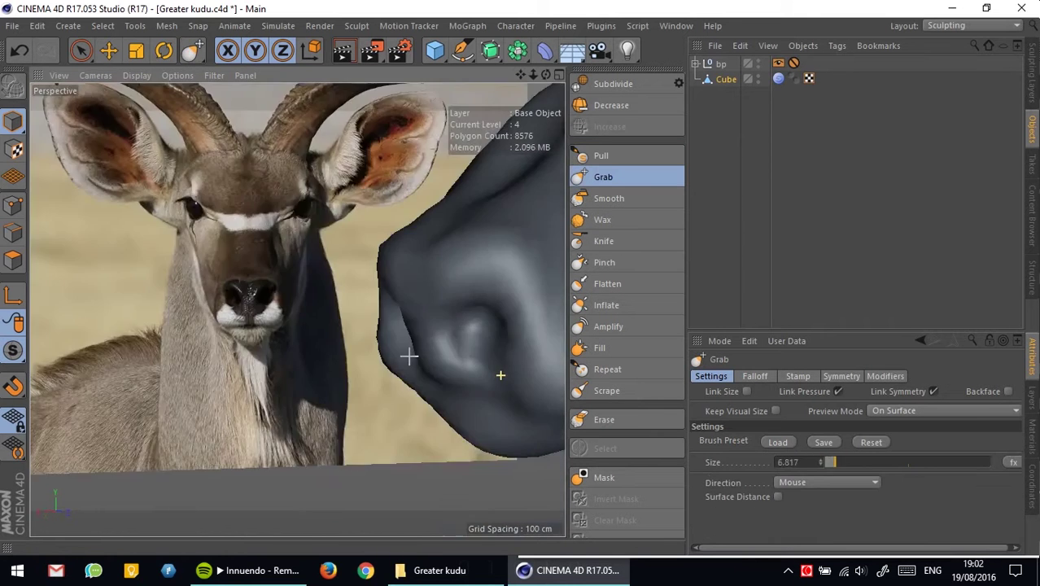
{"action": "scroll", "coordinate": [468, 340], "scroll_direction": "down", "scroll_amount": 5}
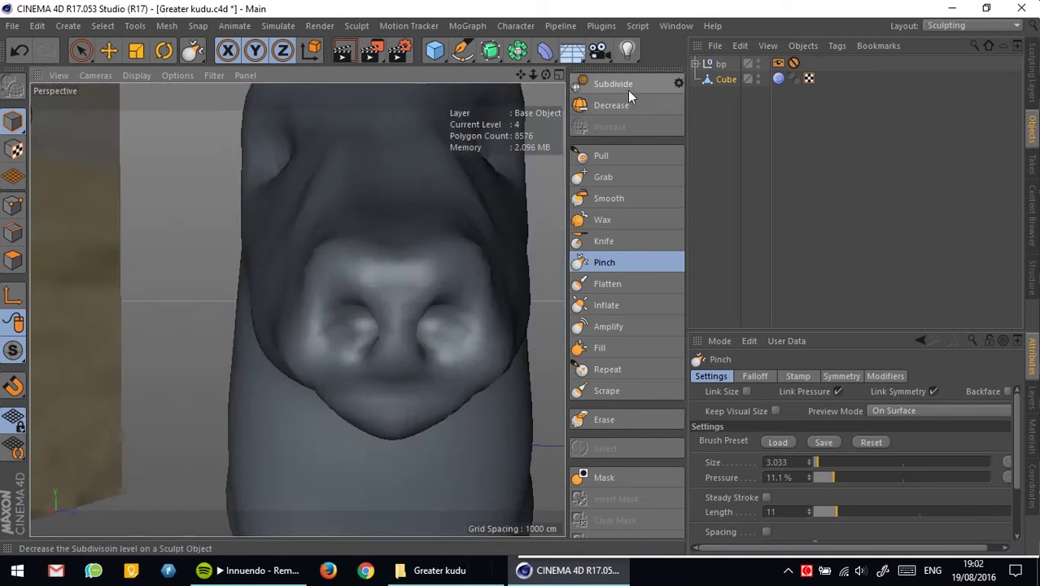
{"action": "left_click", "coordinate": [628, 90]}
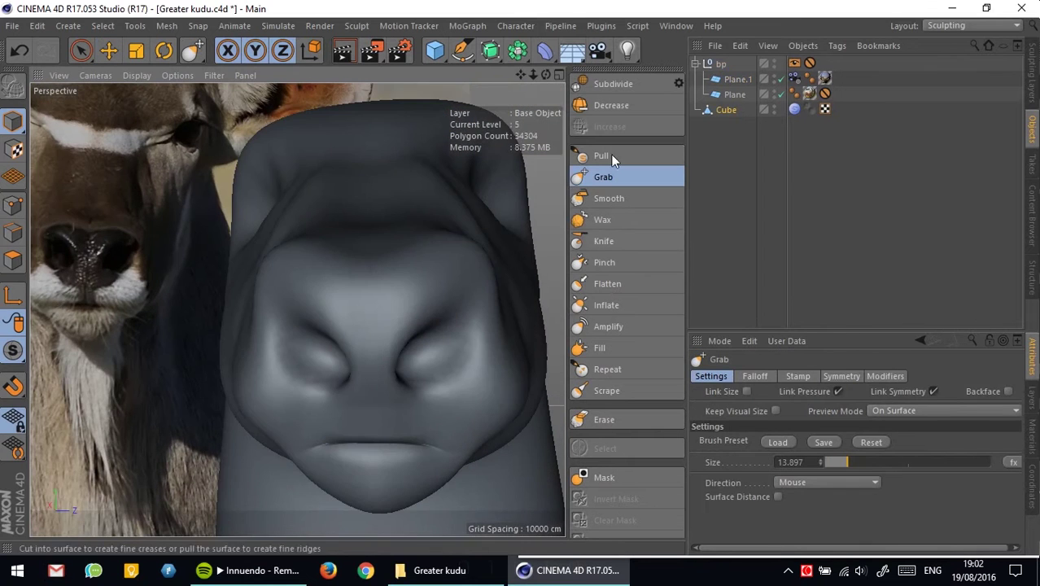
Step: Pinch and knife-cut the creases beside the nostrils
{"action": "left_click", "coordinate": [614, 160]}
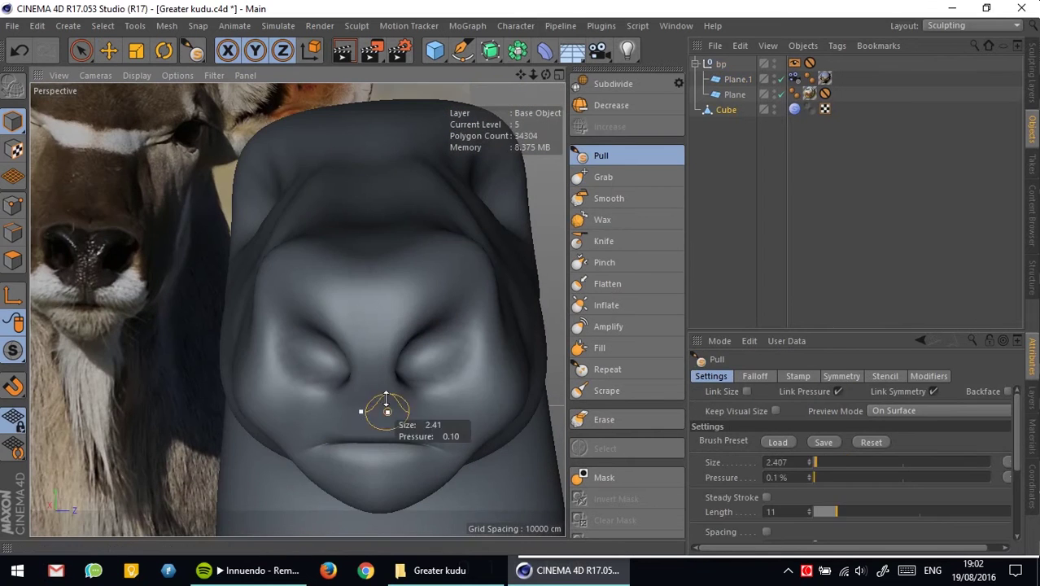
{"action": "left_click_drag", "start_coordinate": [420, 399], "coordinate": [515, 347], "text": "alt"}
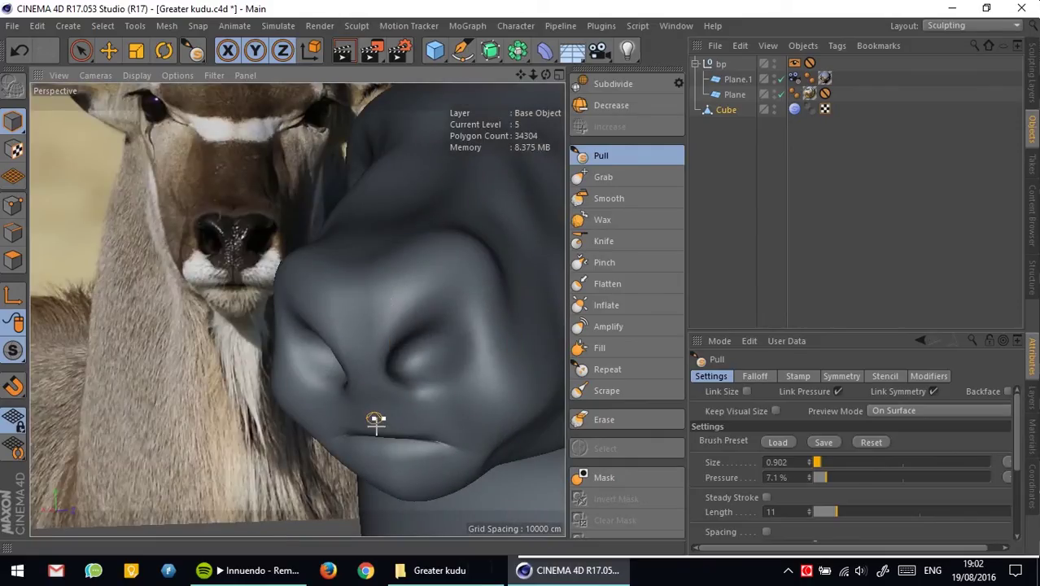
{"action": "key", "text": "ctrl+z"}
{"action": "left_click_drag", "start_coordinate": [380, 365], "coordinate": [372, 423], "text": "alt"}
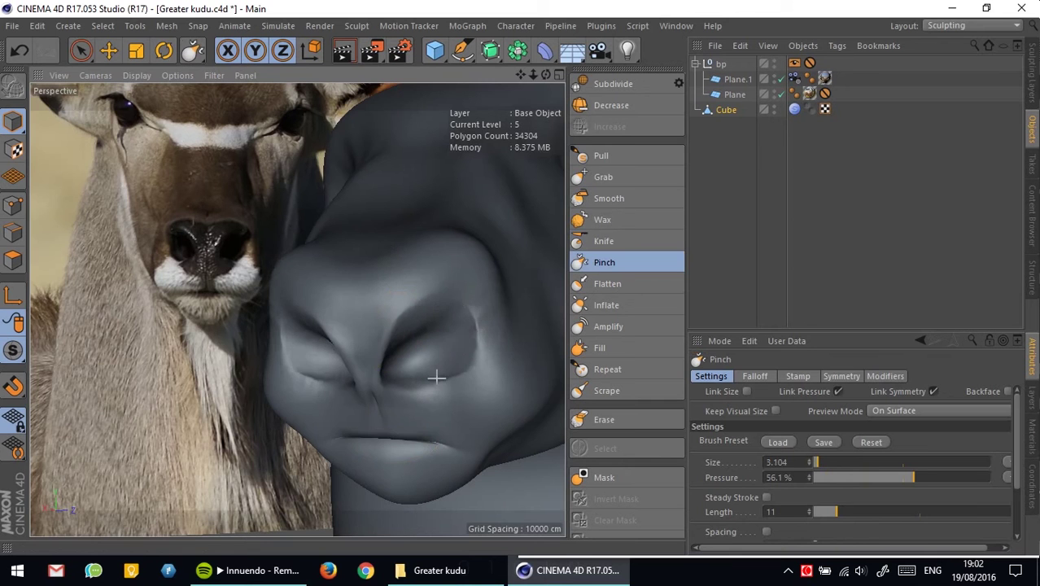
{"action": "left_click_drag", "start_coordinate": [436, 376], "coordinate": [488, 326], "text": "alt"}
{"action": "left_click", "coordinate": [600, 156]}
{"action": "left_click", "coordinate": [607, 176]}
{"action": "left_click_drag", "start_coordinate": [402, 372], "coordinate": [425, 372], "text": "alt"}
{"action": "left_click", "coordinate": [603, 241]}
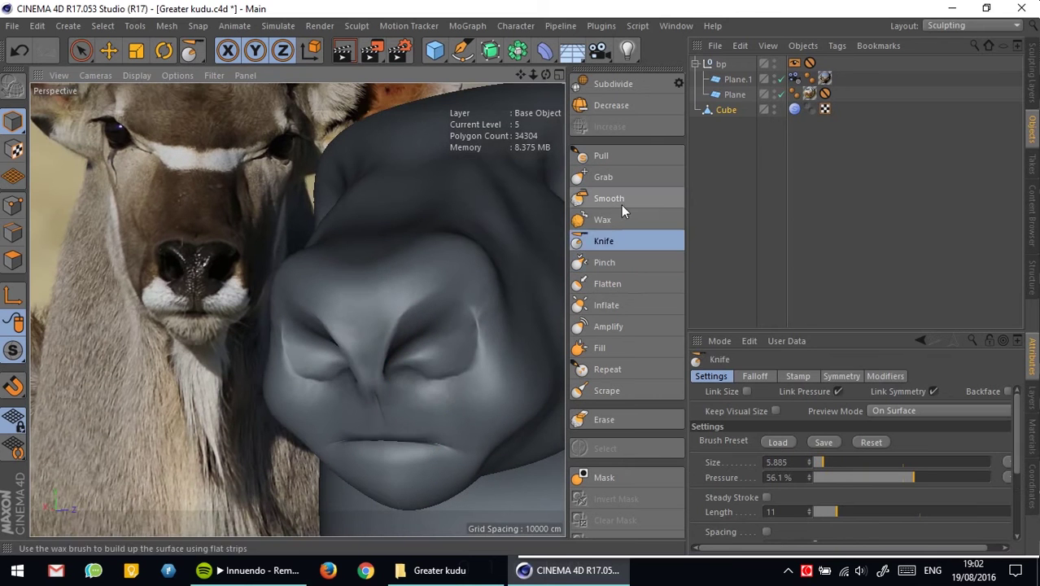
Step: Grab and smooth the nose area from several angles
{"action": "mouse_move", "coordinate": [375, 438]}
{"action": "left_mouse_down", "text": "alt"}
{"action": "mouse_move", "coordinate": [527, 356]}
{"action": "mouse_move", "coordinate": [537, 326]}
{"action": "left_mouse_up", "text": "alt"}
{"action": "left_click", "coordinate": [603, 177]}
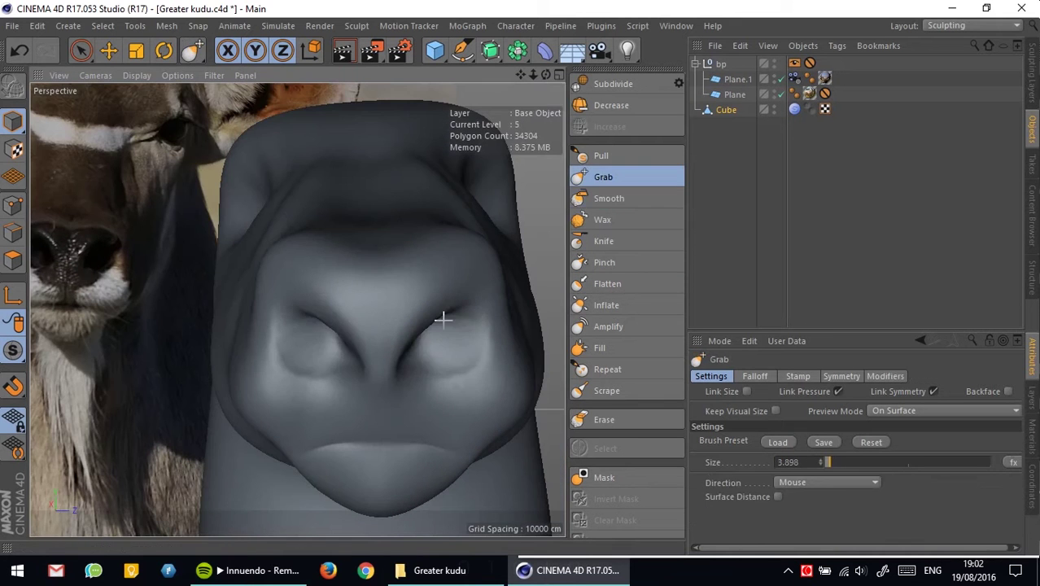
{"action": "left_click_drag", "start_coordinate": [441, 318], "coordinate": [432, 336], "text": "alt"}
{"action": "left_click", "coordinate": [609, 198]}
{"action": "mouse_move", "coordinate": [520, 341]}
{"action": "left_mouse_down", "text": "alt"}
{"action": "mouse_move", "coordinate": [534, 304]}
{"action": "mouse_move", "coordinate": [490, 310]}
{"action": "mouse_move", "coordinate": [470, 390]}
{"action": "mouse_move", "coordinate": [345, 390]}
{"action": "mouse_move", "coordinate": [472, 363]}
{"action": "mouse_move", "coordinate": [494, 436]}
{"action": "mouse_move", "coordinate": [436, 433]}
{"action": "mouse_move", "coordinate": [455, 407]}
{"action": "left_mouse_up", "text": "alt"}
{"action": "key", "text": "g"}
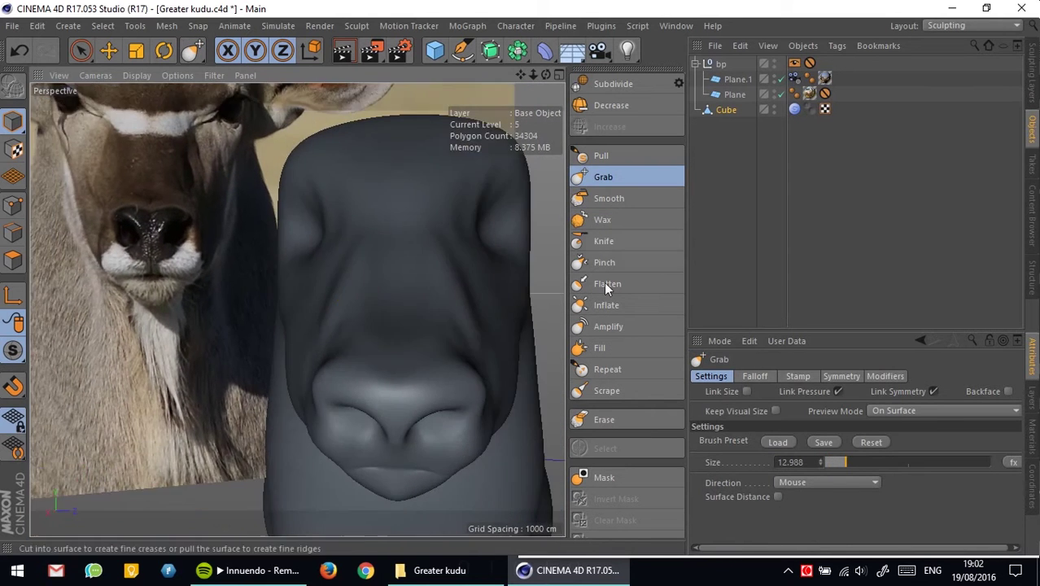
{"action": "key", "text": "p"}
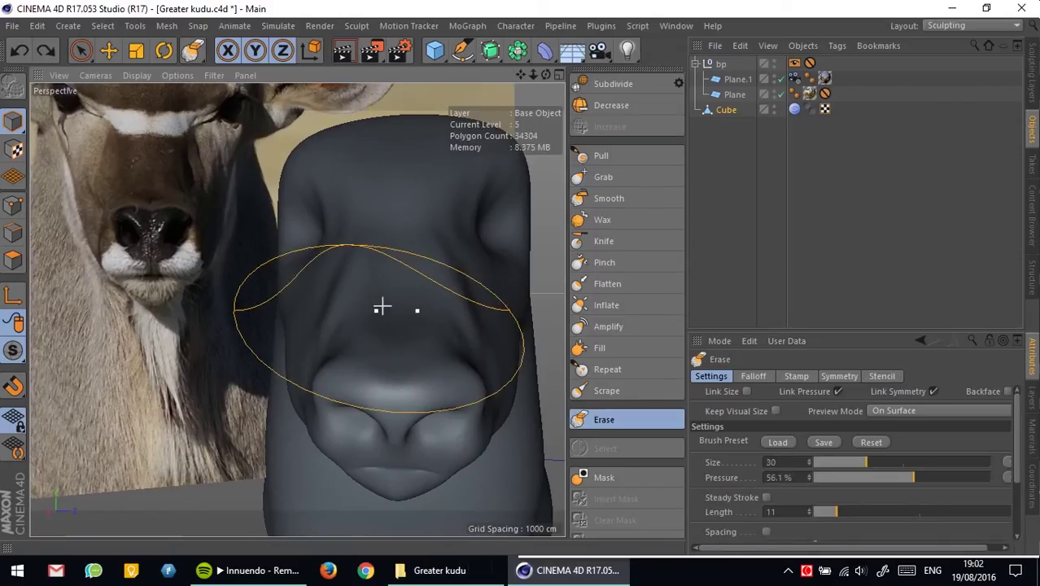
{"action": "left_click_drag", "start_coordinate": [319, 351], "coordinate": [335, 295], "text": "alt"}
Step: Enlarge the Erase brush to about 9 and pull up detail around the eyes
{"action": "middle_click_drag", "start_coordinate": [426, 310], "coordinate": [439, 310]}
{"action": "left_click_drag", "start_coordinate": [440, 310], "coordinate": [370, 269], "text": "alt"}
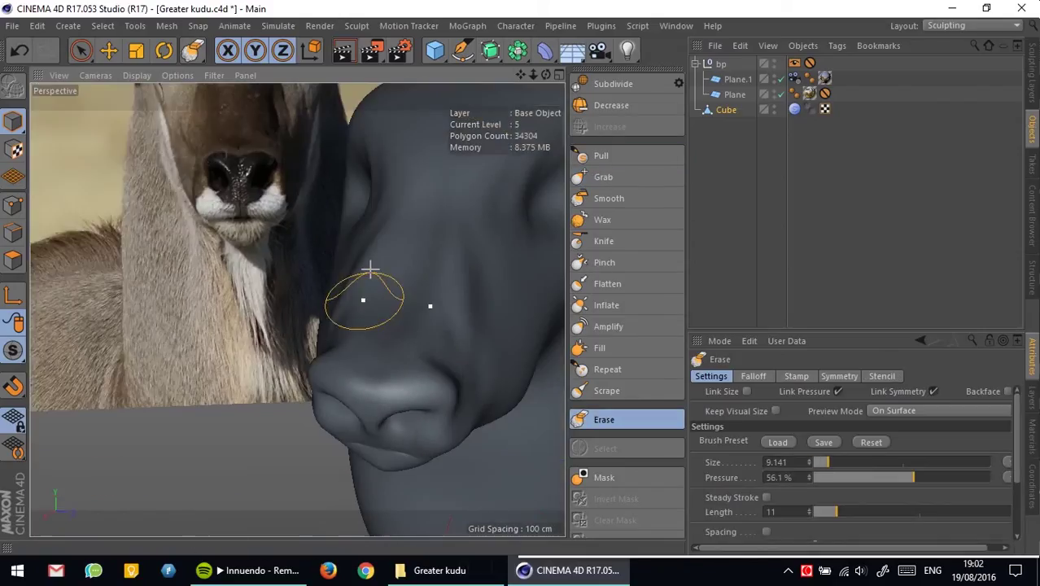
{"action": "left_click_drag", "start_coordinate": [469, 300], "coordinate": [398, 332], "text": "alt"}
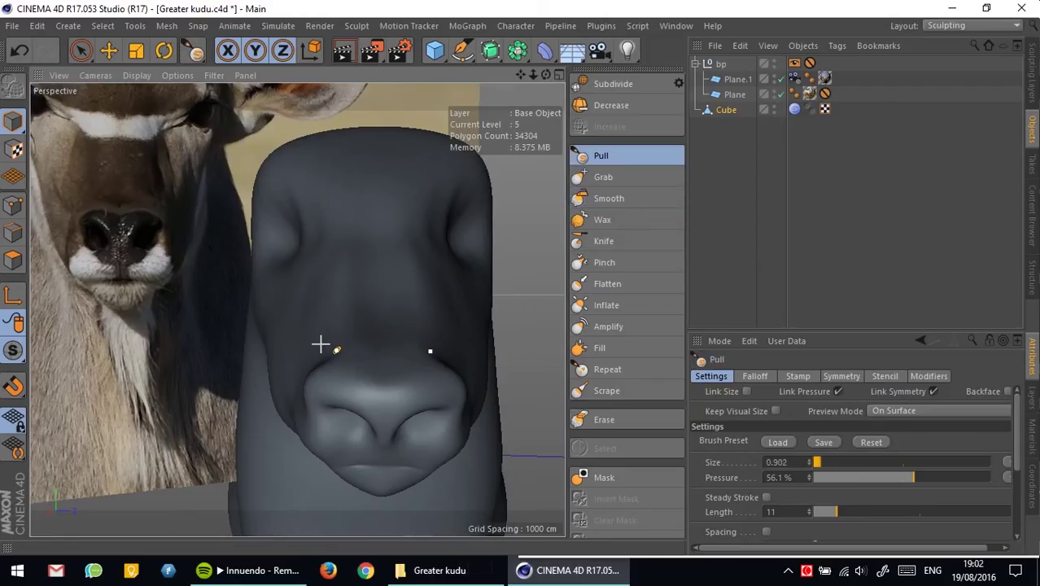
{"action": "left_click_drag", "start_coordinate": [304, 288], "coordinate": [541, 321], "text": "alt"}
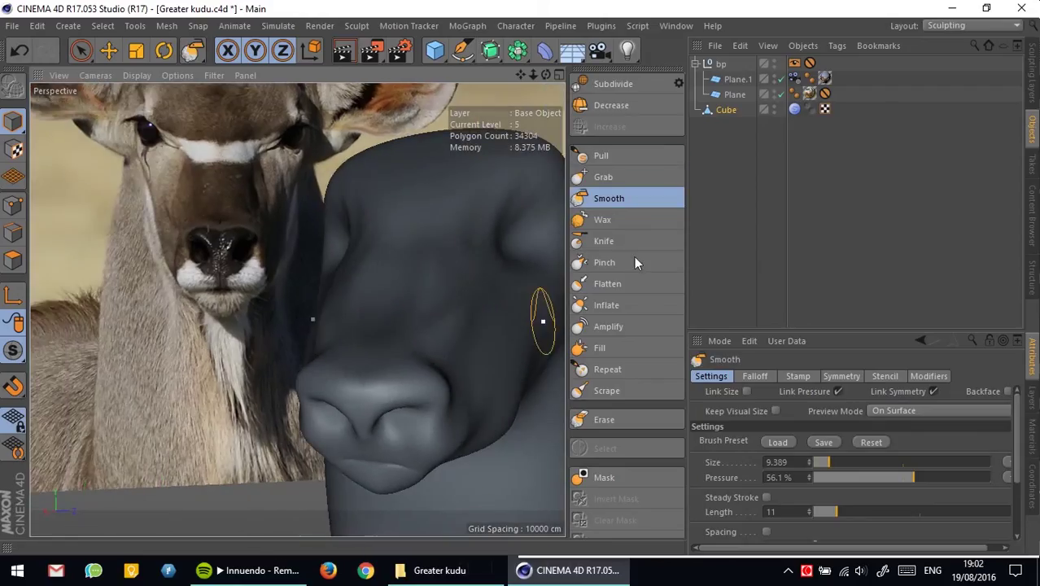
{"action": "left_click", "coordinate": [601, 156]}
{"action": "left_click_drag", "start_coordinate": [473, 320], "coordinate": [476, 279], "text": "alt"}
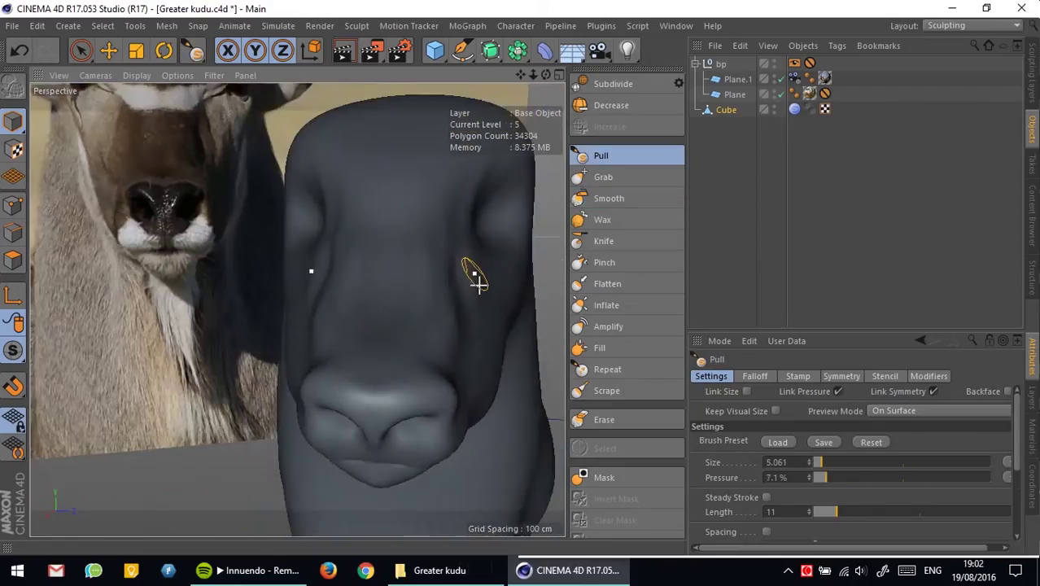
{"action": "left_click", "coordinate": [604, 262]}
{"action": "mouse_move", "coordinate": [444, 321]}
{"action": "left_mouse_down", "text": "alt"}
{"action": "mouse_move", "coordinate": [480, 288]}
{"action": "mouse_move", "coordinate": [537, 297]}
{"action": "mouse_move", "coordinate": [483, 287]}
{"action": "left_mouse_up", "text": "alt"}
Step: Grab-shape the brow and head top at 79.1% pressure, brush size about 41
{"action": "left_click", "coordinate": [603, 177]}
{"action": "left_click_drag", "start_coordinate": [417, 278], "coordinate": [489, 259], "text": "alt"}
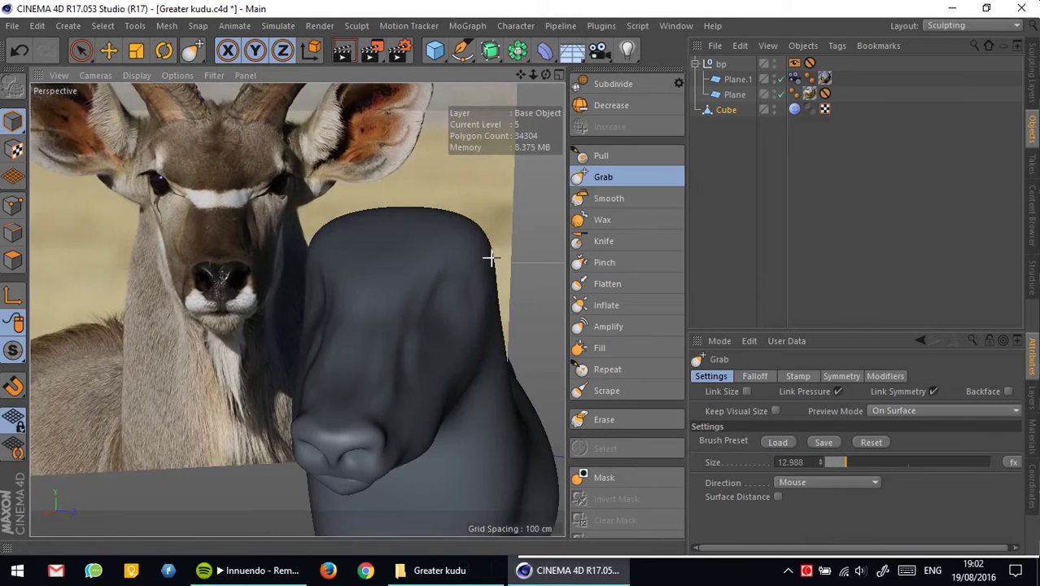
{"action": "middle_click_drag", "start_coordinate": [454, 207], "coordinate": [452, 283]}
{"action": "mouse_move", "coordinate": [453, 283]}
{"action": "left_mouse_down", "text": "alt"}
{"action": "mouse_move", "coordinate": [489, 240]}
{"action": "mouse_move", "coordinate": [473, 288]}
{"action": "left_mouse_up", "text": "alt"}
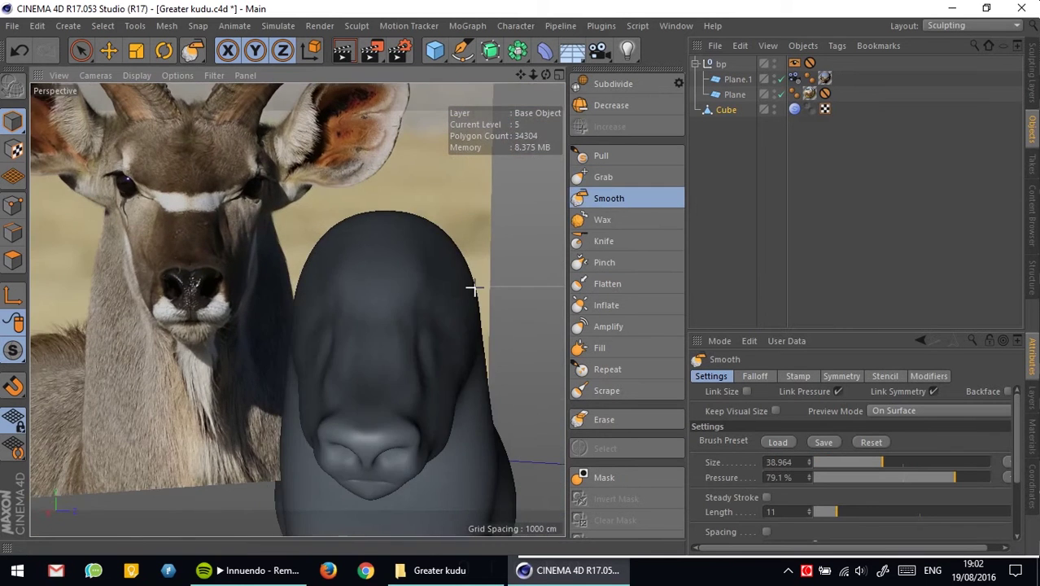
{"action": "left_click", "coordinate": [603, 176]}
{"action": "middle_click_drag", "start_coordinate": [415, 285], "coordinate": [440, 294]}
{"action": "mouse_move", "coordinate": [440, 303]}
{"action": "left_mouse_down", "text": "alt"}
{"action": "mouse_move", "coordinate": [438, 329]}
{"action": "mouse_move", "coordinate": [465, 304]}
{"action": "mouse_move", "coordinate": [458, 297]}
{"action": "mouse_move", "coordinate": [490, 348]}
{"action": "mouse_move", "coordinate": [428, 397]}
{"action": "mouse_move", "coordinate": [409, 325]}
{"action": "left_mouse_up", "text": "alt"}
{"action": "left_click", "coordinate": [604, 262]}
{"action": "middle_click_drag", "start_coordinate": [428, 292], "coordinate": [428, 321]}
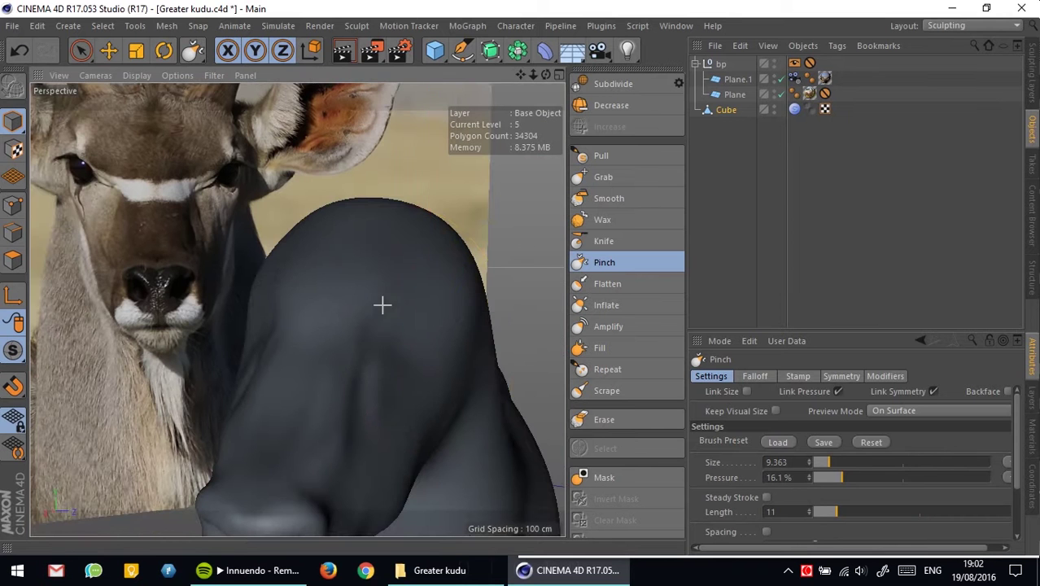
Step: Inflate and smooth the side of the muzzle, then grab-reshape the top of the head
{"action": "scroll", "coordinate": [383, 305], "scroll_direction": "down", "scroll_amount": 2}
{"action": "mouse_move", "coordinate": [388, 318]}
{"action": "left_mouse_down", "text": "alt"}
{"action": "mouse_move", "coordinate": [509, 318]}
{"action": "mouse_move", "coordinate": [471, 318]}
{"action": "left_mouse_up", "text": "alt"}
{"action": "key", "text": "g"}
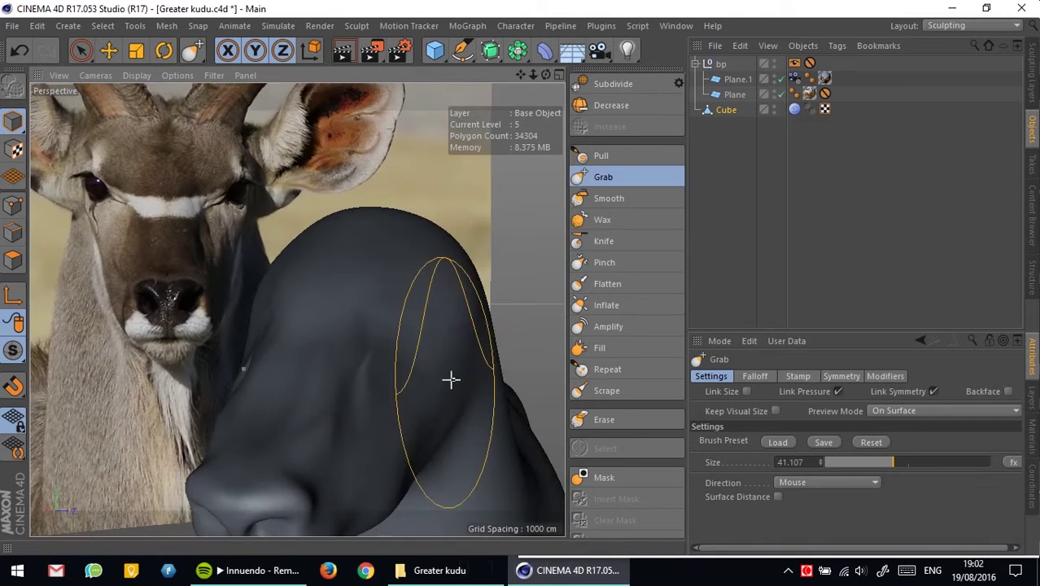
{"action": "left_click_drag", "start_coordinate": [451, 379], "coordinate": [539, 324], "text": "alt"}
{"action": "left_click_drag", "start_coordinate": [424, 411], "coordinate": [485, 263], "text": "alt"}
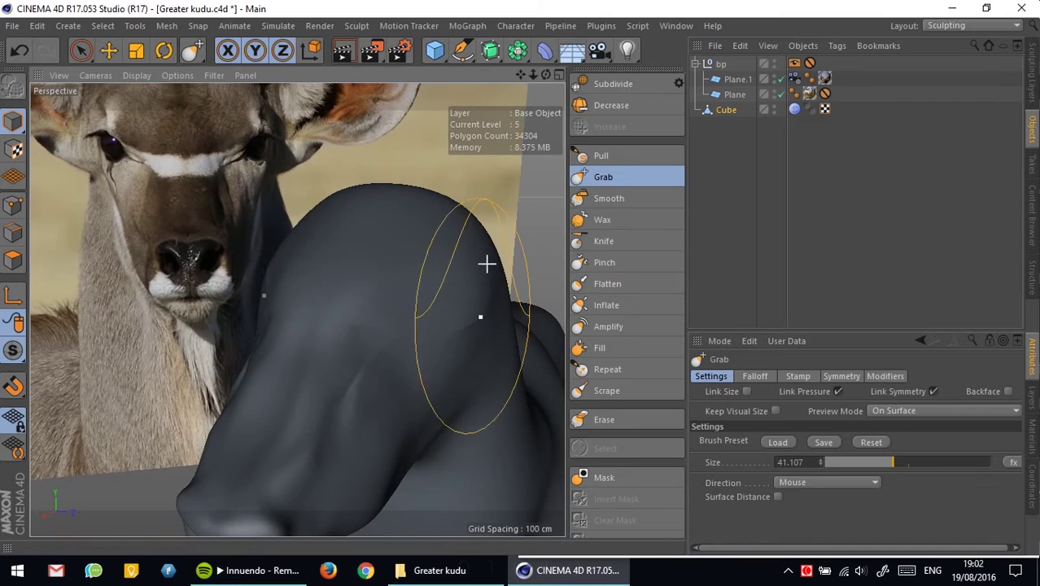
{"action": "key", "text": "i"}
{"action": "left_click_drag", "start_coordinate": [462, 314], "coordinate": [529, 303], "text": "alt"}
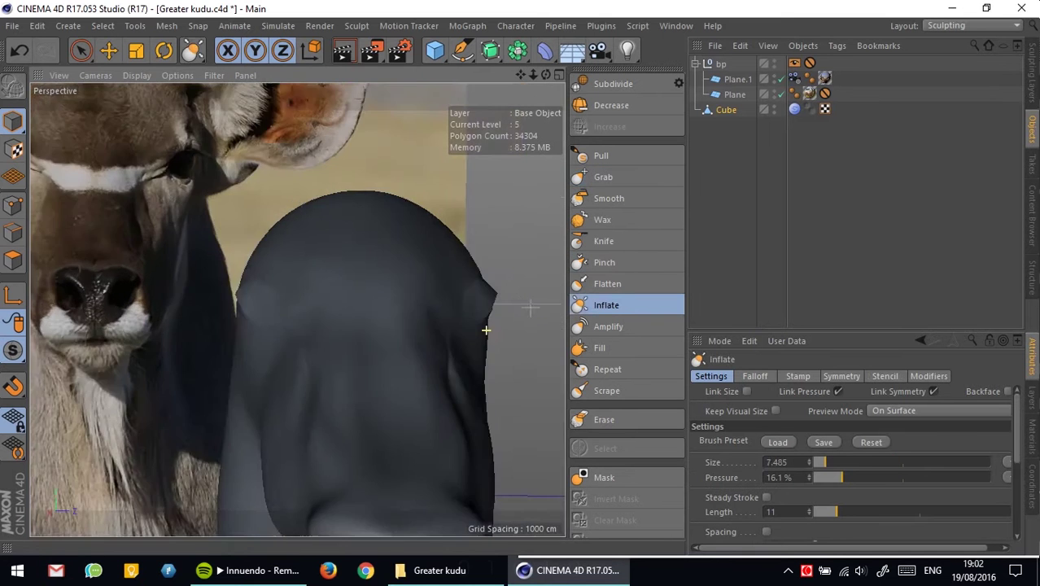
{"action": "key", "text": "s"}
{"action": "left_click_drag", "start_coordinate": [427, 317], "coordinate": [490, 327], "text": "alt"}
{"action": "key", "text": "g"}
{"action": "right_click_drag", "start_coordinate": [491, 327], "coordinate": [446, 352], "text": "alt"}
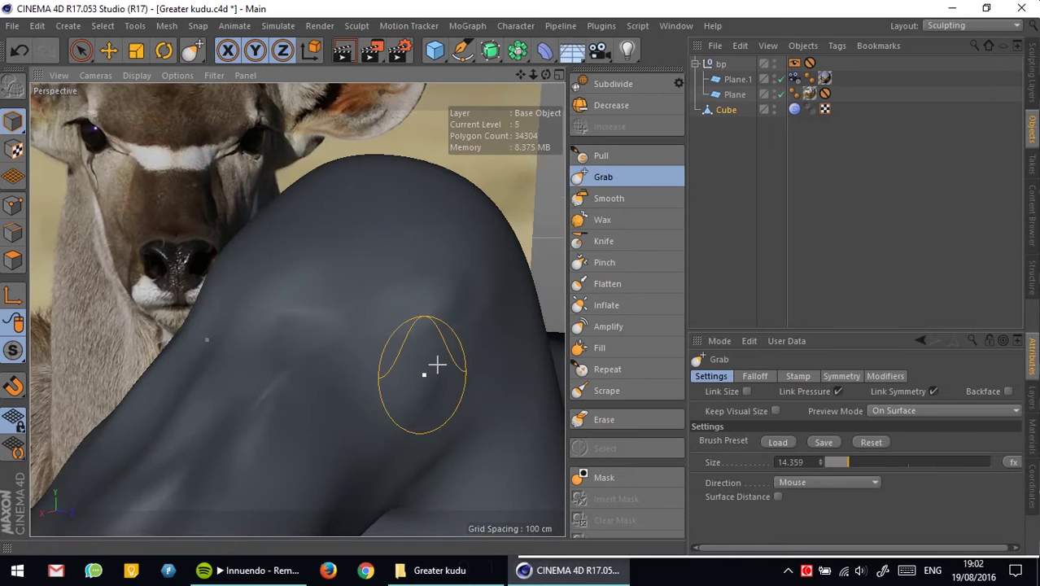
{"action": "left_click_drag", "start_coordinate": [421, 354], "coordinate": [457, 348], "text": "alt"}
Step: From a front view, smooth the surface along the side of the muzzle
{"action": "key", "text": "i"}
{"action": "mouse_move", "coordinate": [425, 301]}
{"action": "left_mouse_down", "text": "alt"}
{"action": "mouse_move", "coordinate": [441, 351]}
{"action": "mouse_move", "coordinate": [460, 274]}
{"action": "left_mouse_up", "text": "alt"}
{"action": "mouse_move", "coordinate": [389, 340]}
{"action": "left_mouse_down", "text": "alt"}
{"action": "mouse_move", "coordinate": [480, 310]}
{"action": "mouse_move", "coordinate": [447, 355]}
{"action": "left_mouse_up", "text": "alt"}
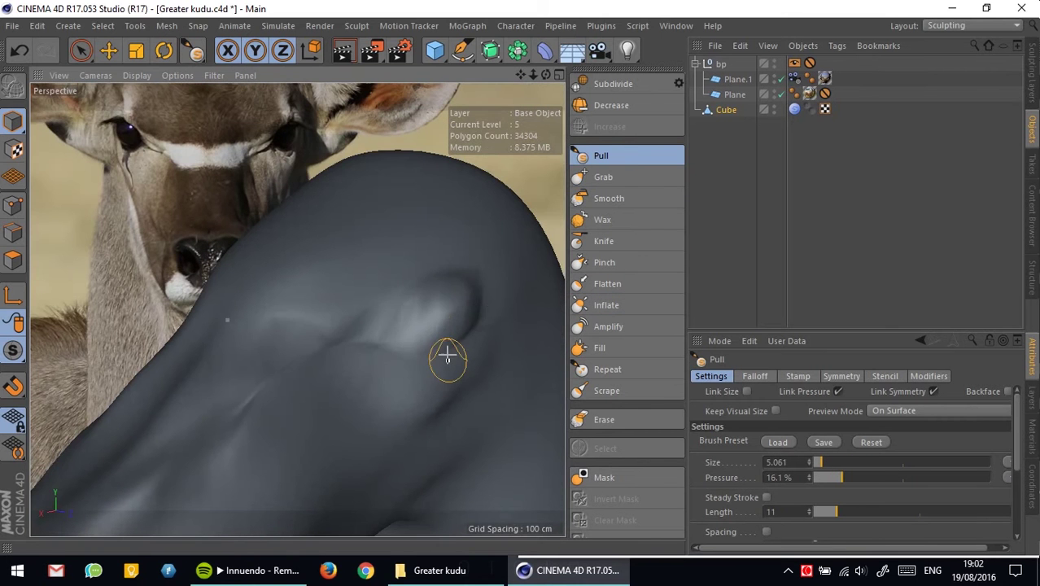
{"action": "mouse_move", "coordinate": [417, 276]}
{"action": "left_mouse_down", "text": "alt"}
{"action": "mouse_move", "coordinate": [493, 272]}
{"action": "mouse_move", "coordinate": [481, 263]}
{"action": "mouse_move", "coordinate": [457, 309]}
{"action": "mouse_move", "coordinate": [409, 328]}
{"action": "left_mouse_up", "text": "alt"}
{"action": "scroll", "coordinate": [409, 327], "scroll_direction": "up", "scroll_amount": 5}
{"action": "key", "text": "shift"}
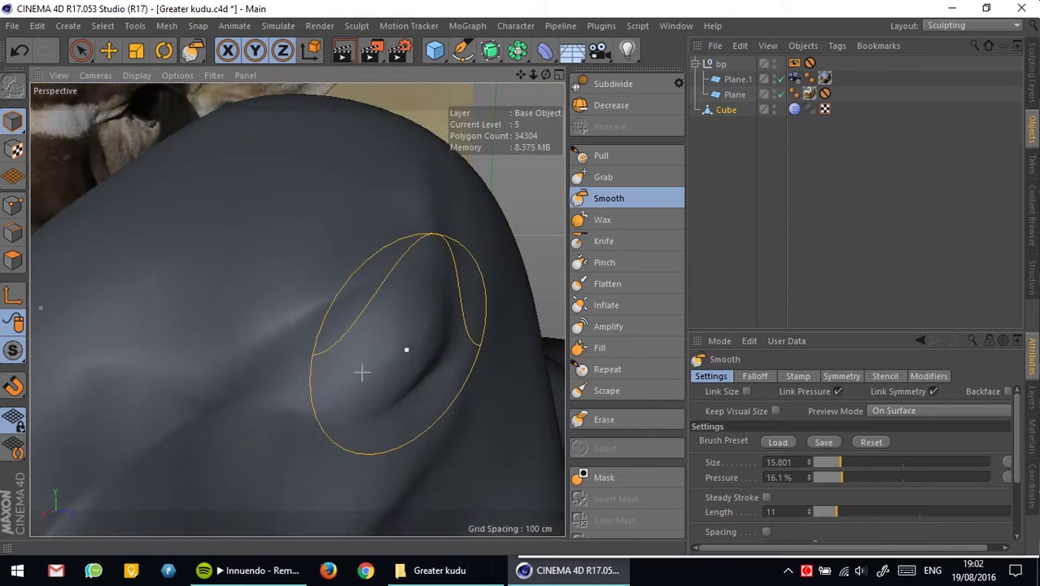
{"action": "scroll", "coordinate": [336, 279], "scroll_direction": "down", "scroll_amount": 5}
{"action": "mouse_move", "coordinate": [362, 372]}
{"action": "left_mouse_down", "text": "alt"}
{"action": "mouse_move", "coordinate": [336, 279]}
{"action": "mouse_move", "coordinate": [343, 313]}
{"action": "mouse_move", "coordinate": [302, 357]}
{"action": "left_mouse_up", "text": "alt"}
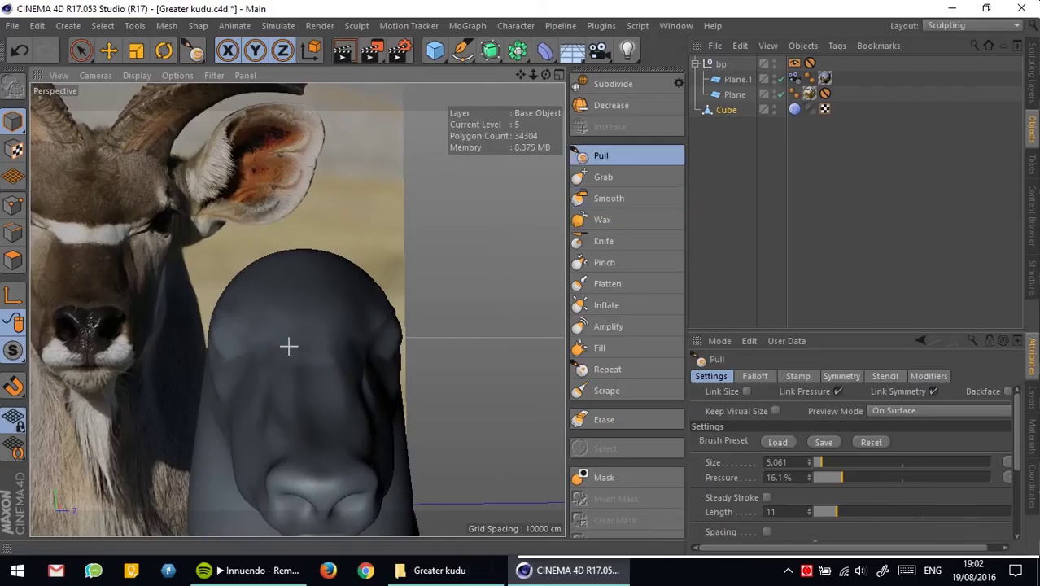
{"action": "scroll", "coordinate": [285, 350], "scroll_direction": "up", "scroll_amount": 5}
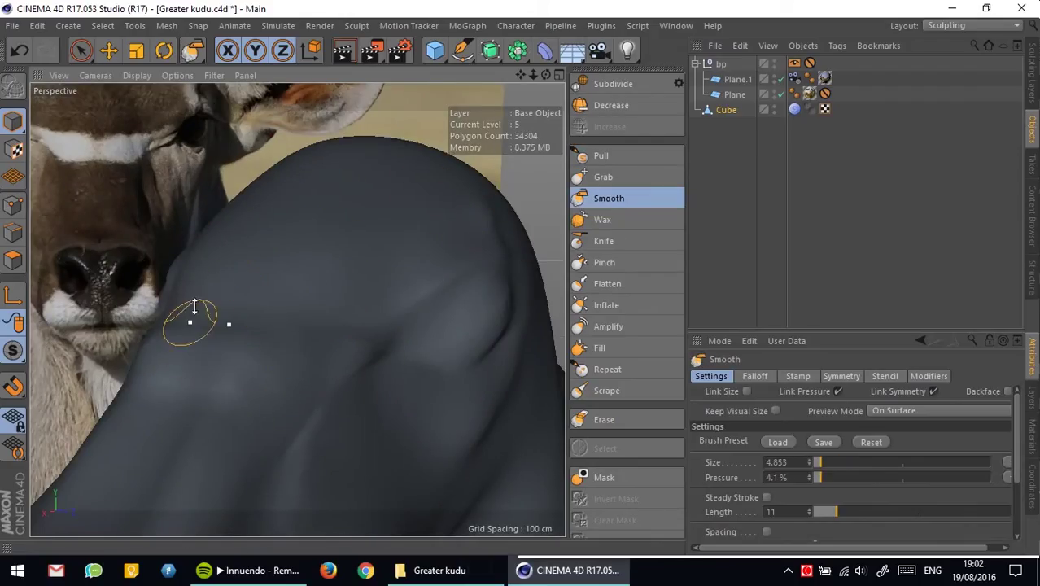
{"action": "left_click_drag", "start_coordinate": [161, 326], "coordinate": [360, 302], "text": "alt"}
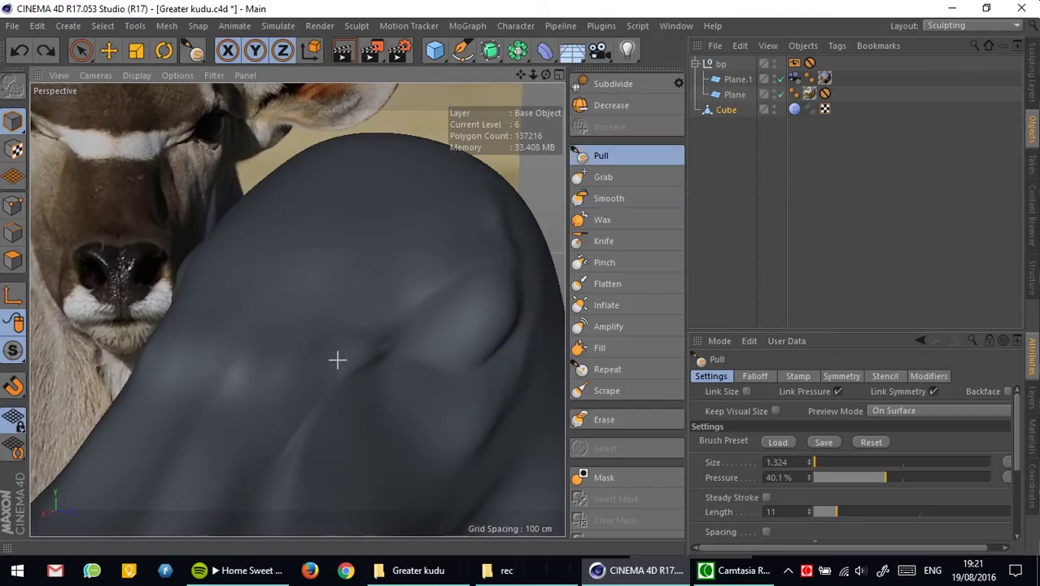
{"action": "mouse_move", "coordinate": [323, 356]}
{"action": "left_mouse_down", "text": "alt"}
{"action": "mouse_move", "coordinate": [319, 348]}
{"action": "mouse_move", "coordinate": [439, 394]}
{"action": "mouse_move", "coordinate": [417, 387]}
{"action": "left_mouse_up", "text": "alt"}
Step: Keep smoothing the head while checking it from front and three-quarter angles
{"action": "key", "text": "shift"}
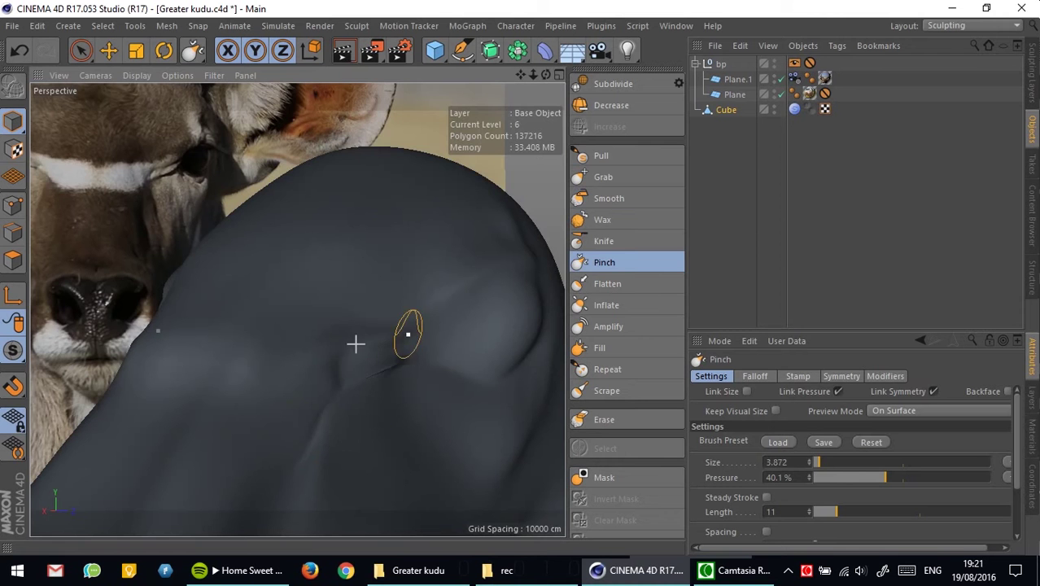
{"action": "scroll", "coordinate": [330, 383], "scroll_direction": "up", "scroll_amount": 5}
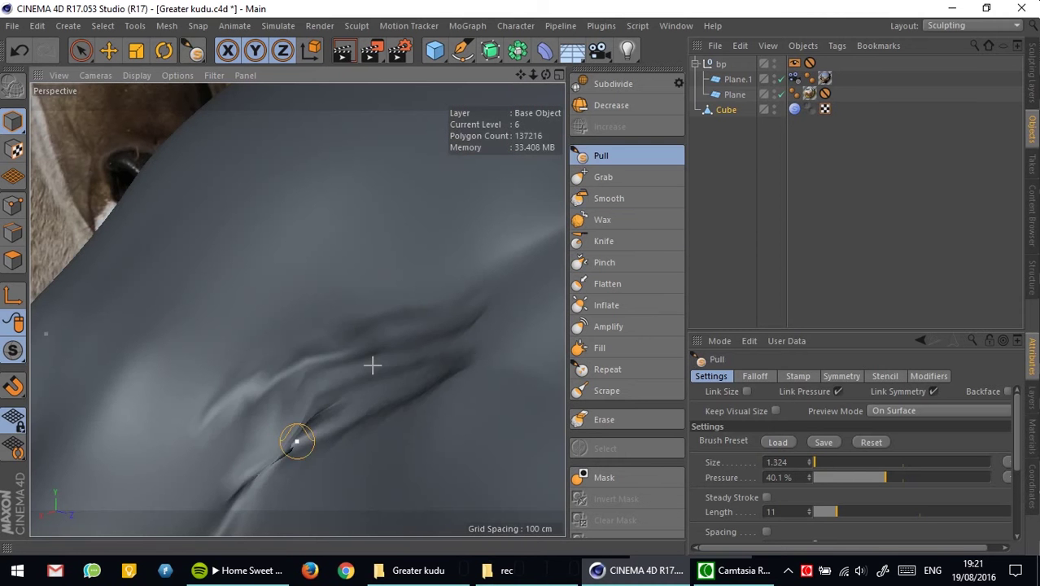
{"action": "scroll", "coordinate": [466, 315], "scroll_direction": "down", "scroll_amount": 5}
{"action": "mouse_move", "coordinate": [424, 376]}
{"action": "left_mouse_down", "text": "alt"}
{"action": "mouse_move", "coordinate": [384, 362]}
{"action": "mouse_move", "coordinate": [437, 352]}
{"action": "left_mouse_up", "text": "alt"}
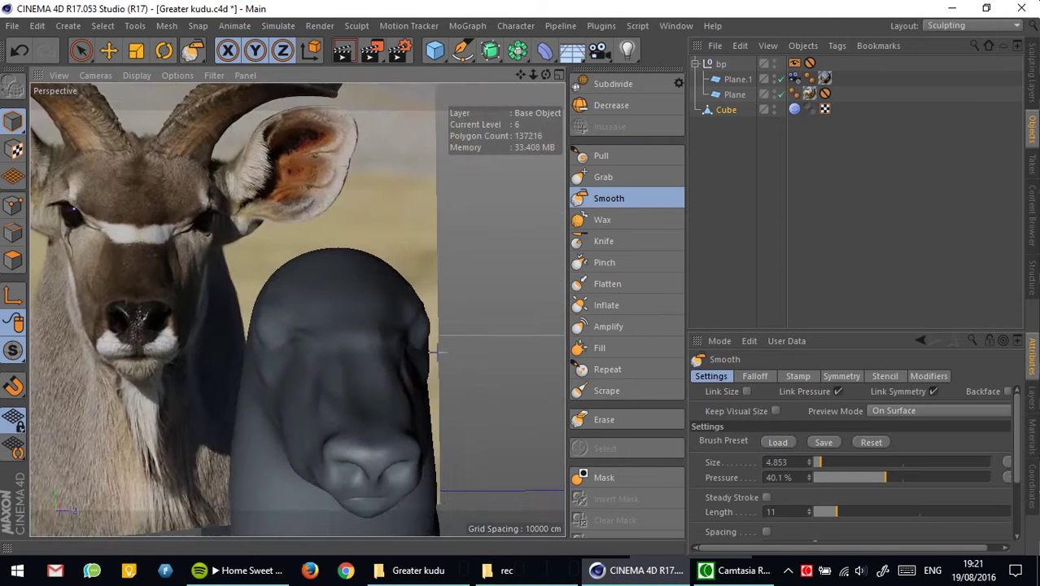
{"action": "scroll", "coordinate": [437, 352], "scroll_direction": "up", "scroll_amount": 1}
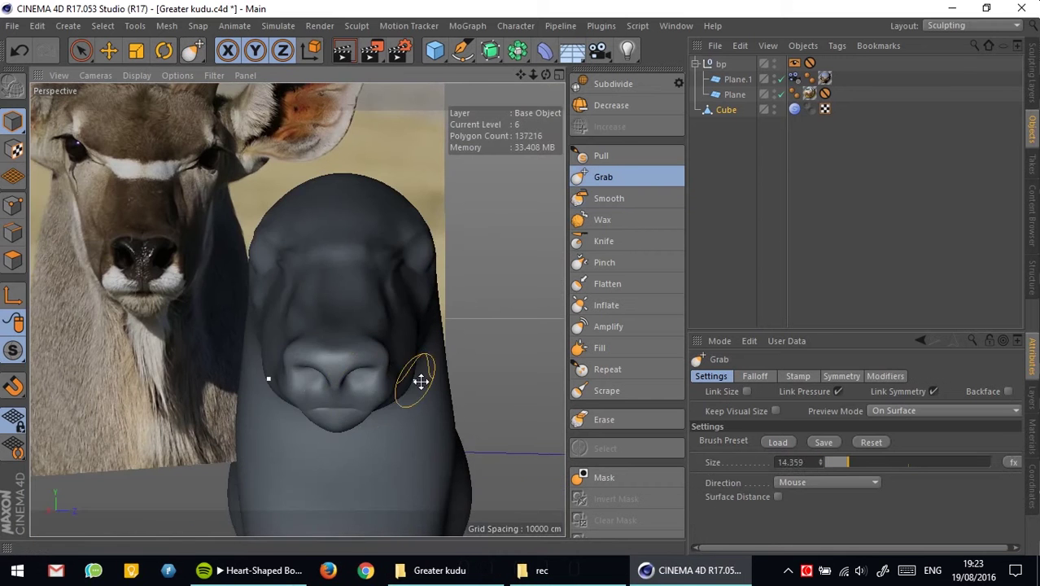
{"action": "mouse_move", "coordinate": [365, 391]}
{"action": "left_mouse_down", "text": "alt"}
{"action": "mouse_move", "coordinate": [390, 399]}
{"action": "mouse_move", "coordinate": [389, 328]}
{"action": "left_mouse_up", "text": "alt"}
{"action": "key", "text": "shift"}
{"action": "scroll", "coordinate": [389, 328], "scroll_direction": "down", "scroll_amount": 3}
Step: Enlarge the front view and turn on X-Ray so the head shows over the reference
{"action": "key", "text": "F5"}
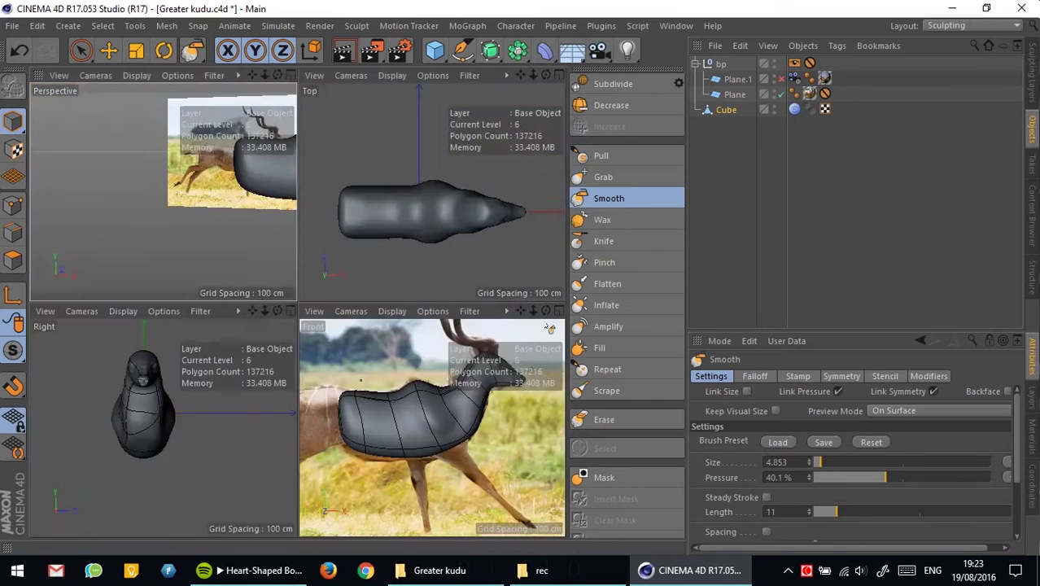
{"action": "middle_click", "coordinate": [389, 328]}
{"action": "left_click", "coordinate": [779, 496]}
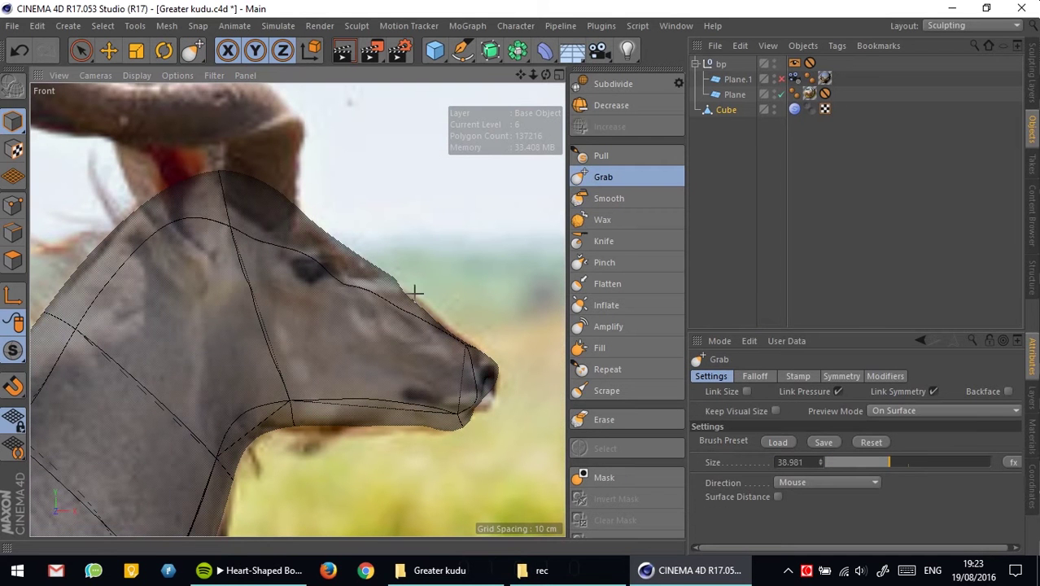
{"action": "scroll", "coordinate": [400, 345], "scroll_direction": "up", "scroll_amount": 5}
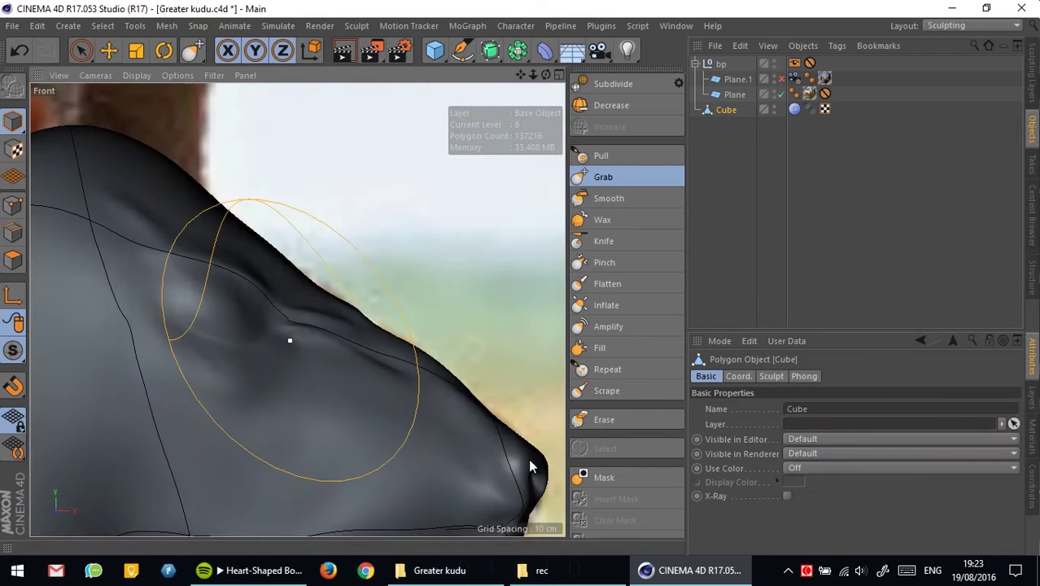
Step: In perspective, sculpt the nostrils with Pull and Smooth, undoing a bad nose stroke
{"action": "key", "text": "F1"}
{"action": "mouse_move", "coordinate": [326, 309]}
{"action": "left_mouse_down", "text": "alt"}
{"action": "mouse_move", "coordinate": [427, 309]}
{"action": "mouse_move", "coordinate": [423, 366]}
{"action": "left_mouse_up", "text": "alt"}
{"action": "scroll", "coordinate": [427, 309], "scroll_direction": "up", "scroll_amount": 3}
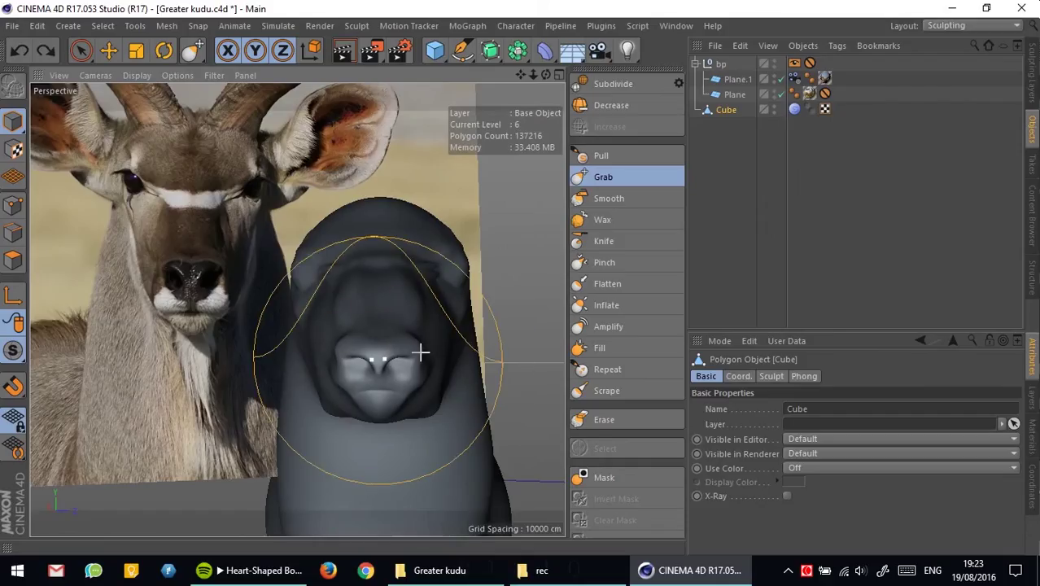
{"action": "scroll", "coordinate": [408, 350], "scroll_direction": "up", "scroll_amount": 3}
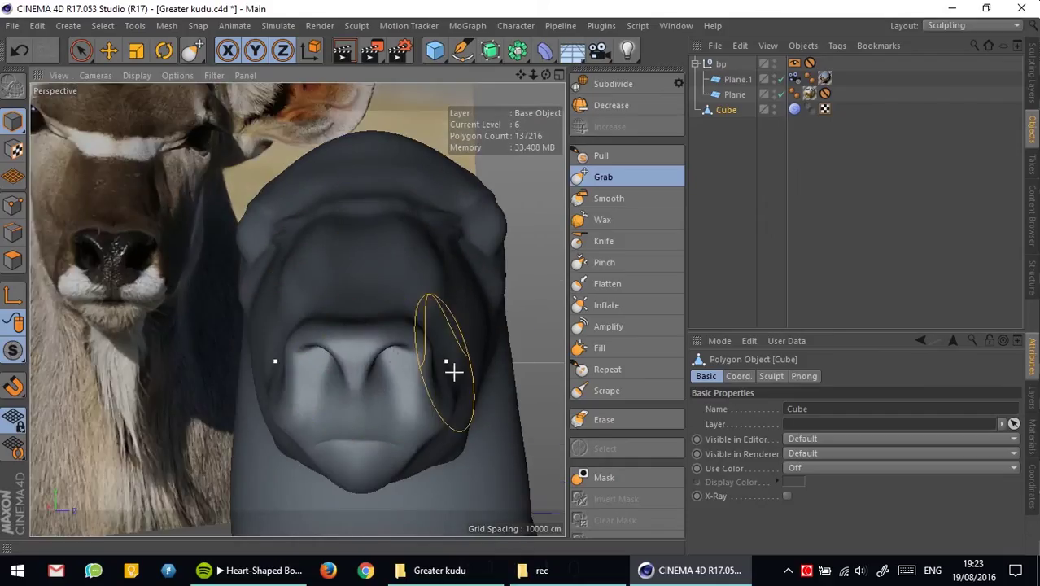
{"action": "scroll", "coordinate": [452, 366], "scroll_direction": "down", "scroll_amount": 2}
{"action": "left_click", "coordinate": [600, 155]}
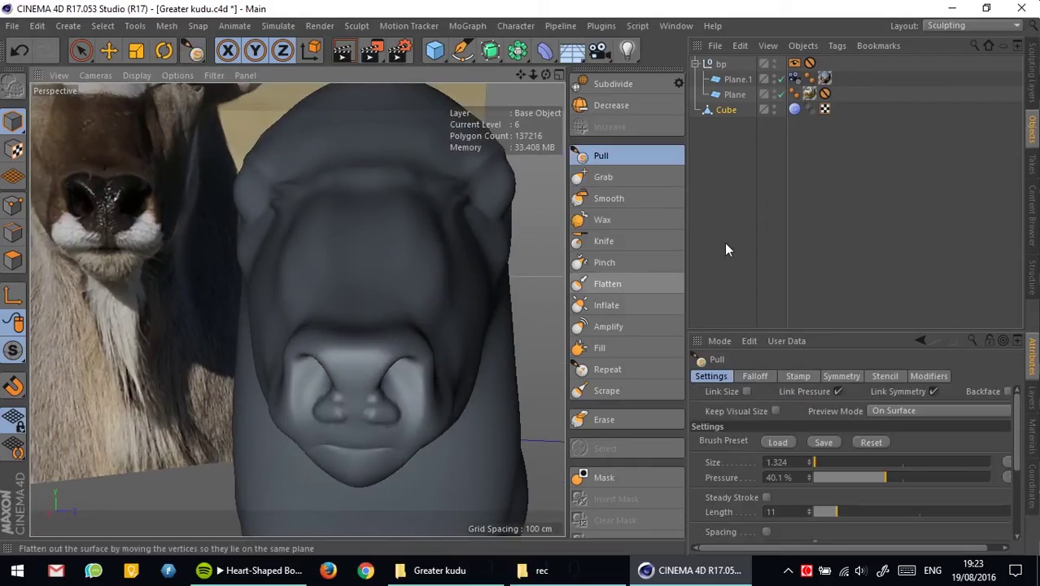
{"action": "left_click", "coordinate": [609, 197]}
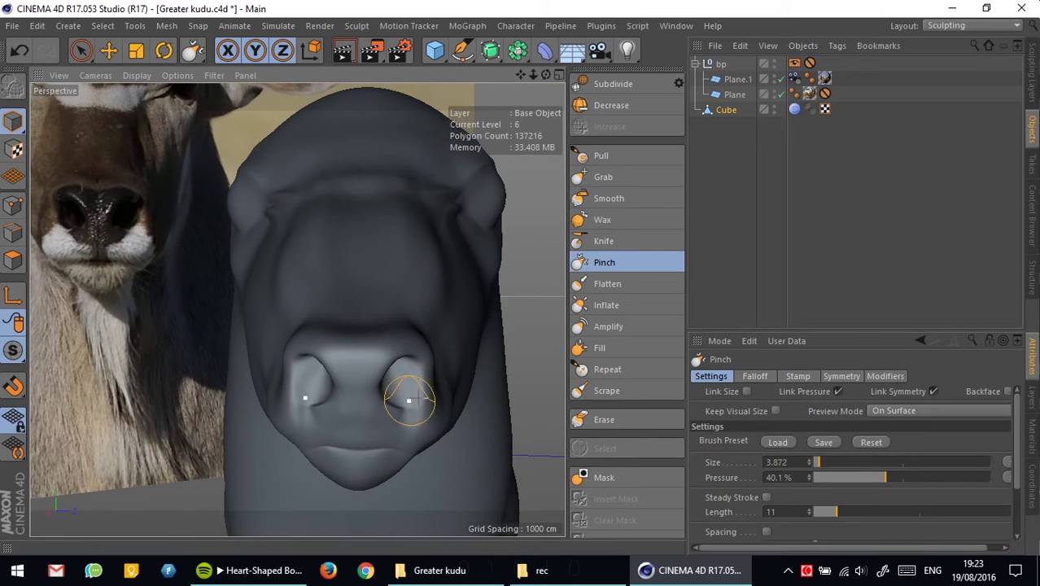
{"action": "scroll", "coordinate": [466, 399], "scroll_direction": "down", "scroll_amount": 2}
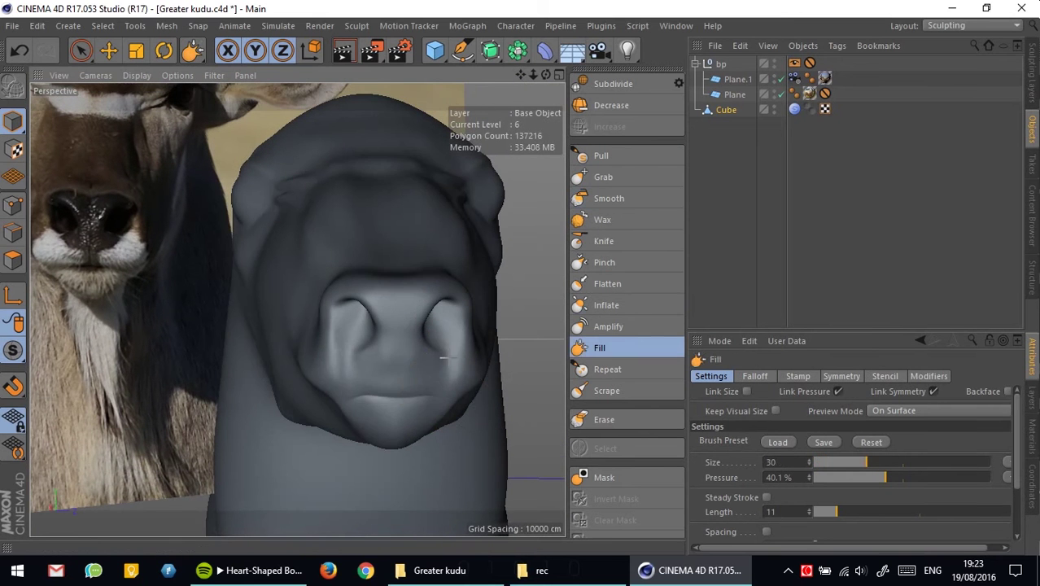
{"action": "mouse_move", "coordinate": [446, 356]}
{"action": "left_mouse_down", "text": "alt"}
{"action": "mouse_move", "coordinate": [325, 388]}
{"action": "mouse_move", "coordinate": [287, 323]}
{"action": "mouse_move", "coordinate": [431, 379]}
{"action": "left_mouse_up", "text": "alt"}
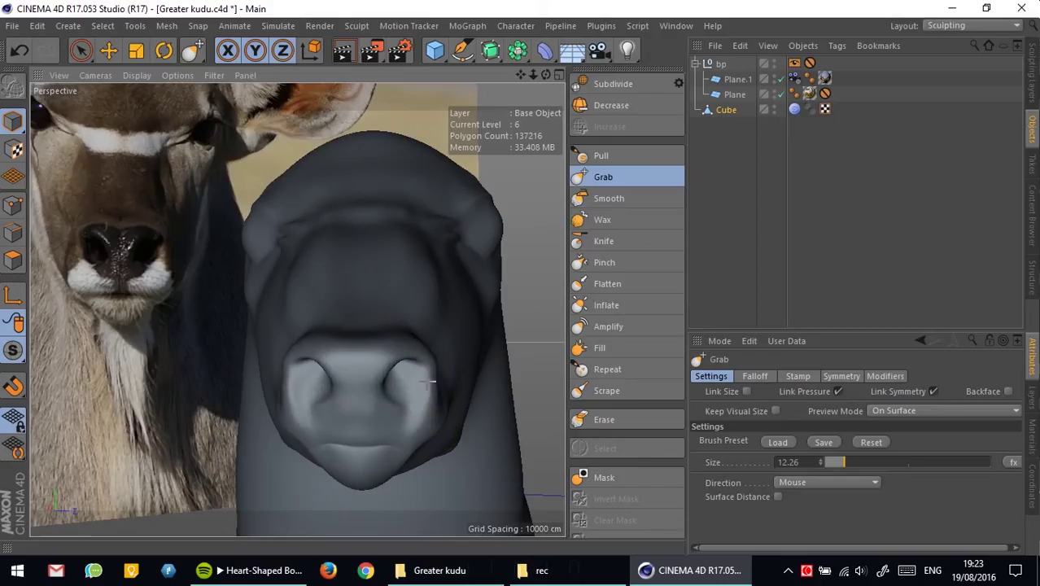
{"action": "key", "text": "ctrl+z"}
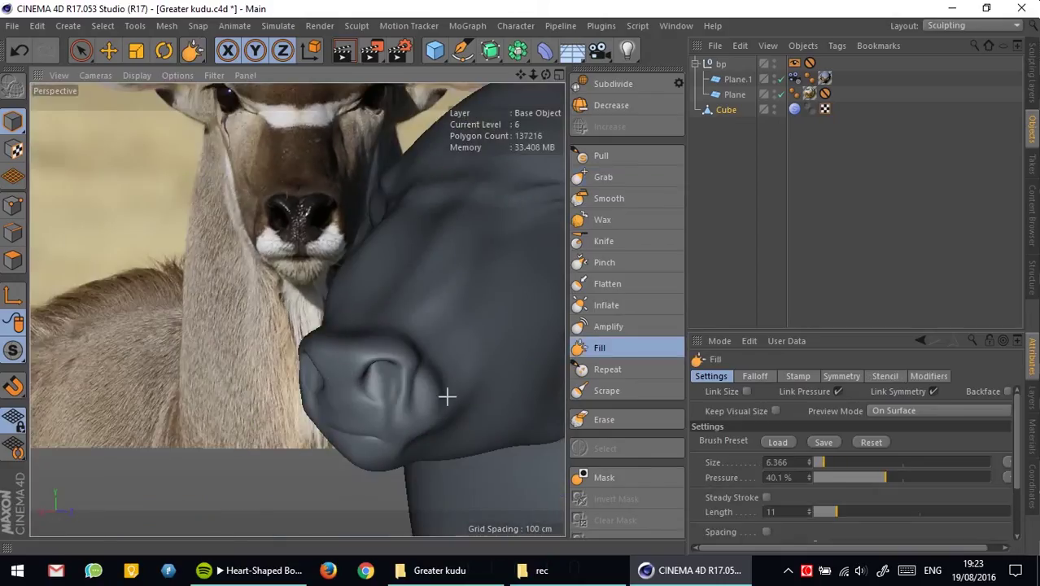
{"action": "mouse_move", "coordinate": [447, 396]}
{"action": "left_mouse_down", "text": "alt"}
{"action": "mouse_move", "coordinate": [423, 372]}
{"action": "mouse_move", "coordinate": [424, 425]}
{"action": "mouse_move", "coordinate": [409, 343]}
{"action": "mouse_move", "coordinate": [422, 363]}
{"action": "left_mouse_up", "text": "alt"}
Step: Shape the snout with Pull and Grab strokes, undoing a poor sculpt stroke
{"action": "key", "text": "p"}
{"action": "mouse_move", "coordinate": [486, 335]}
{"action": "left_mouse_down", "text": "alt"}
{"action": "mouse_move", "coordinate": [452, 348]}
{"action": "mouse_move", "coordinate": [546, 336]}
{"action": "left_mouse_up", "text": "alt"}
{"action": "mouse_move", "coordinate": [441, 458]}
{"action": "left_mouse_down", "text": "alt"}
{"action": "mouse_move", "coordinate": [422, 295]}
{"action": "mouse_move", "coordinate": [400, 390]}
{"action": "mouse_move", "coordinate": [489, 245]}
{"action": "left_mouse_up", "text": "alt"}
{"action": "left_click", "coordinate": [610, 179]}
{"action": "mouse_move", "coordinate": [438, 381]}
{"action": "left_mouse_down", "text": "alt"}
{"action": "mouse_move", "coordinate": [429, 290]}
{"action": "mouse_move", "coordinate": [471, 344]}
{"action": "mouse_move", "coordinate": [441, 360]}
{"action": "mouse_move", "coordinate": [310, 356]}
{"action": "mouse_move", "coordinate": [504, 278]}
{"action": "left_mouse_up", "text": "alt"}
{"action": "key", "text": "ctrl+z"}
{"action": "left_click", "coordinate": [600, 155]}
{"action": "mouse_move", "coordinate": [294, 399]}
{"action": "left_mouse_down", "text": "alt"}
{"action": "mouse_move", "coordinate": [480, 387]}
{"action": "mouse_move", "coordinate": [262, 371]}
{"action": "mouse_move", "coordinate": [163, 449]}
{"action": "mouse_move", "coordinate": [446, 415]}
{"action": "mouse_move", "coordinate": [422, 364]}
{"action": "left_mouse_up", "text": "alt"}
Step: Frame the nose in the front view and select the reference image plane
{"action": "middle_click", "coordinate": [422, 365]}
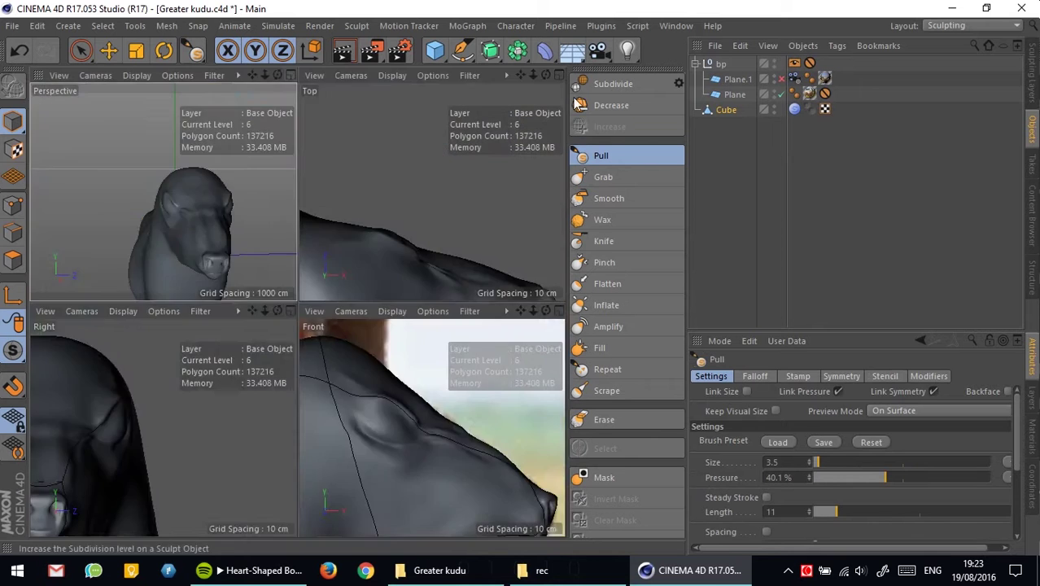
{"action": "key", "text": "F1"}
{"action": "key", "text": "F4"}
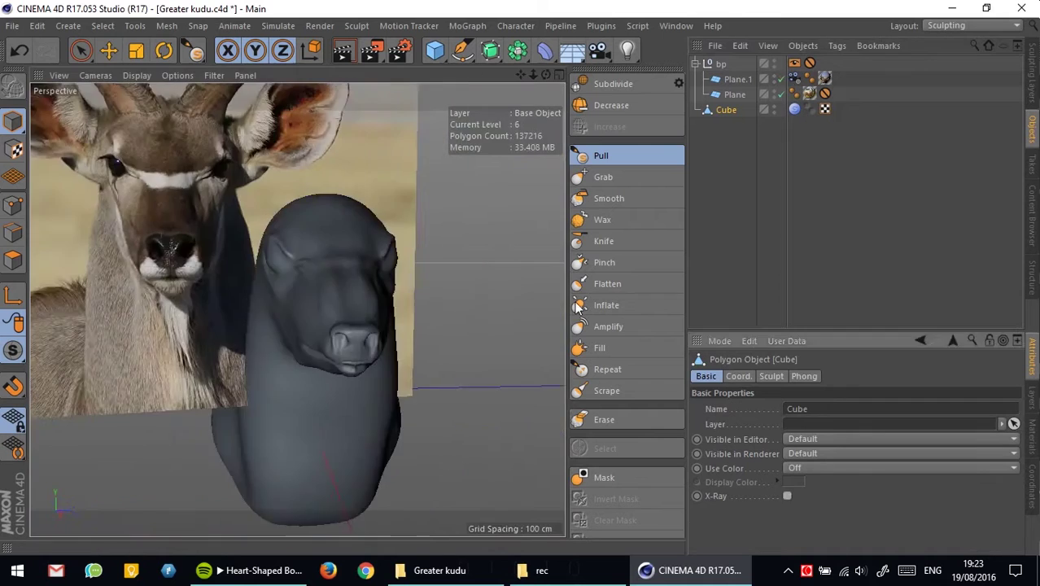
{"action": "mouse_move", "coordinate": [406, 326]}
{"action": "left_mouse_down", "text": "alt"}
{"action": "mouse_move", "coordinate": [320, 336]}
{"action": "mouse_move", "coordinate": [353, 318]}
{"action": "left_mouse_up", "text": "alt"}
{"action": "key", "text": "e"}
{"action": "left_click", "coordinate": [361, 329]}
{"action": "scroll", "coordinate": [360, 330], "scroll_direction": "up", "scroll_amount": 3}
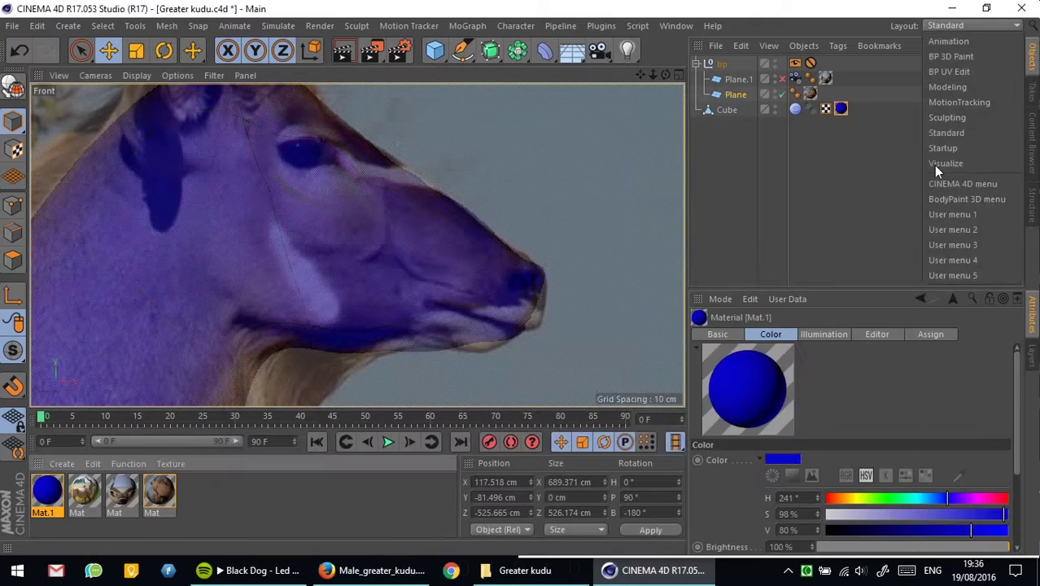
Step: In the Sculpting layout, grab the jaw, chin and forehead onto the reference outline, then smooth
{"action": "left_click", "coordinate": [946, 117]}
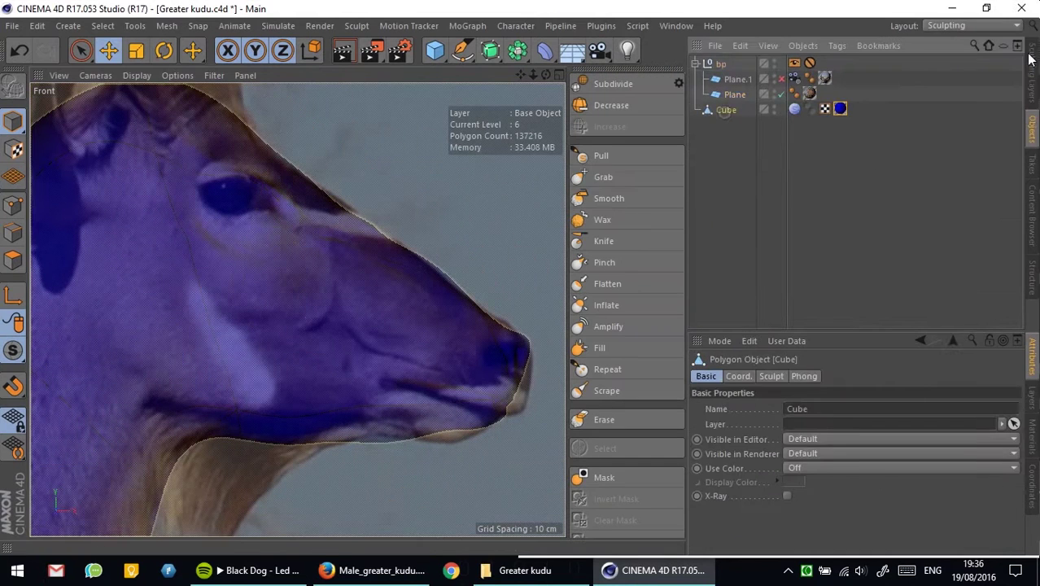
{"action": "left_click", "coordinate": [603, 177]}
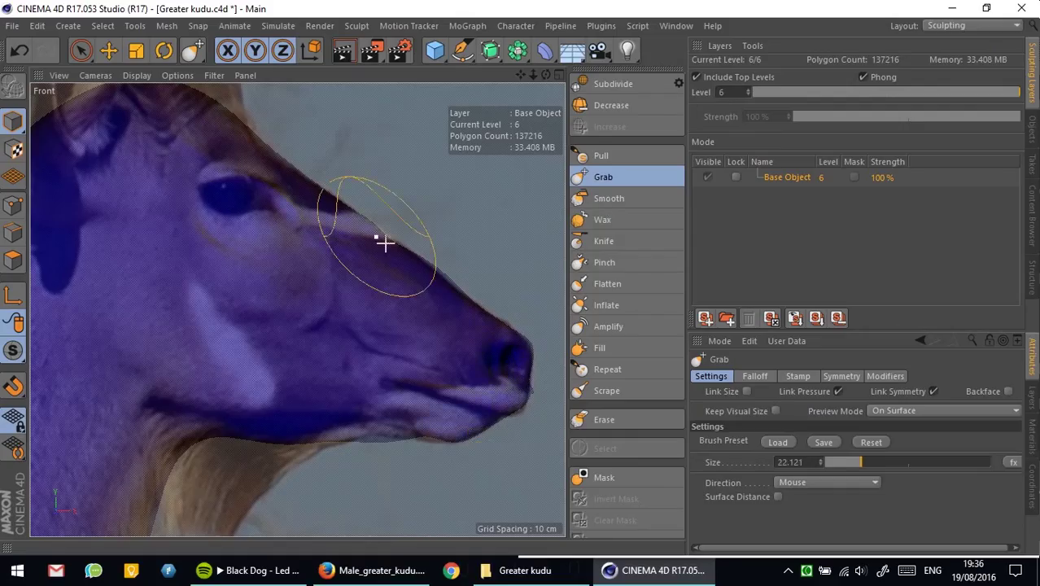
{"action": "key", "text": "shift"}
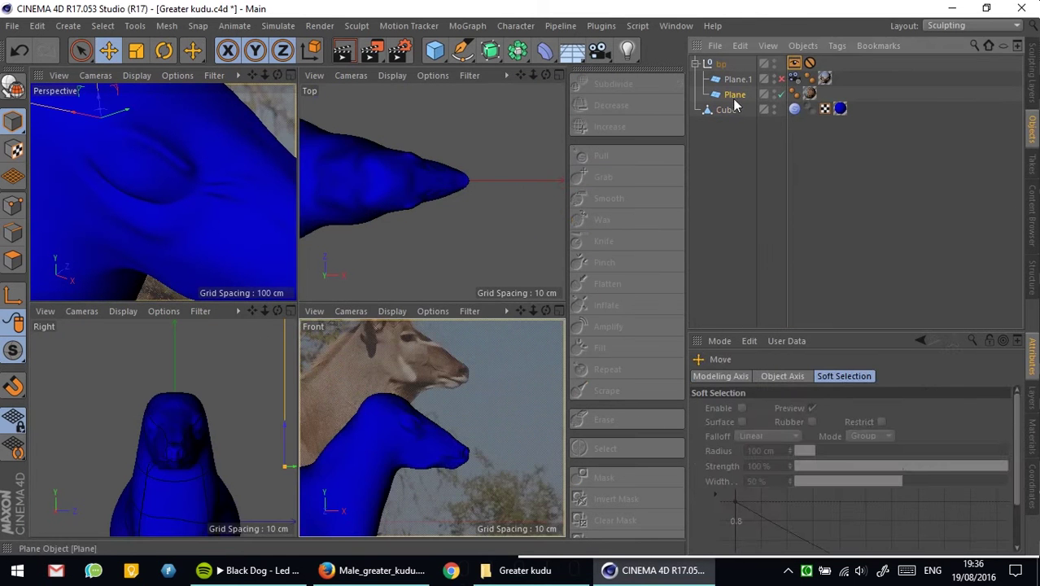
Step: Select the head in the front view and grab and smooth the muzzle and jaw toward the reference
{"action": "left_click", "coordinate": [735, 95]}
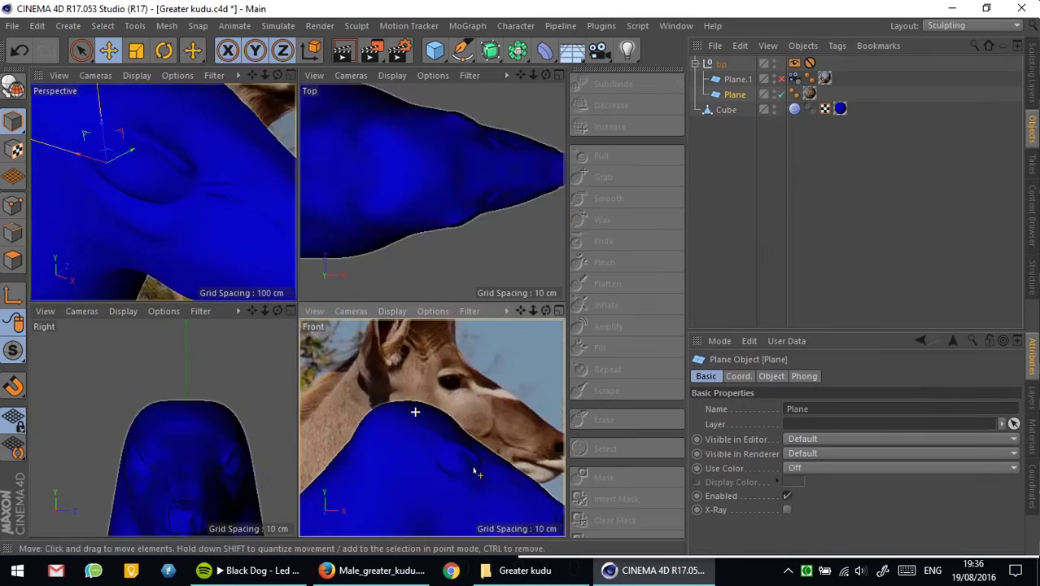
{"action": "middle_click", "coordinate": [413, 413]}
{"action": "left_click", "coordinate": [726, 110]}
{"action": "left_click", "coordinate": [603, 177]}
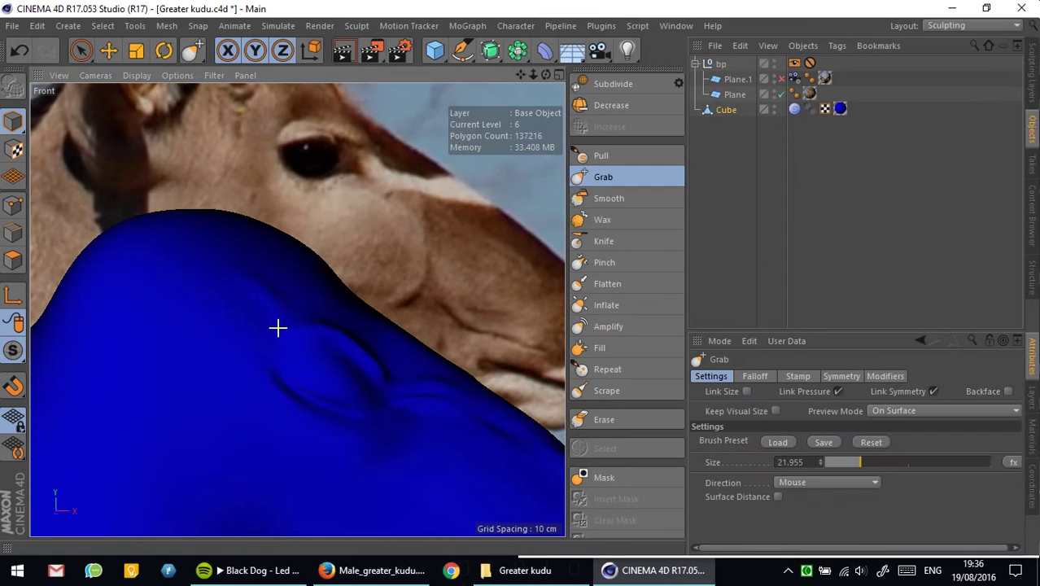
{"action": "key", "text": "shift"}
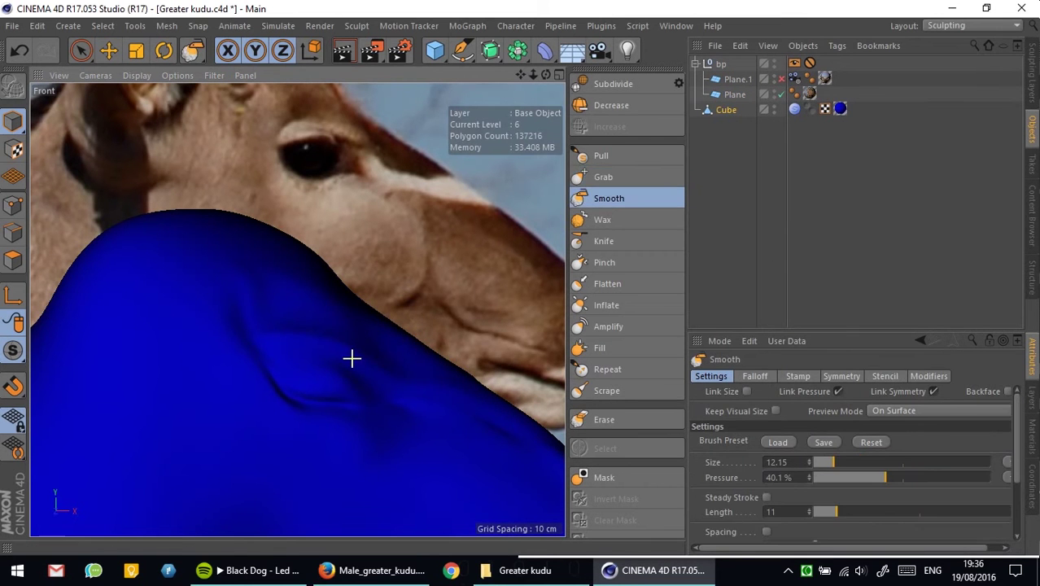
{"action": "middle_click", "coordinate": [276, 292]}
{"action": "middle_click", "coordinate": [197, 185]}
{"action": "mouse_move", "coordinate": [202, 235]}
{"action": "left_mouse_down", "text": "alt"}
{"action": "mouse_move", "coordinate": [364, 355]}
{"action": "mouse_move", "coordinate": [315, 405]}
{"action": "mouse_move", "coordinate": [394, 390]}
{"action": "mouse_move", "coordinate": [321, 291]}
{"action": "mouse_move", "coordinate": [268, 404]}
{"action": "left_mouse_up", "text": "alt"}
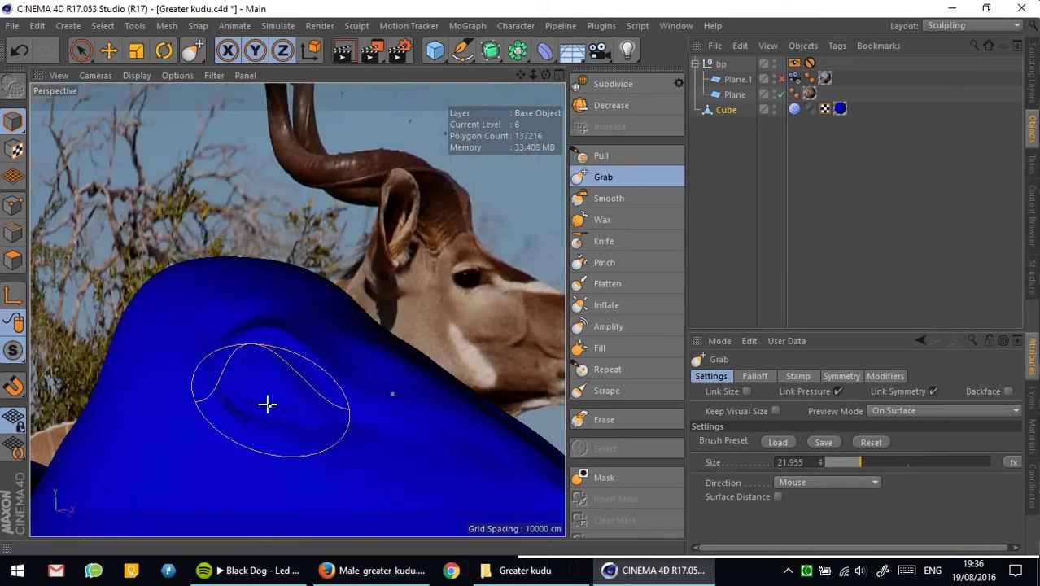
{"action": "scroll", "coordinate": [268, 404], "scroll_direction": "up", "scroll_amount": 2}
{"action": "key", "text": "shift"}
Step: Undo a bad Inflate stroke, then smooth and inflate the muzzle and cheek, checking from several angles
{"action": "mouse_move", "coordinate": [423, 384]}
{"action": "left_mouse_down", "text": "alt"}
{"action": "mouse_move", "coordinate": [329, 409]}
{"action": "mouse_move", "coordinate": [163, 383]}
{"action": "left_mouse_up", "text": "alt"}
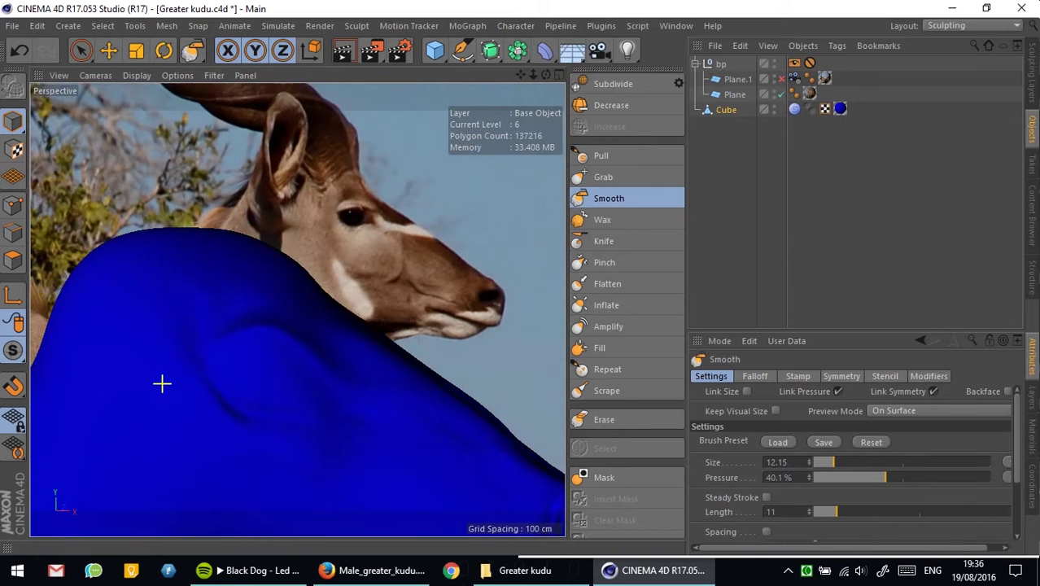
{"action": "key", "text": "ctrl+z"}
{"action": "left_click_drag", "start_coordinate": [249, 388], "coordinate": [349, 315], "text": "alt"}
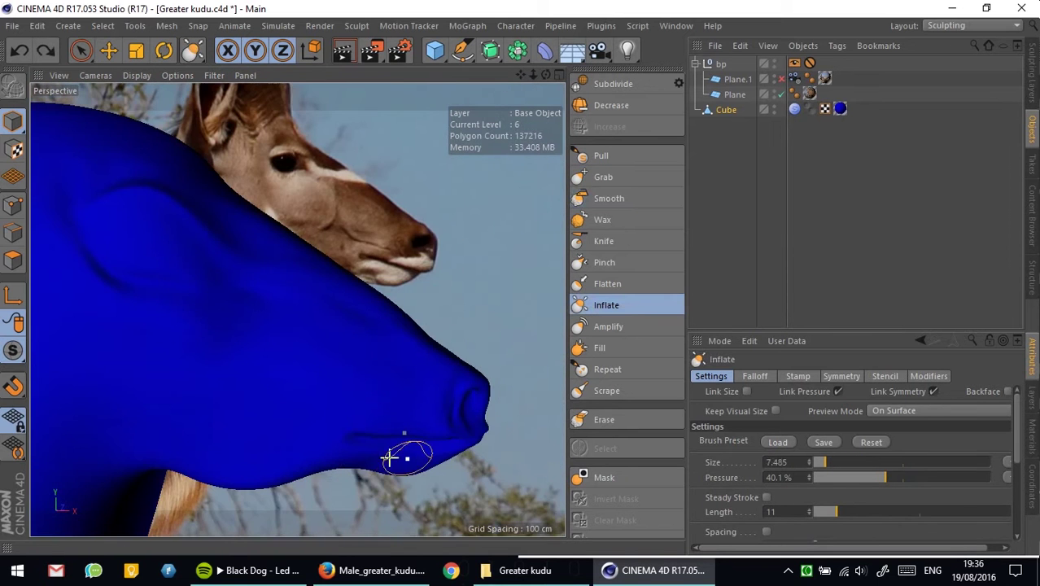
{"action": "key", "text": "shift"}
{"action": "mouse_move", "coordinate": [389, 458]}
{"action": "left_mouse_down", "text": "alt"}
{"action": "mouse_move", "coordinate": [359, 372]}
{"action": "mouse_move", "coordinate": [222, 468]}
{"action": "left_mouse_up", "text": "alt"}
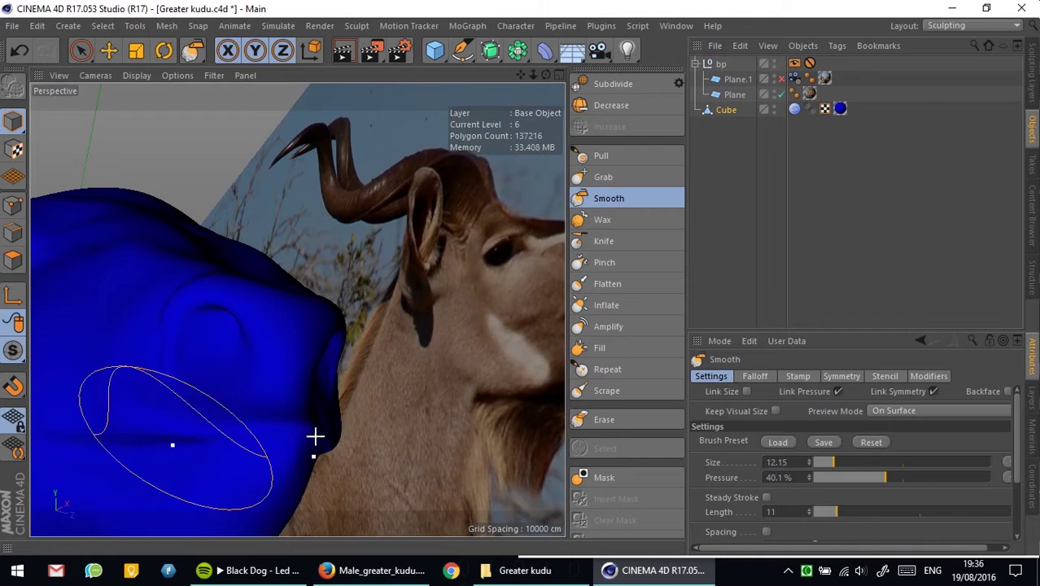
{"action": "mouse_move", "coordinate": [314, 437]}
{"action": "left_mouse_down", "text": "alt"}
{"action": "mouse_move", "coordinate": [279, 348]}
{"action": "mouse_move", "coordinate": [316, 360]}
{"action": "mouse_move", "coordinate": [400, 329]}
{"action": "mouse_move", "coordinate": [272, 413]}
{"action": "mouse_move", "coordinate": [271, 313]}
{"action": "left_mouse_up", "text": "alt"}
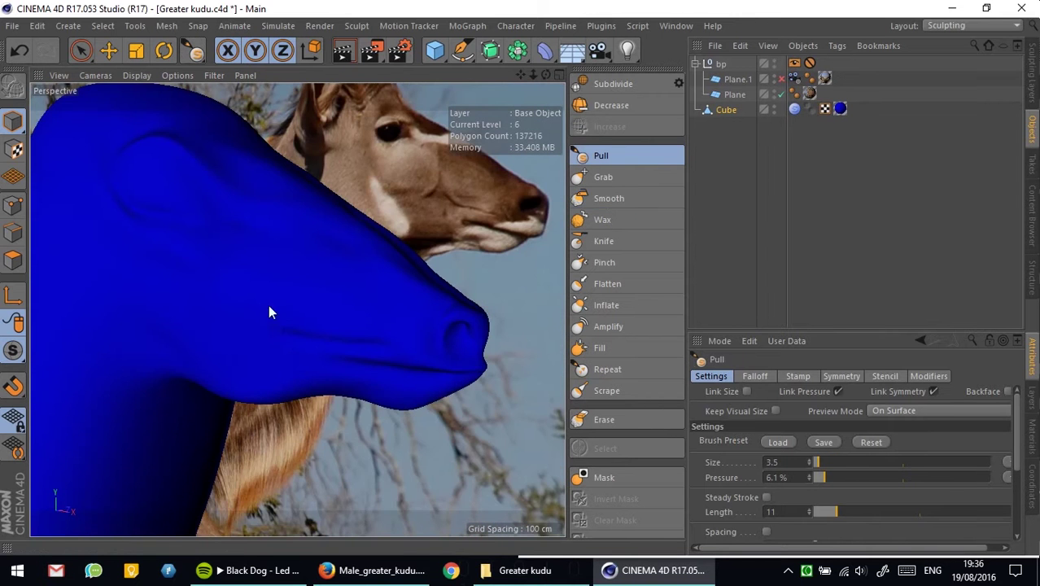
{"action": "left_click_drag", "start_coordinate": [278, 349], "coordinate": [535, 320], "text": "alt"}
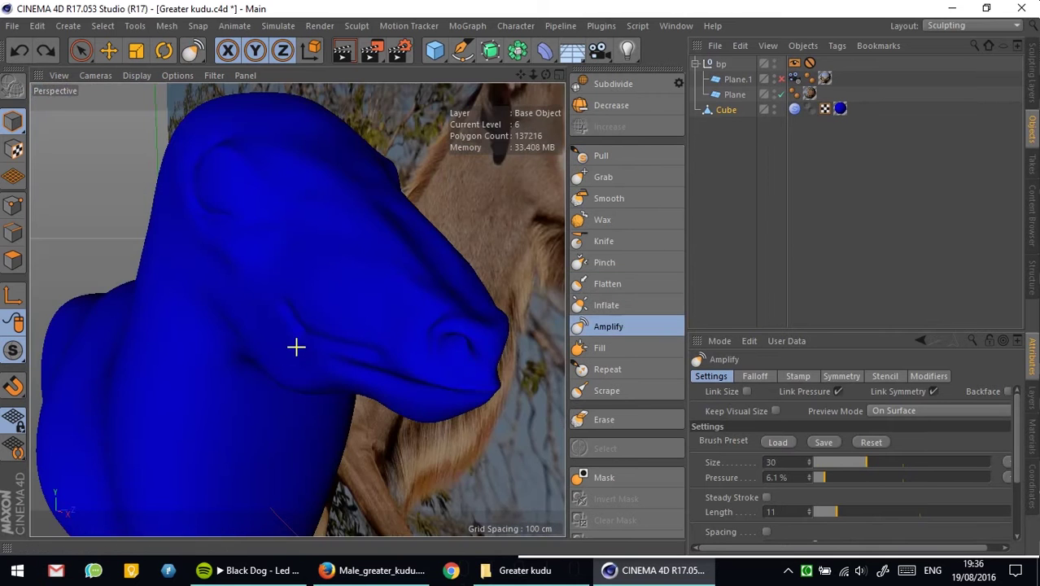
{"action": "key", "text": "i"}
{"action": "mouse_move", "coordinate": [295, 348]}
{"action": "left_mouse_down", "text": "alt"}
{"action": "mouse_move", "coordinate": [434, 348]}
{"action": "mouse_move", "coordinate": [465, 361]}
{"action": "left_mouse_up", "text": "alt"}
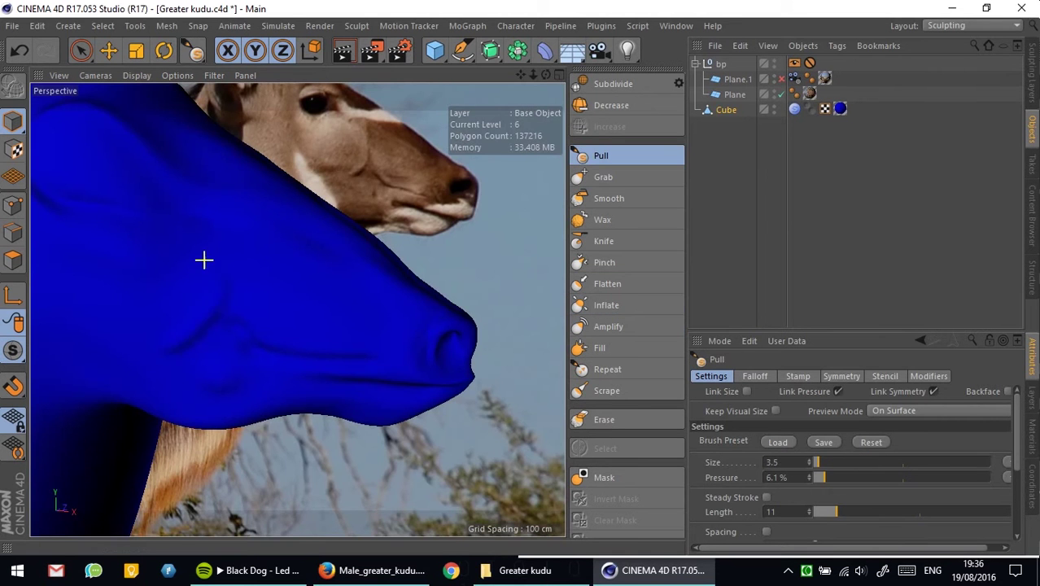
{"action": "left_click_drag", "start_coordinate": [204, 260], "coordinate": [631, 306], "text": "alt"}
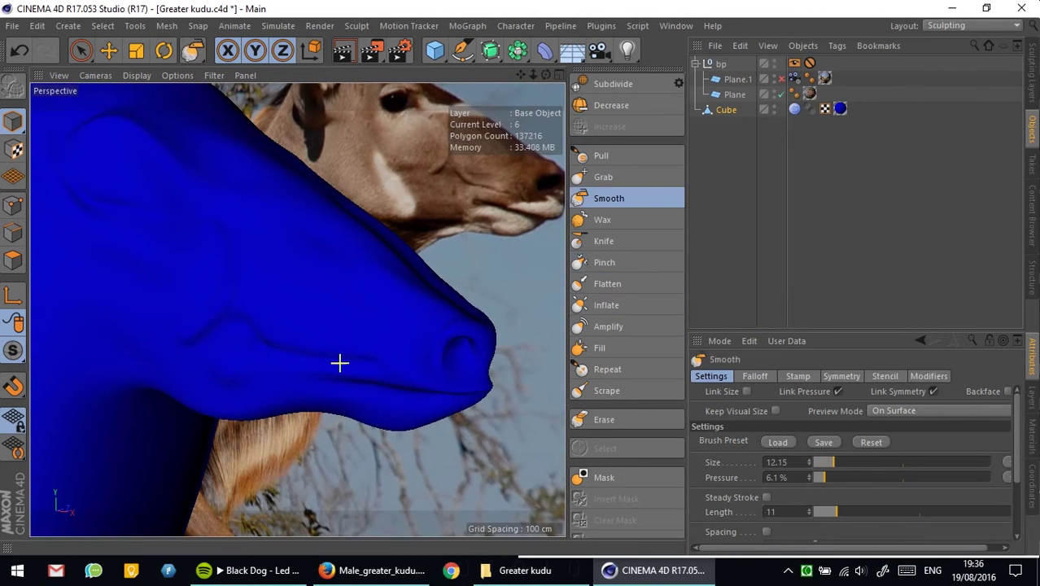
{"action": "mouse_move", "coordinate": [301, 302]}
{"action": "left_mouse_down", "text": "alt"}
{"action": "mouse_move", "coordinate": [255, 367]}
{"action": "mouse_move", "coordinate": [401, 367]}
{"action": "mouse_move", "coordinate": [341, 297]}
{"action": "mouse_move", "coordinate": [289, 361]}
{"action": "mouse_move", "coordinate": [337, 384]}
{"action": "mouse_move", "coordinate": [241, 401]}
{"action": "left_mouse_up", "text": "alt"}
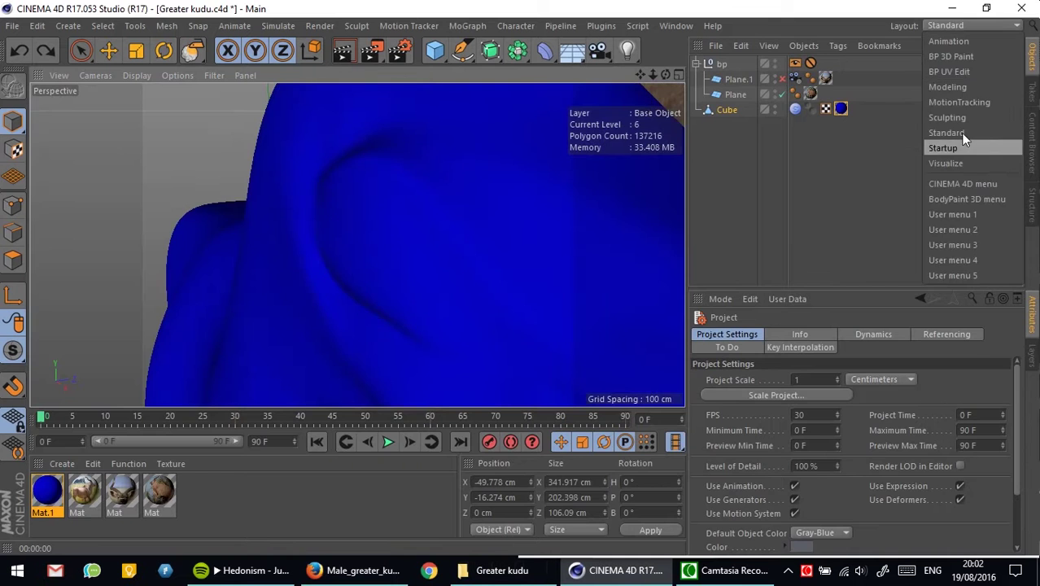
Step: In the Sculpting layout, delete the head's blue material tag and pick Flatten, Pull and Smooth brushes
{"action": "left_click", "coordinate": [947, 117]}
{"action": "mouse_move", "coordinate": [348, 312]}
{"action": "left_mouse_down", "text": "alt"}
{"action": "mouse_move", "coordinate": [353, 381]}
{"action": "mouse_move", "coordinate": [388, 355]}
{"action": "mouse_move", "coordinate": [626, 376]}
{"action": "left_mouse_up", "text": "alt"}
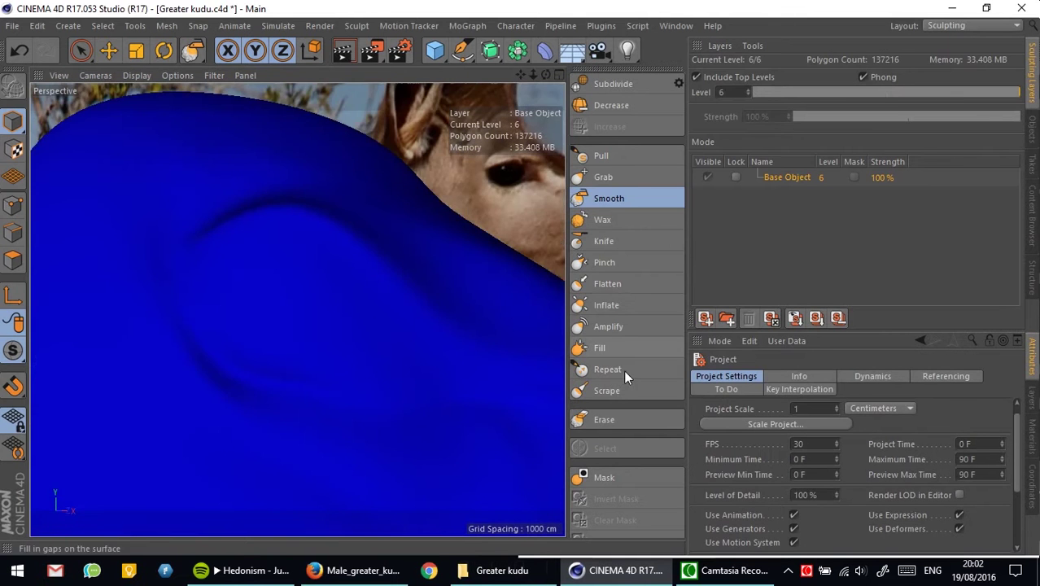
{"action": "left_click", "coordinate": [607, 283]}
{"action": "mouse_move", "coordinate": [521, 358]}
{"action": "left_mouse_down", "text": "alt"}
{"action": "mouse_move", "coordinate": [457, 361]}
{"action": "mouse_move", "coordinate": [436, 379]}
{"action": "mouse_move", "coordinate": [286, 310]}
{"action": "mouse_move", "coordinate": [410, 405]}
{"action": "left_mouse_up", "text": "alt"}
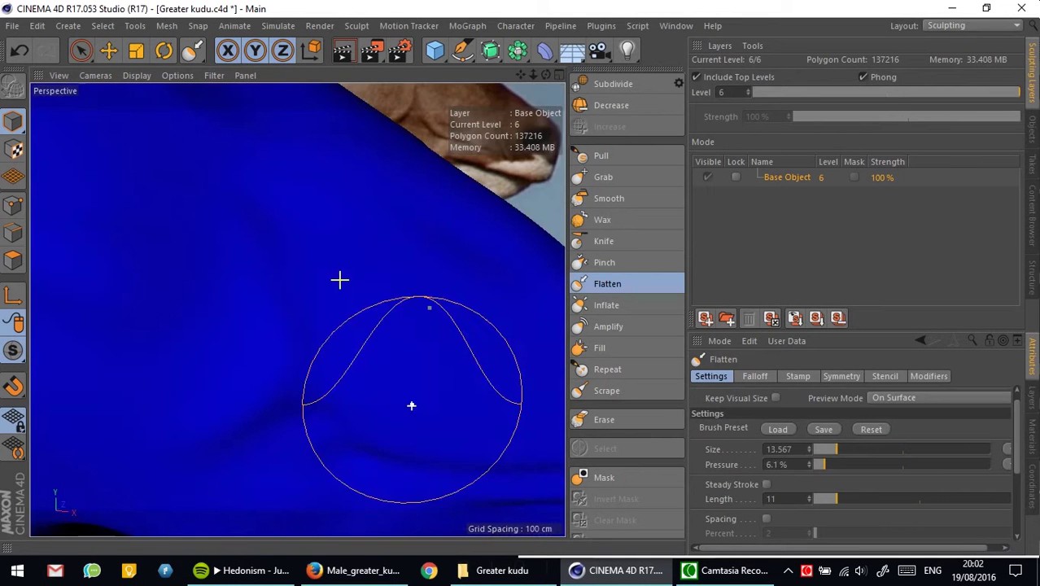
{"action": "key", "text": "Delete"}
{"action": "left_click_drag", "start_coordinate": [325, 309], "coordinate": [367, 326], "text": "alt"}
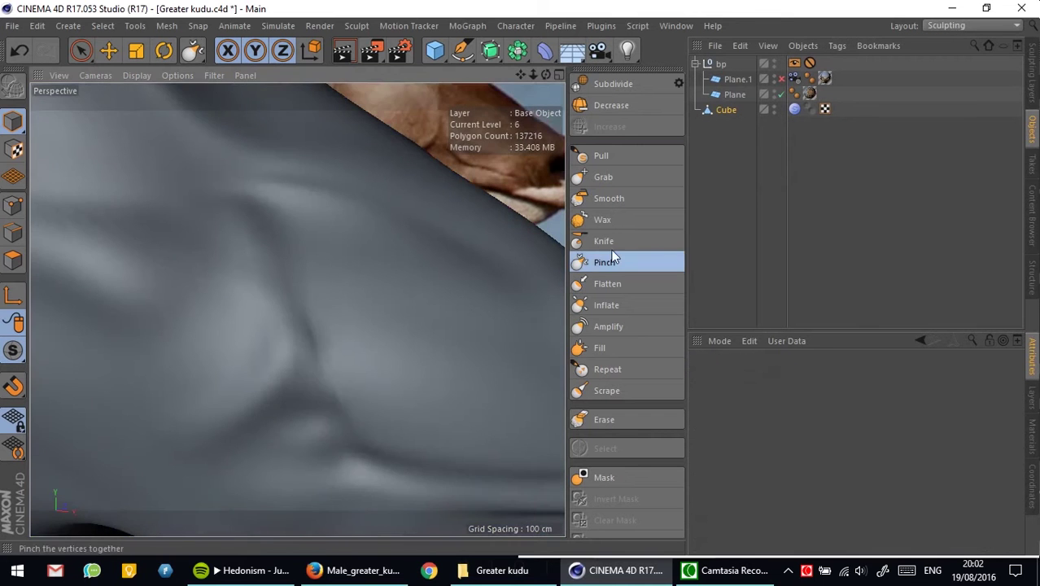
{"action": "left_click", "coordinate": [601, 155]}
{"action": "left_click", "coordinate": [608, 198]}
{"action": "left_click_drag", "start_coordinate": [316, 376], "coordinate": [278, 239], "text": "alt"}
Step: Inflate around the eye area and grab-reshape the crown of the head
{"action": "left_click", "coordinate": [606, 305]}
{"action": "scroll", "coordinate": [303, 306], "scroll_direction": "up", "scroll_amount": 3}
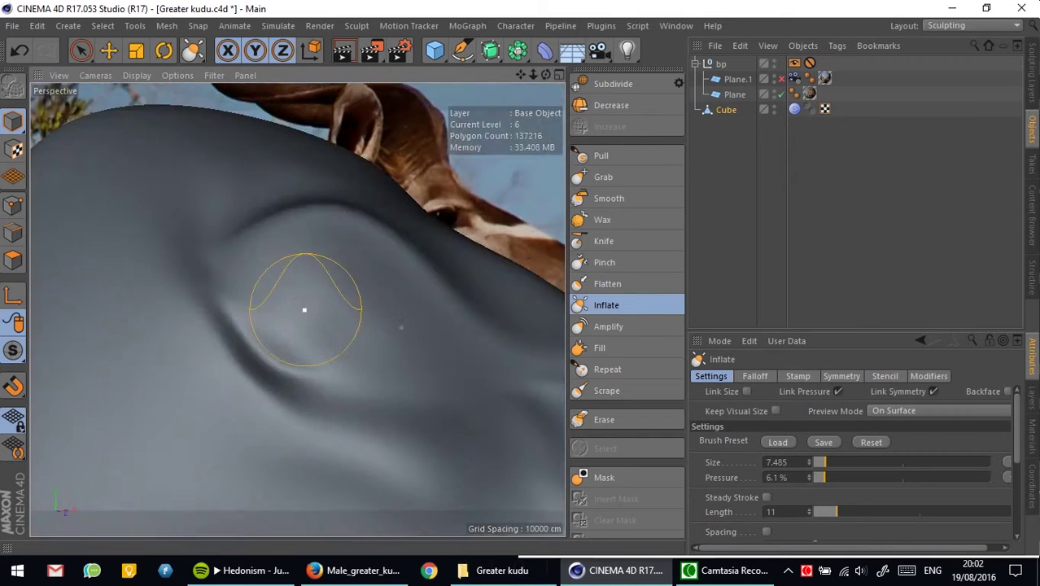
{"action": "middle_click_drag", "start_coordinate": [303, 306], "coordinate": [283, 318]}
{"action": "mouse_move", "coordinate": [283, 318]}
{"action": "left_mouse_down", "text": "alt"}
{"action": "mouse_move", "coordinate": [403, 420]}
{"action": "mouse_move", "coordinate": [376, 376]}
{"action": "mouse_move", "coordinate": [399, 297]}
{"action": "mouse_move", "coordinate": [257, 309]}
{"action": "mouse_move", "coordinate": [413, 371]}
{"action": "mouse_move", "coordinate": [404, 388]}
{"action": "left_mouse_up", "text": "alt"}
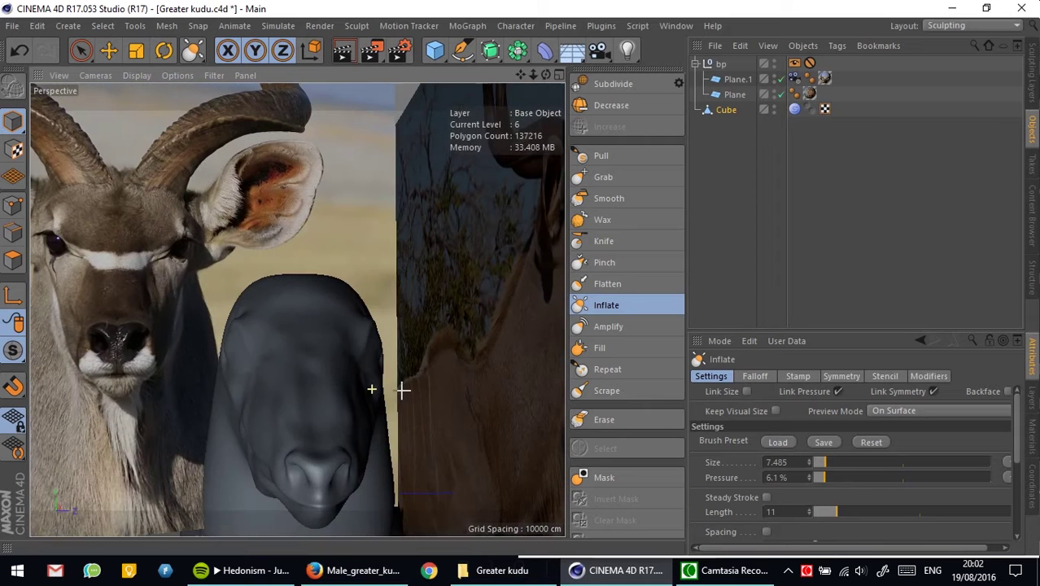
{"action": "left_click", "coordinate": [603, 176]}
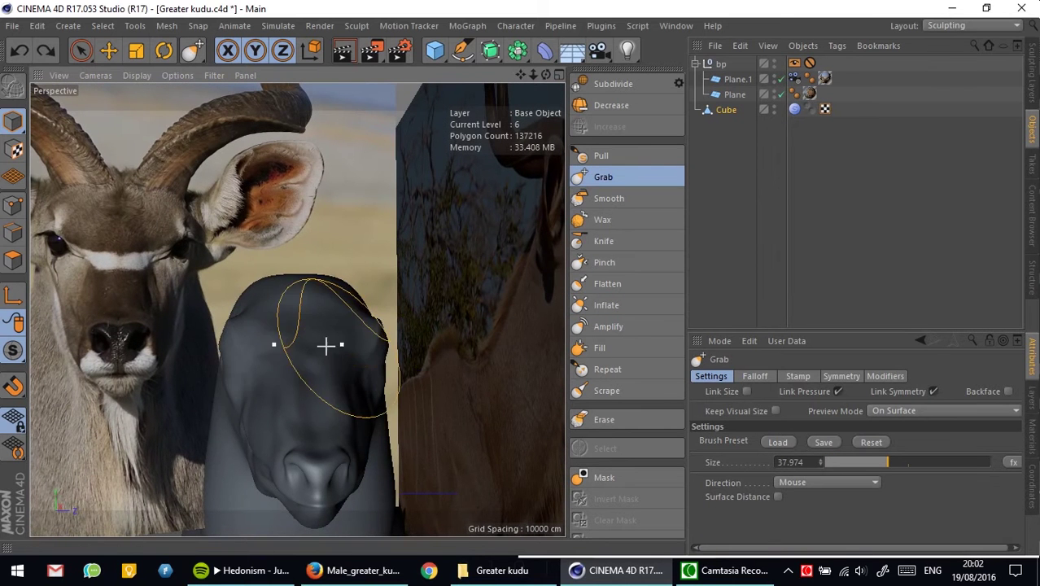
{"action": "mouse_move", "coordinate": [325, 346]}
{"action": "left_mouse_down", "text": "alt"}
{"action": "mouse_move", "coordinate": [402, 430]}
{"action": "mouse_move", "coordinate": [373, 378]}
{"action": "mouse_move", "coordinate": [370, 289]}
{"action": "left_mouse_up", "text": "alt"}
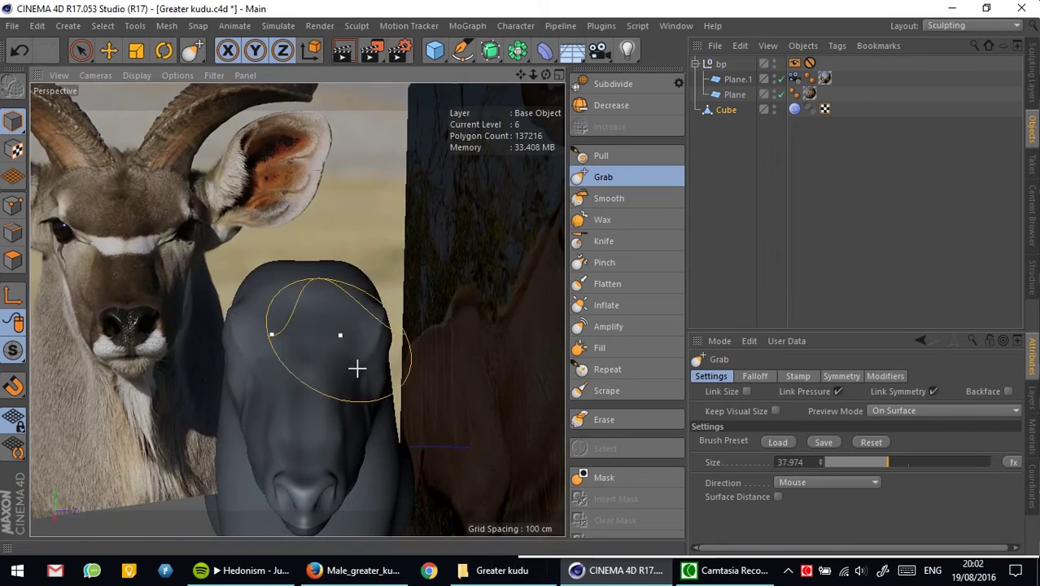
{"action": "mouse_move", "coordinate": [357, 368]}
{"action": "left_mouse_down", "text": "alt"}
{"action": "mouse_move", "coordinate": [316, 323]}
{"action": "mouse_move", "coordinate": [425, 365]}
{"action": "mouse_move", "coordinate": [398, 352]}
{"action": "left_mouse_up", "text": "alt"}
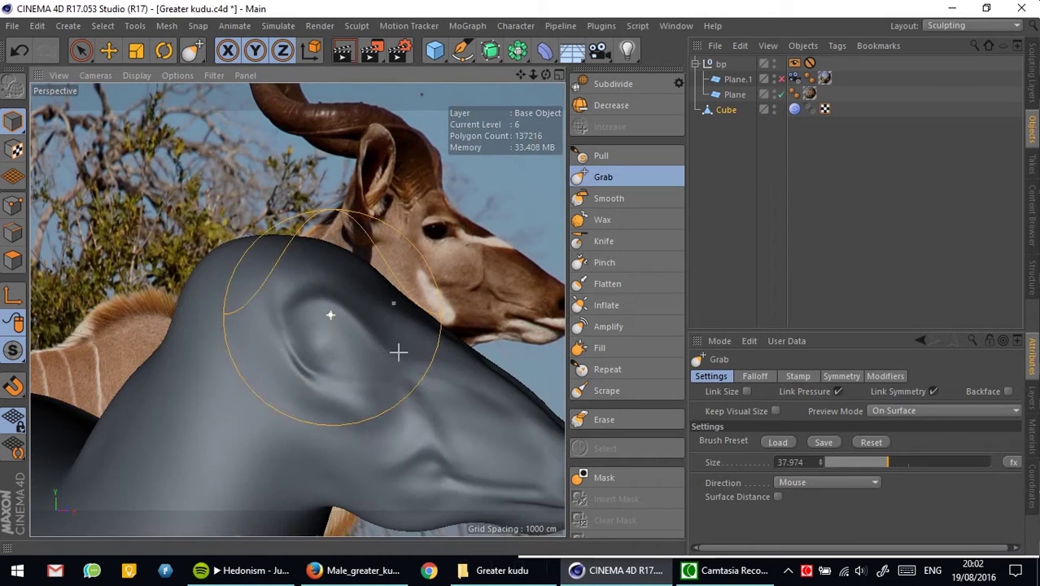
{"action": "mouse_move", "coordinate": [297, 367]}
{"action": "left_mouse_down", "text": "alt"}
{"action": "mouse_move", "coordinate": [384, 371]}
{"action": "mouse_move", "coordinate": [386, 332]}
{"action": "mouse_move", "coordinate": [315, 297]}
{"action": "mouse_move", "coordinate": [403, 372]}
{"action": "mouse_move", "coordinate": [306, 283]}
{"action": "mouse_move", "coordinate": [337, 344]}
{"action": "mouse_move", "coordinate": [409, 345]}
{"action": "mouse_move", "coordinate": [537, 277]}
{"action": "left_mouse_up", "text": "alt"}
{"action": "scroll", "coordinate": [353, 326], "scroll_direction": "up", "scroll_amount": 3}
Step: Pinch and smooth the eye socket, check it in Right and Front views, and select the reference Plane
{"action": "left_click", "coordinate": [604, 262]}
{"action": "left_click_drag", "start_coordinate": [488, 309], "coordinate": [292, 369], "text": "alt"}
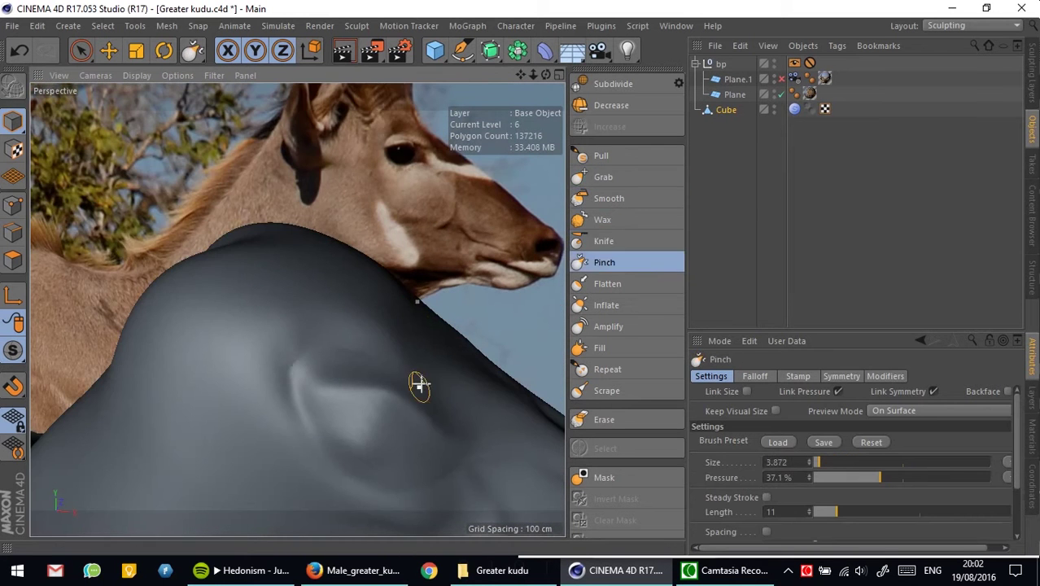
{"action": "key", "text": "shift"}
{"action": "mouse_move", "coordinate": [418, 384]}
{"action": "left_mouse_down", "text": "alt"}
{"action": "mouse_move", "coordinate": [348, 367]}
{"action": "mouse_move", "coordinate": [372, 278]}
{"action": "left_mouse_up", "text": "alt"}
{"action": "mouse_move", "coordinate": [323, 332]}
{"action": "left_mouse_down", "text": "alt"}
{"action": "mouse_move", "coordinate": [487, 359]}
{"action": "mouse_move", "coordinate": [355, 306]}
{"action": "left_mouse_up", "text": "alt"}
{"action": "key", "text": "F3"}
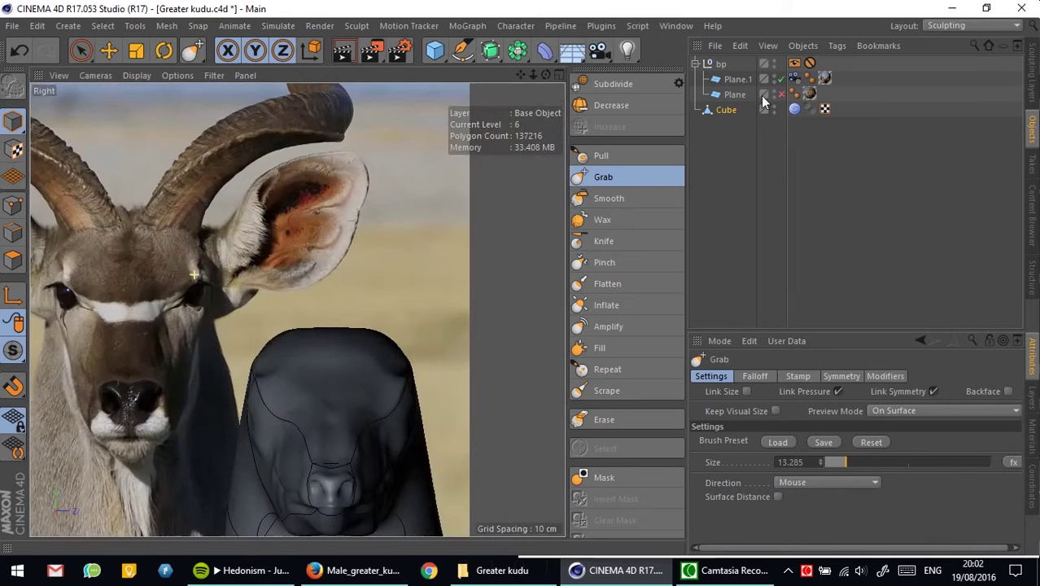
{"action": "key", "text": "F4"}
{"action": "left_click", "coordinate": [735, 95]}
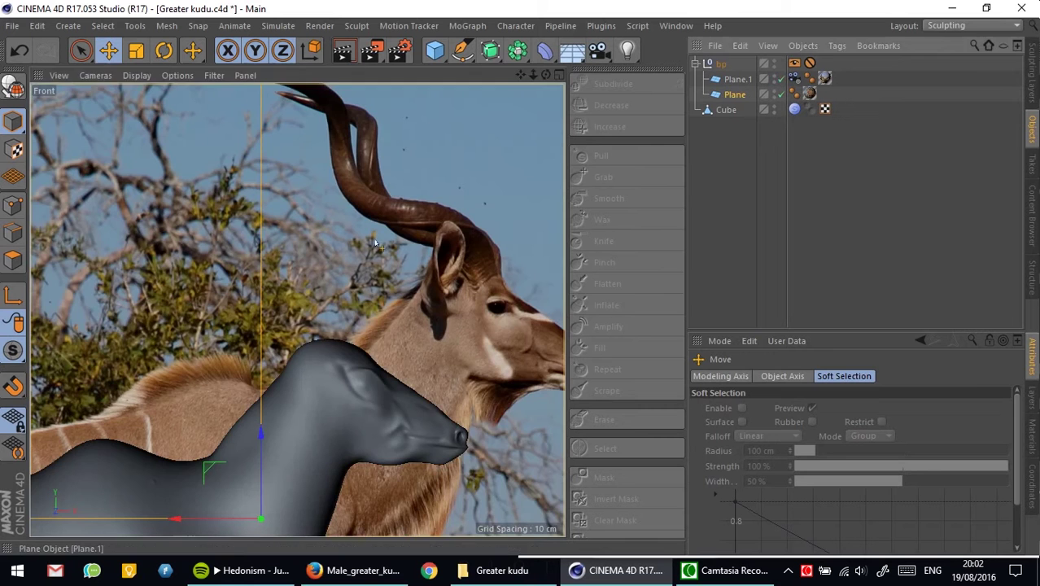
Step: Add a cube, shrink it to roughly ear size and make it editable
{"action": "scroll", "coordinate": [375, 243], "scroll_direction": "up", "scroll_amount": 5}
{"action": "left_click", "coordinate": [432, 53]}
{"action": "left_click", "coordinate": [574, 70]}
{"action": "key", "text": "t"}
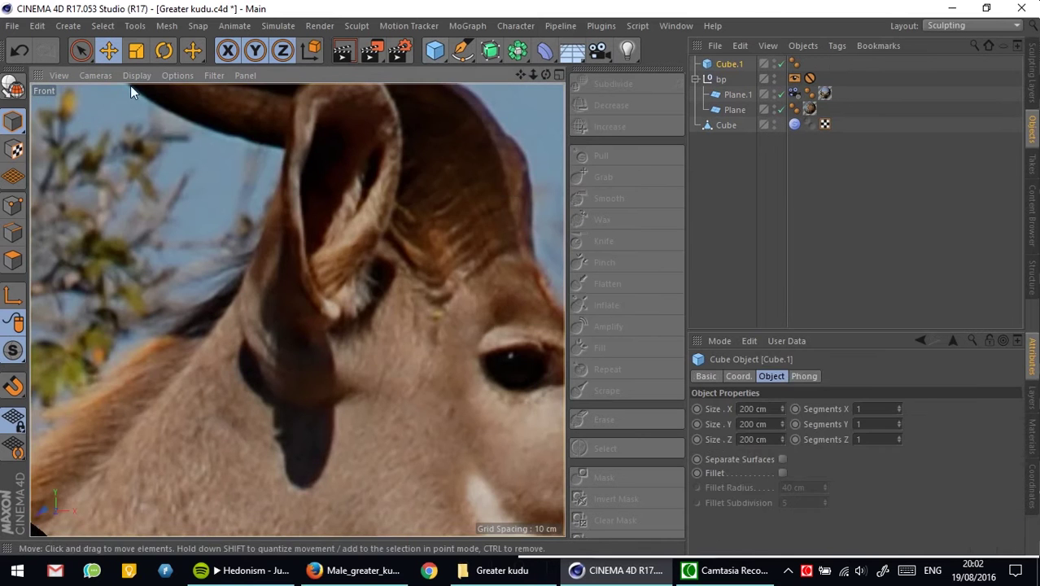
{"action": "scroll", "coordinate": [374, 268], "scroll_direction": "down", "scroll_amount": 5}
{"action": "scroll", "coordinate": [340, 264], "scroll_direction": "up", "scroll_amount": 3}
{"action": "scroll", "coordinate": [340, 265], "scroll_direction": "up", "scroll_amount": 3}
{"action": "mouse_move", "coordinate": [340, 265]}
{"action": "left_mouse_down"}
{"action": "mouse_move", "coordinate": [309, 264]}
{"action": "mouse_move", "coordinate": [307, 382]}
{"action": "left_mouse_up"}
{"action": "key", "text": "c"}
Step: In Point mode, scale the cube's bottom points inward to taper the ear
{"action": "key", "text": "e"}
{"action": "left_click", "coordinate": [14, 210]}
{"action": "scroll", "coordinate": [314, 382], "scroll_direction": "up", "scroll_amount": 3}
{"action": "key", "text": "t"}
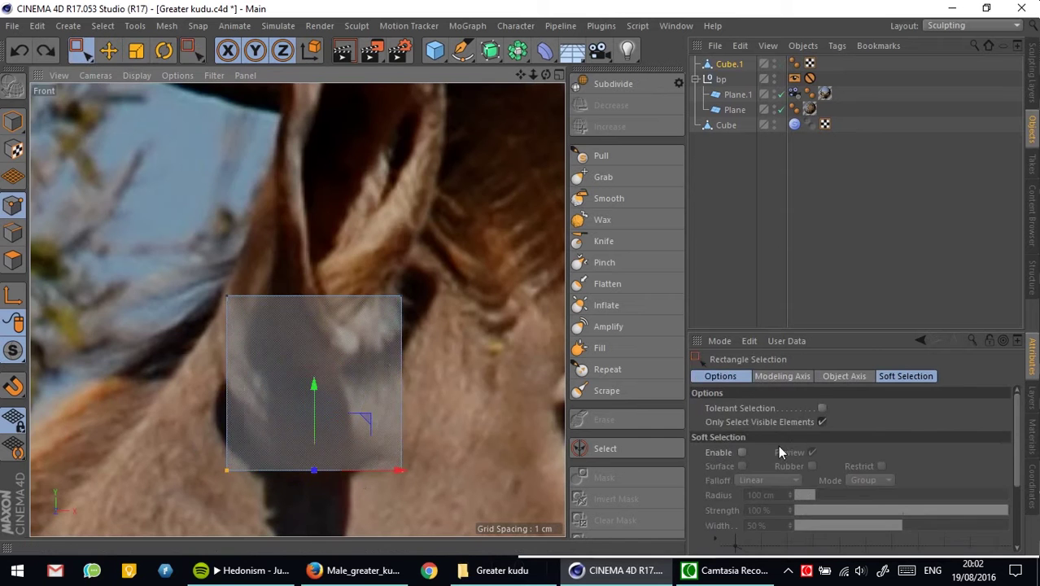
{"action": "left_click_drag", "start_coordinate": [391, 480], "coordinate": [318, 480]}
{"action": "scroll", "coordinate": [330, 282], "scroll_direction": "down", "scroll_amount": 2}
{"action": "key", "text": "0"}
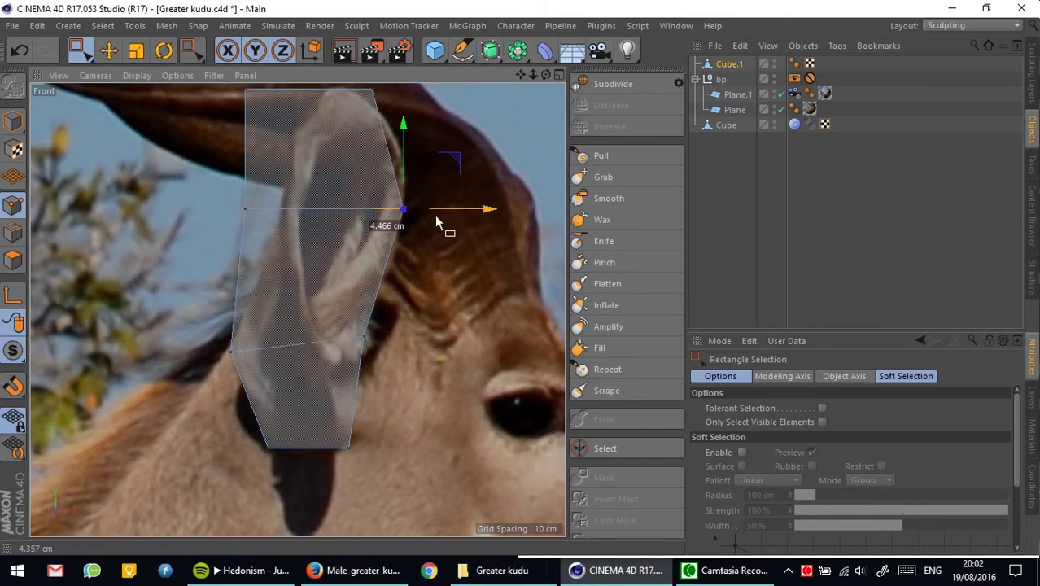
{"action": "scroll", "coordinate": [436, 222], "scroll_direction": "up", "scroll_amount": 2}
Step: Check the ear shape in the Right and Perspective views, then select Cube.1 in the side view
{"action": "middle_click", "coordinate": [274, 323]}
{"action": "middle_click", "coordinate": [249, 451]}
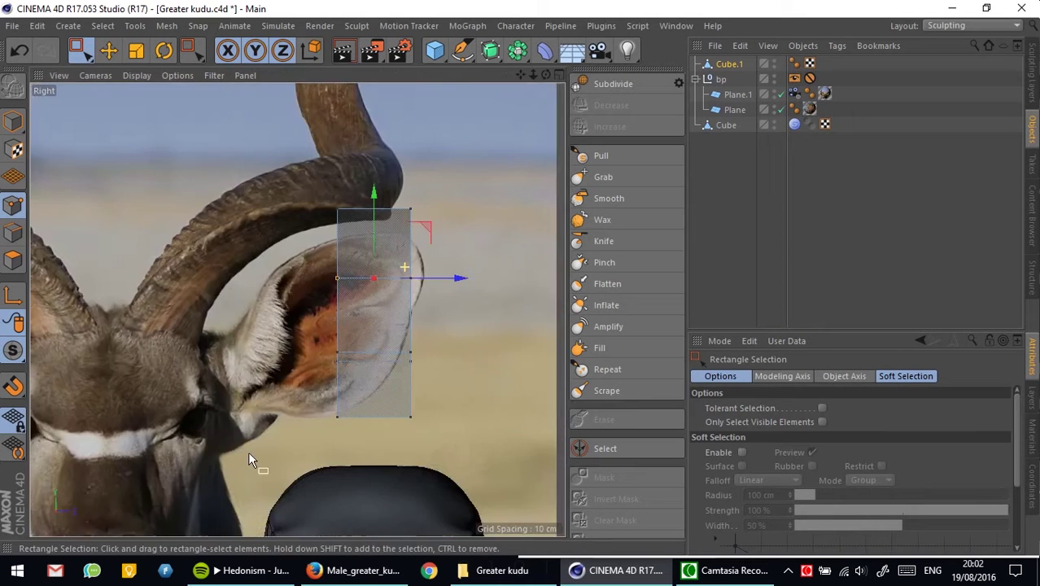
{"action": "scroll", "coordinate": [293, 461], "scroll_direction": "up", "scroll_amount": 2}
{"action": "scroll", "coordinate": [400, 390], "scroll_direction": "down", "scroll_amount": 2}
{"action": "scroll", "coordinate": [400, 391], "scroll_direction": "up", "scroll_amount": 2}
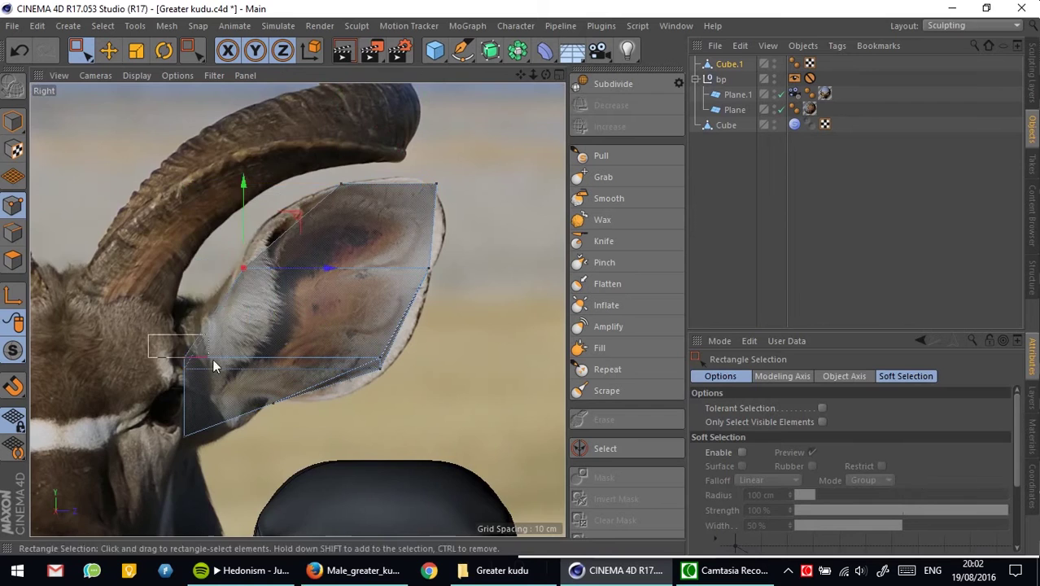
{"action": "middle_click", "coordinate": [214, 366]}
{"action": "middle_click", "coordinate": [162, 195]}
{"action": "left_click_drag", "start_coordinate": [496, 243], "coordinate": [195, 311], "text": "alt"}
{"action": "left_click", "coordinate": [735, 65]}
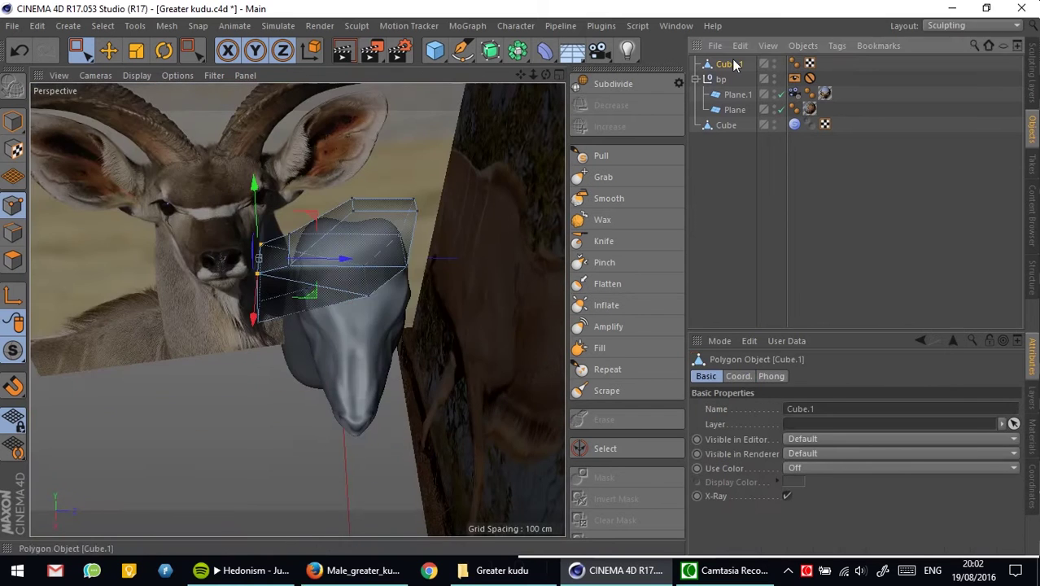
{"action": "key", "text": "F3"}
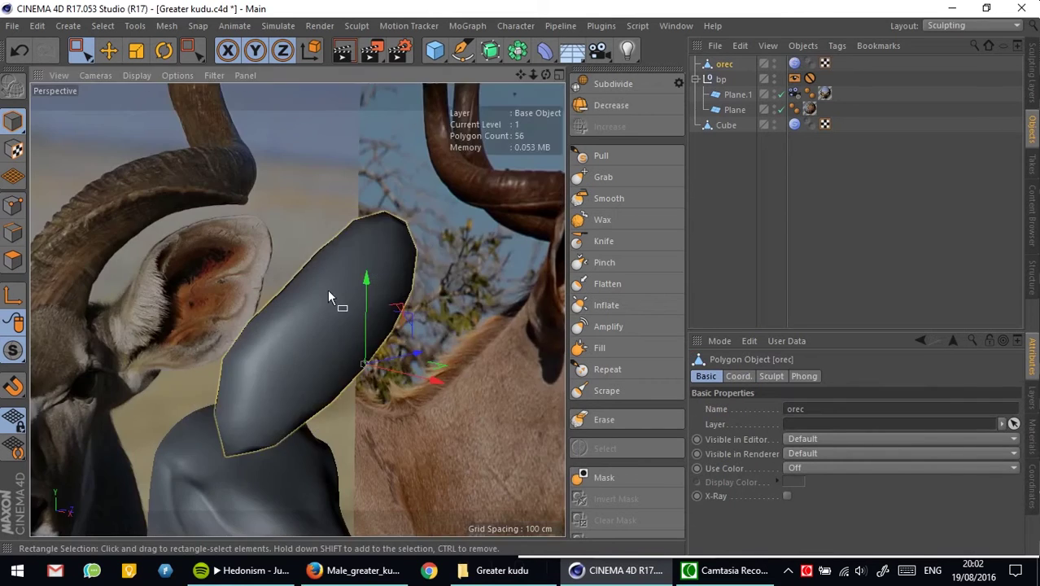
Step: Switch to the front view and set the display to show the ear's mesh cage
{"action": "key", "text": "F5"}
{"action": "key", "text": "F4"}
{"action": "left_click", "coordinate": [177, 75]}
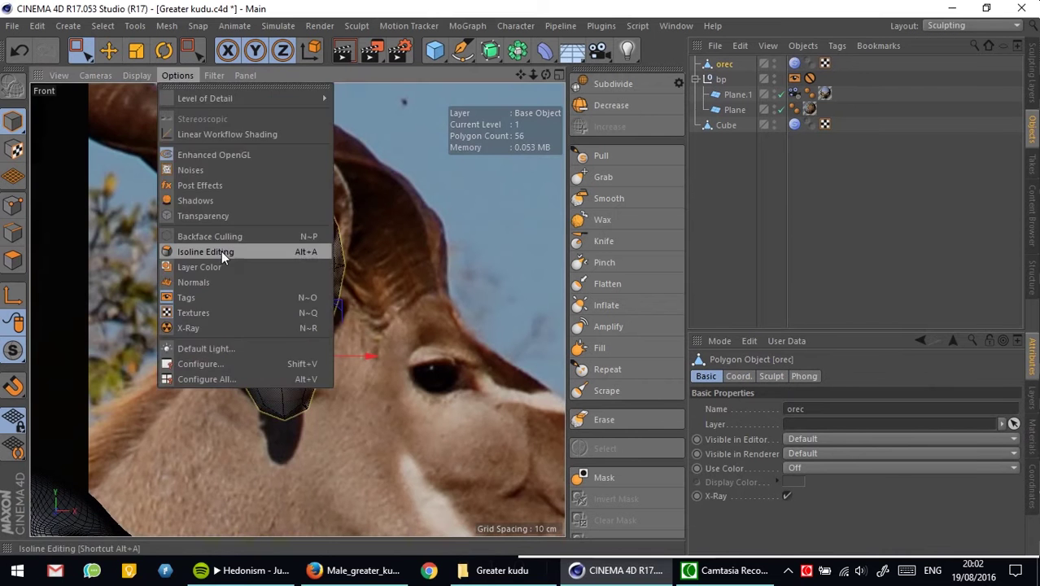
{"action": "left_click", "coordinate": [136, 75]}
{"action": "left_click", "coordinate": [167, 172]}
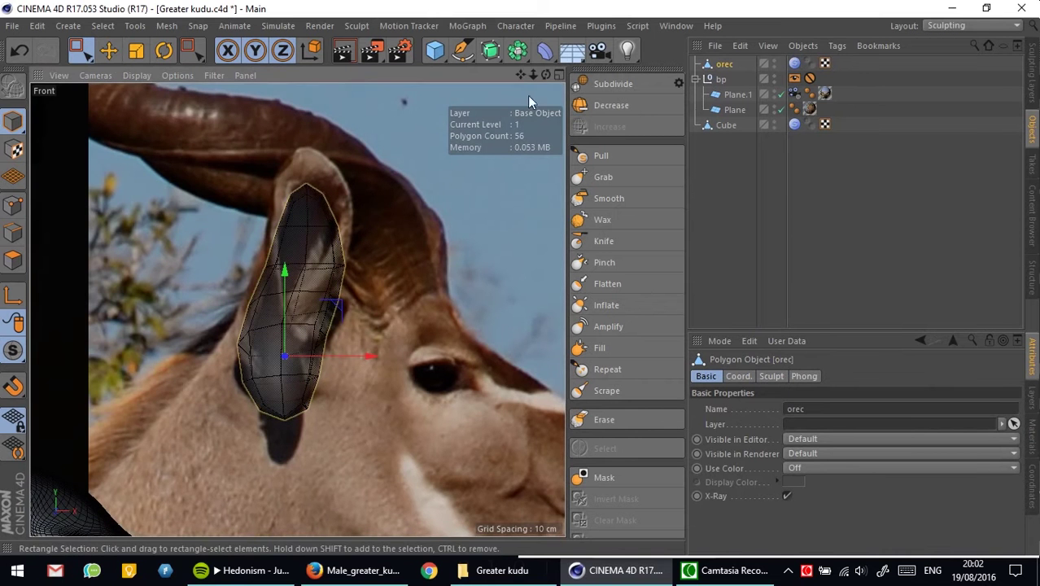
{"action": "key", "text": "F3"}
Step: Select the orec ear and subdivide it to level 4 (3584 polygons)
{"action": "left_click", "coordinate": [603, 176]}
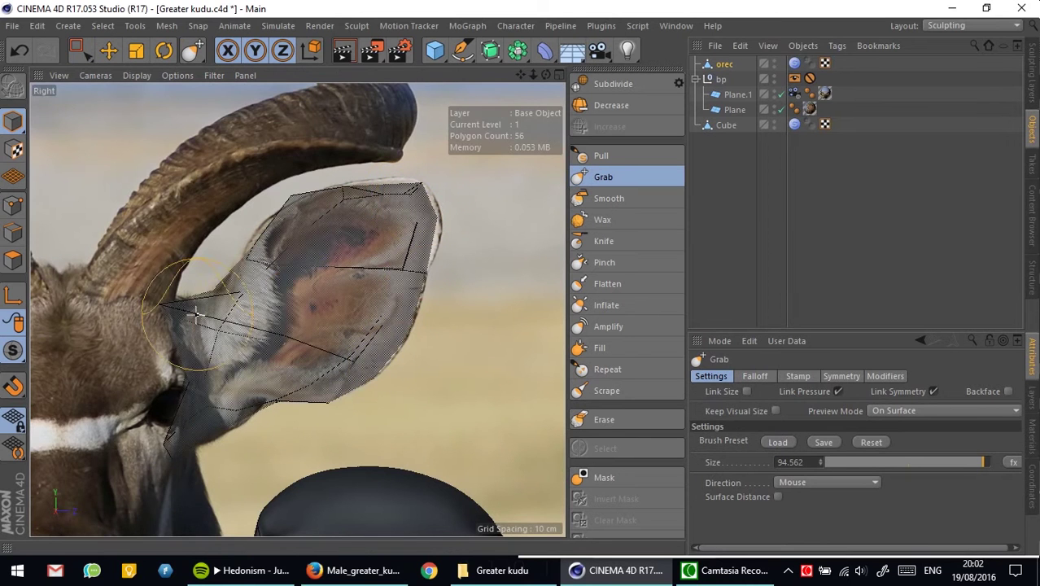
{"action": "key", "text": "F1"}
{"action": "left_click_drag", "start_coordinate": [196, 313], "coordinate": [386, 309], "text": "alt"}
{"action": "left_click", "coordinate": [725, 64]}
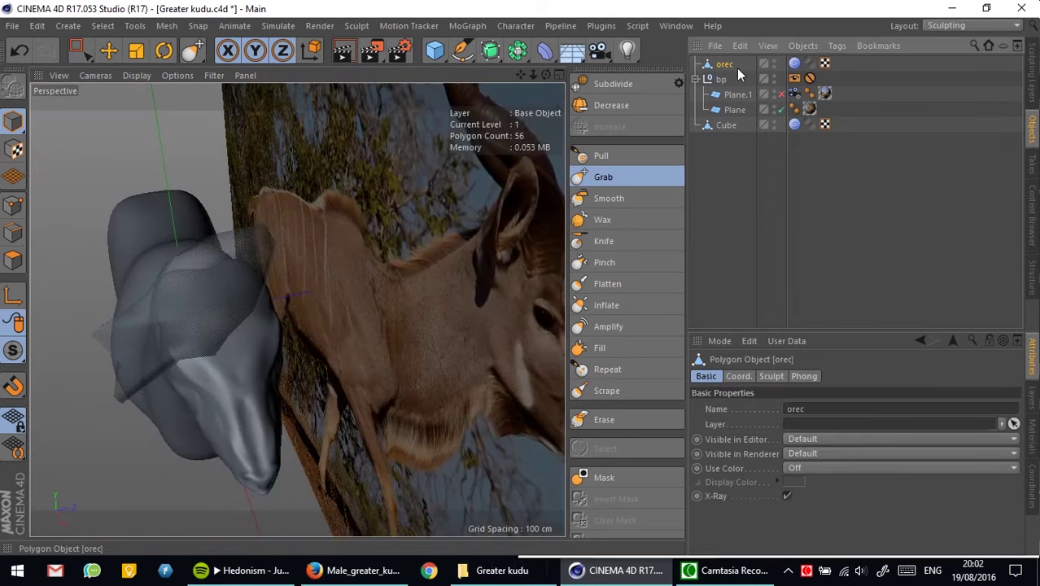
{"action": "left_click", "coordinate": [613, 84]}
{"action": "left_click", "coordinate": [612, 84]}
Step: Sculpt the ear into a broad, cupped, pointed shape with the Grab brush
{"action": "mouse_move", "coordinate": [325, 263]}
{"action": "left_mouse_down", "text": "alt"}
{"action": "mouse_move", "coordinate": [204, 163]}
{"action": "mouse_move", "coordinate": [184, 106]}
{"action": "left_mouse_up", "text": "alt"}
{"action": "key", "text": "e"}
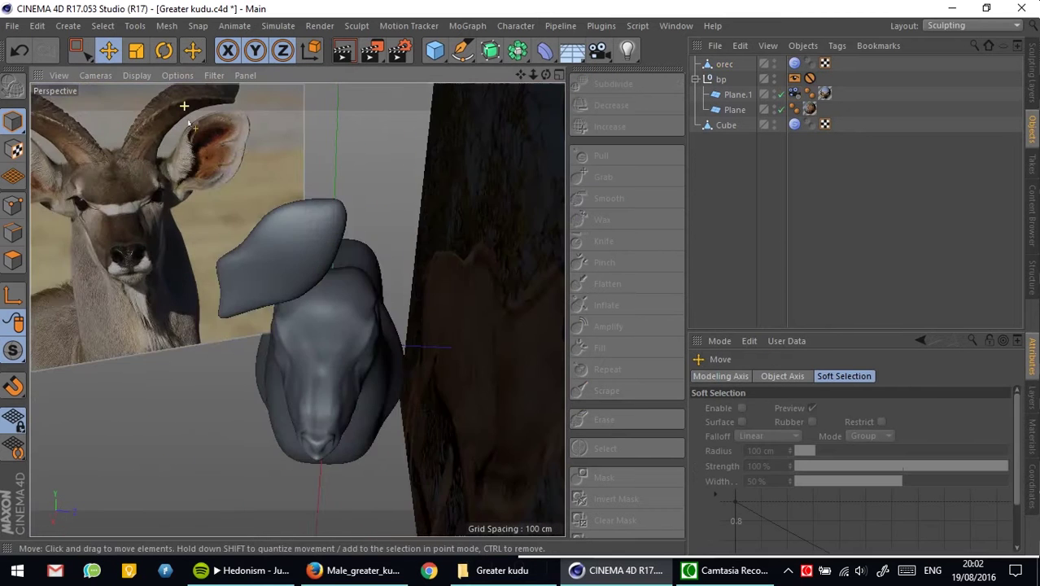
{"action": "scroll", "coordinate": [184, 105], "scroll_direction": "up", "scroll_amount": 3}
{"action": "left_click", "coordinate": [602, 177]}
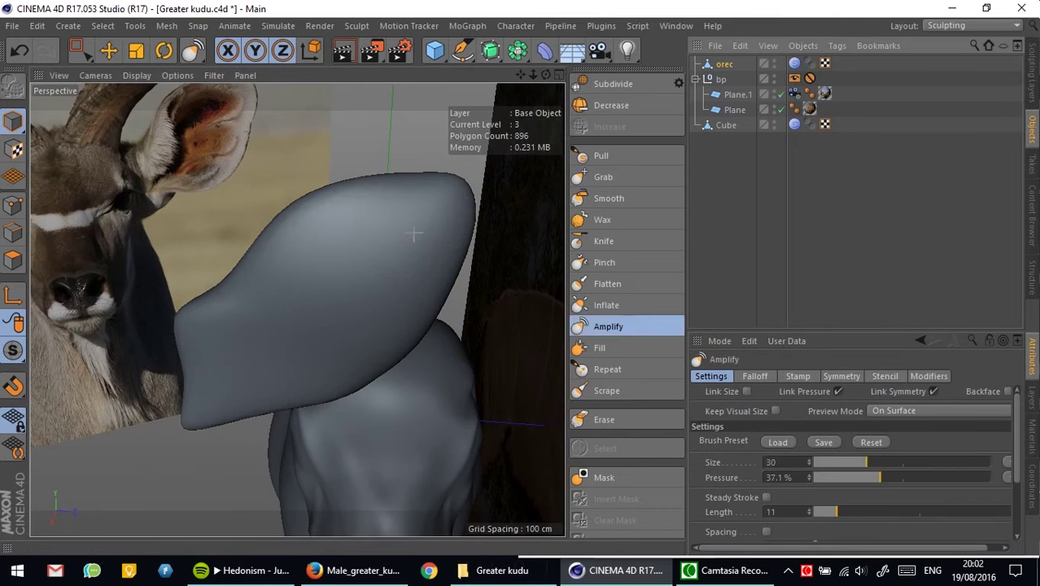
{"action": "mouse_move", "coordinate": [391, 304]}
{"action": "left_mouse_down", "text": "alt"}
{"action": "mouse_move", "coordinate": [367, 297]}
{"action": "mouse_move", "coordinate": [411, 231]}
{"action": "left_mouse_up", "text": "alt"}
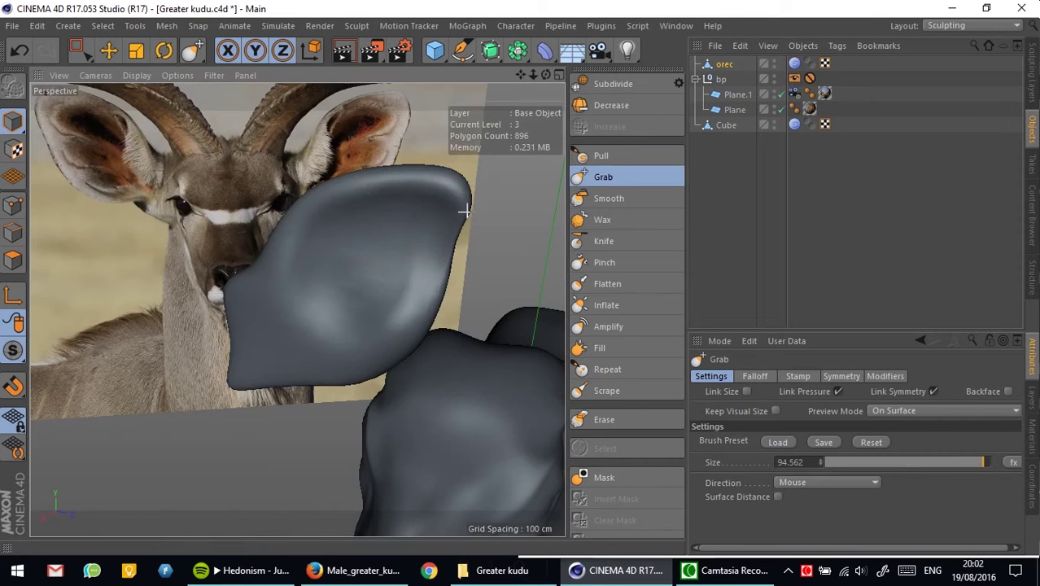
{"action": "mouse_move", "coordinate": [379, 181]}
{"action": "left_mouse_down", "text": "alt"}
{"action": "mouse_move", "coordinate": [466, 242]}
{"action": "mouse_move", "coordinate": [371, 378]}
{"action": "mouse_move", "coordinate": [325, 302]}
{"action": "mouse_move", "coordinate": [320, 322]}
{"action": "left_mouse_up", "text": "alt"}
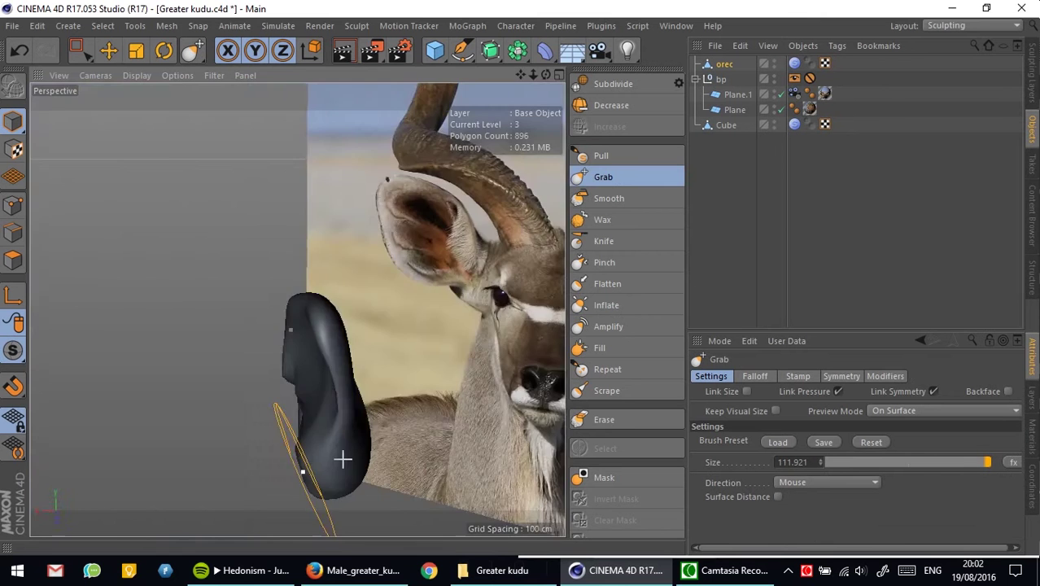
{"action": "mouse_move", "coordinate": [342, 460]}
{"action": "left_mouse_down", "text": "alt"}
{"action": "mouse_move", "coordinate": [336, 468]}
{"action": "mouse_move", "coordinate": [410, 304]}
{"action": "mouse_move", "coordinate": [356, 283]}
{"action": "mouse_move", "coordinate": [231, 277]}
{"action": "mouse_move", "coordinate": [286, 262]}
{"action": "mouse_move", "coordinate": [337, 283]}
{"action": "mouse_move", "coordinate": [474, 209]}
{"action": "left_mouse_up", "text": "alt"}
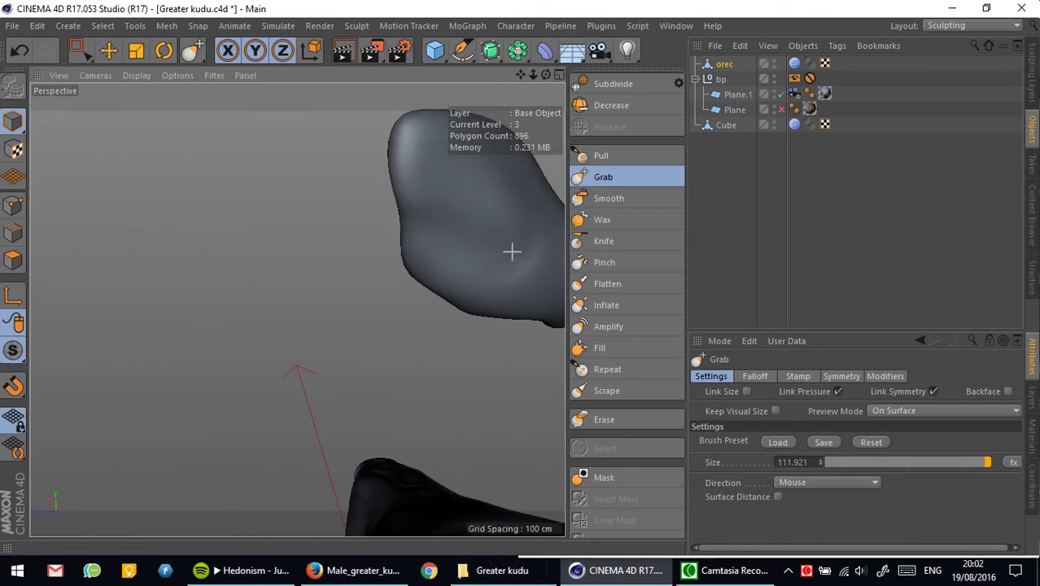
{"action": "mouse_move", "coordinate": [511, 252]}
{"action": "left_mouse_down", "text": "alt"}
{"action": "mouse_move", "coordinate": [417, 250]}
{"action": "mouse_move", "coordinate": [349, 350]}
{"action": "mouse_move", "coordinate": [260, 285]}
{"action": "left_mouse_up", "text": "alt"}
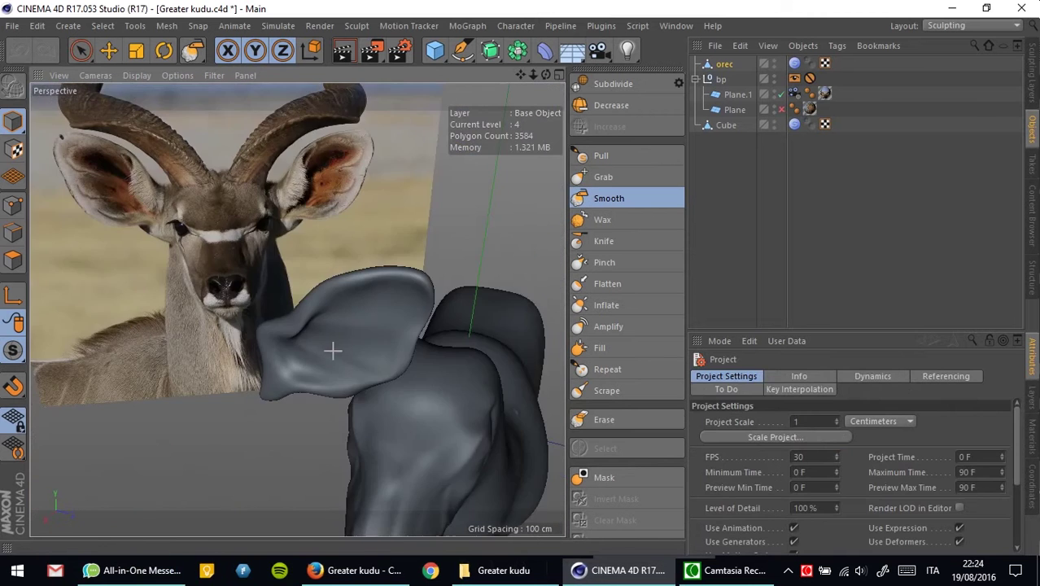
{"action": "mouse_move", "coordinate": [332, 348]}
{"action": "left_mouse_down", "text": "alt"}
{"action": "mouse_move", "coordinate": [390, 325]}
{"action": "mouse_move", "coordinate": [368, 380]}
{"action": "mouse_move", "coordinate": [495, 327]}
{"action": "mouse_move", "coordinate": [471, 288]}
{"action": "mouse_move", "coordinate": [486, 279]}
{"action": "mouse_move", "coordinate": [427, 344]}
{"action": "mouse_move", "coordinate": [450, 339]}
{"action": "mouse_move", "coordinate": [371, 336]}
{"action": "mouse_move", "coordinate": [387, 334]}
{"action": "left_mouse_up", "text": "alt"}
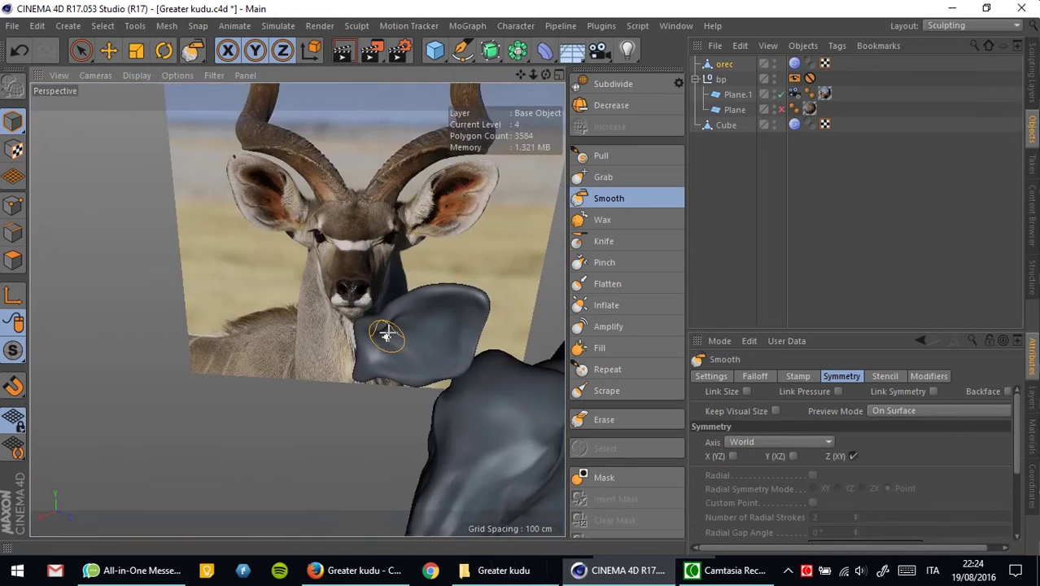
Step: Frame the ear close up, face-on against the kudu reference photo
{"action": "left_click_drag", "start_coordinate": [472, 355], "coordinate": [429, 309], "text": "alt"}
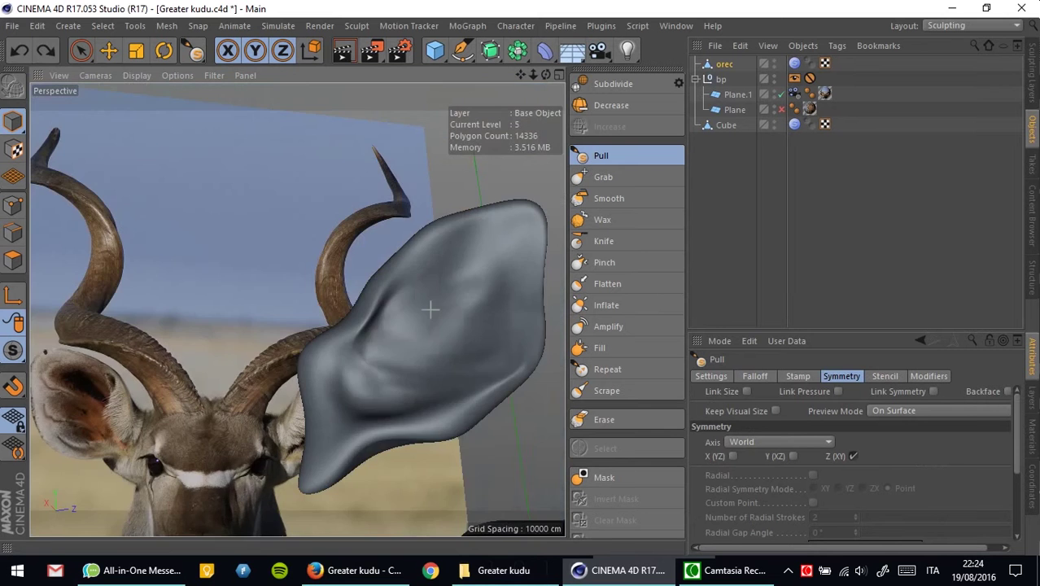
{"action": "left_click_drag", "start_coordinate": [408, 416], "coordinate": [368, 349], "text": "alt"}
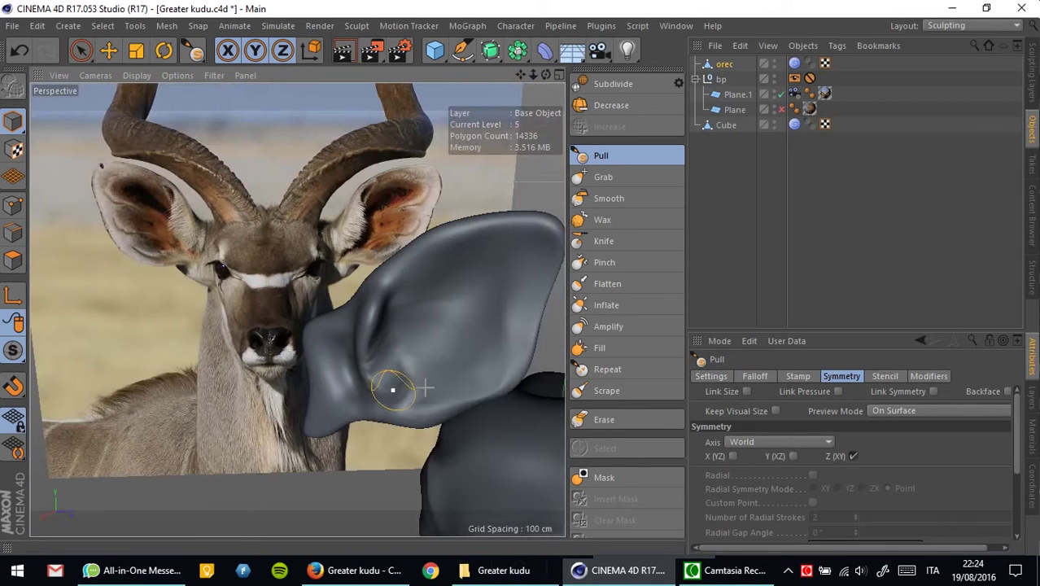
{"action": "mouse_move", "coordinate": [426, 389]}
{"action": "left_mouse_down", "text": "alt"}
{"action": "mouse_move", "coordinate": [441, 239]}
{"action": "mouse_move", "coordinate": [372, 300]}
{"action": "left_mouse_up", "text": "alt"}
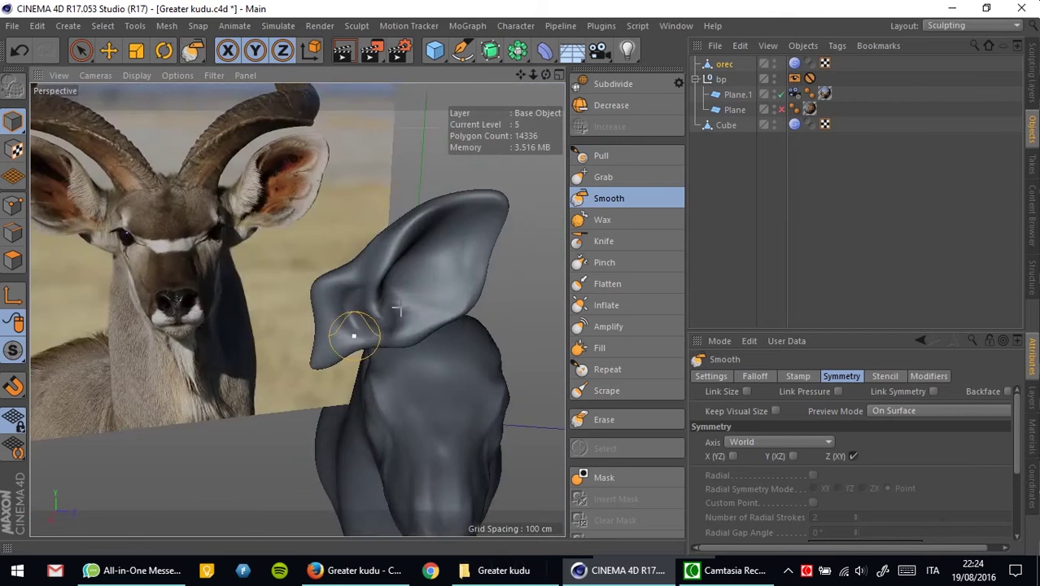
{"action": "right_click_drag", "start_coordinate": [354, 335], "coordinate": [397, 298], "text": "alt"}
{"action": "mouse_move", "coordinate": [375, 368]}
{"action": "left_mouse_down", "text": "alt"}
{"action": "mouse_move", "coordinate": [461, 301]}
{"action": "mouse_move", "coordinate": [341, 346]}
{"action": "mouse_move", "coordinate": [386, 362]}
{"action": "mouse_move", "coordinate": [456, 309]}
{"action": "left_mouse_up", "text": "alt"}
{"action": "left_click_drag", "start_coordinate": [351, 402], "coordinate": [488, 325], "text": "alt"}
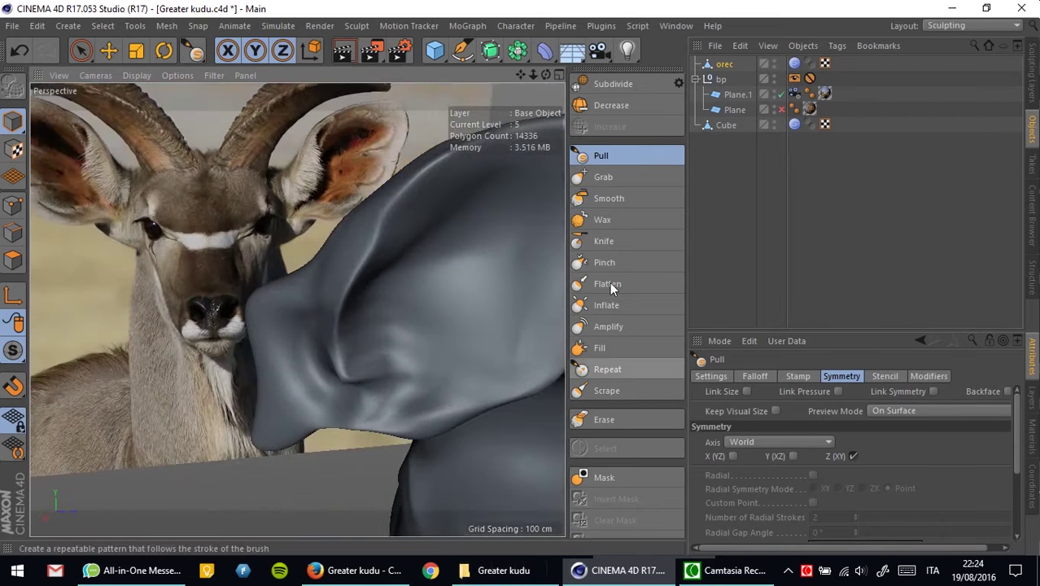
{"action": "left_click_drag", "start_coordinate": [367, 384], "coordinate": [614, 262], "text": "alt"}
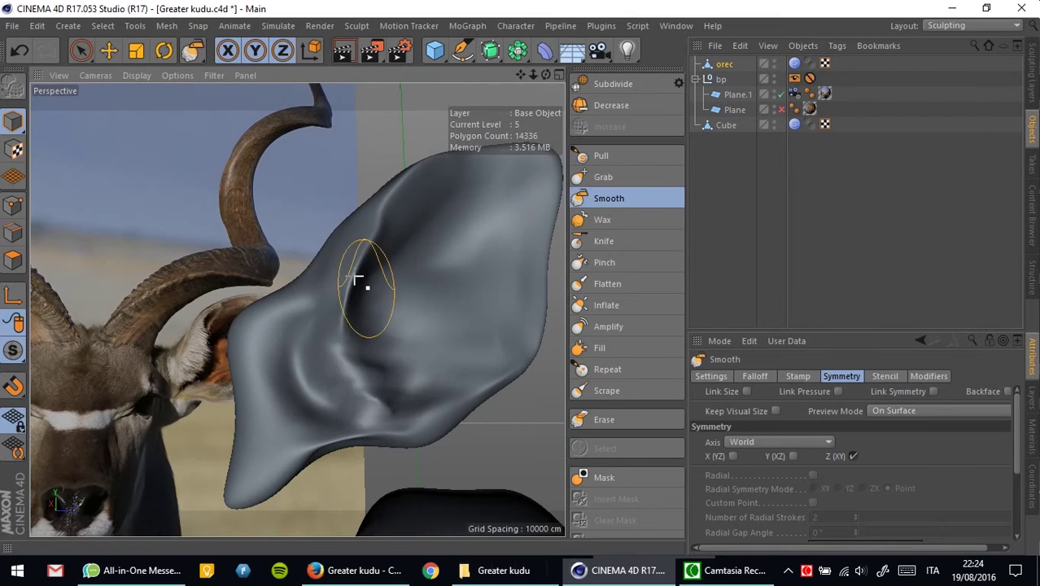
{"action": "mouse_move", "coordinate": [266, 360]}
{"action": "left_mouse_down", "text": "alt"}
{"action": "mouse_move", "coordinate": [371, 446]}
{"action": "mouse_move", "coordinate": [334, 323]}
{"action": "left_mouse_up", "text": "alt"}
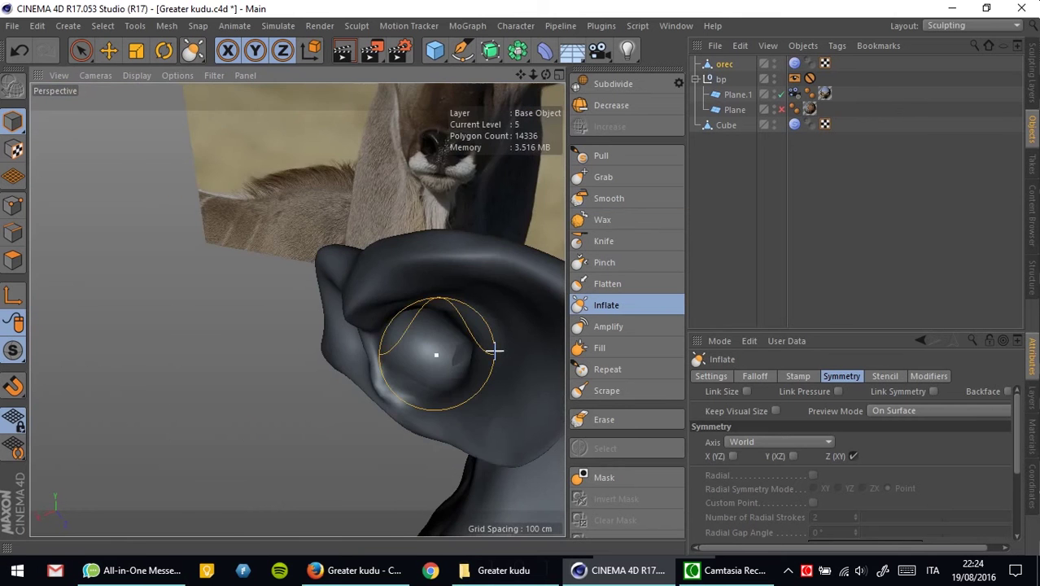
{"action": "left_click_drag", "start_coordinate": [384, 375], "coordinate": [489, 342], "text": "alt"}
Step: Grab and smooth the level-5 ear (14336 polygons), deepening its hollow and rounding the rim
{"action": "left_click", "coordinate": [603, 177]}
{"action": "mouse_move", "coordinate": [417, 309]}
{"action": "left_mouse_down", "text": "alt"}
{"action": "mouse_move", "coordinate": [430, 274]}
{"action": "mouse_move", "coordinate": [499, 387]}
{"action": "mouse_move", "coordinate": [343, 360]}
{"action": "mouse_move", "coordinate": [441, 307]}
{"action": "mouse_move", "coordinate": [152, 246]}
{"action": "mouse_move", "coordinate": [337, 379]}
{"action": "mouse_move", "coordinate": [308, 390]}
{"action": "mouse_move", "coordinate": [339, 427]}
{"action": "mouse_move", "coordinate": [254, 431]}
{"action": "left_mouse_up", "text": "alt"}
{"action": "key", "text": "shift"}
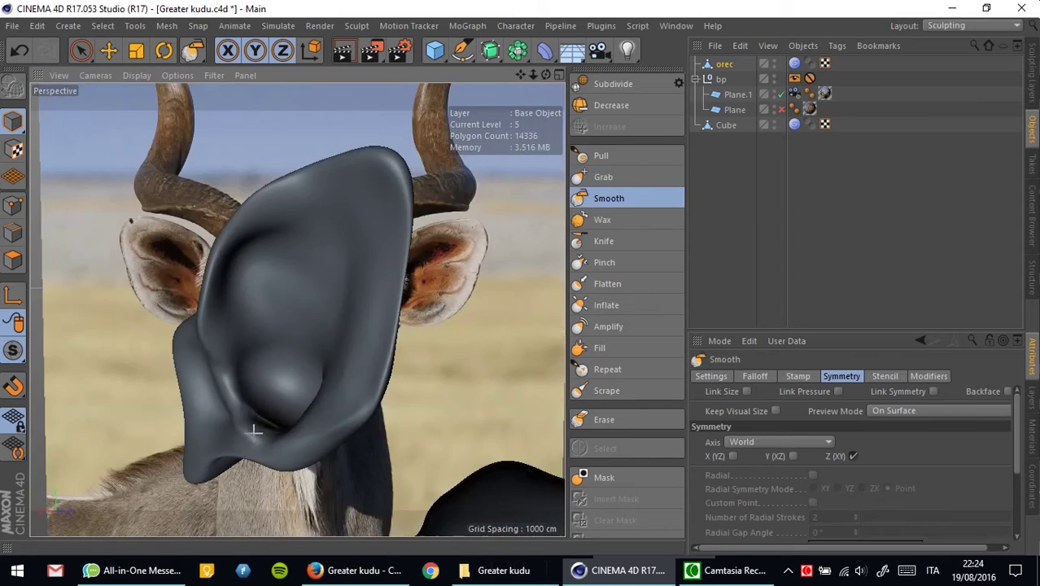
{"action": "mouse_move", "coordinate": [216, 354]}
{"action": "left_mouse_down", "text": "alt"}
{"action": "mouse_move", "coordinate": [241, 349]}
{"action": "mouse_move", "coordinate": [366, 380]}
{"action": "mouse_move", "coordinate": [263, 320]}
{"action": "left_mouse_up", "text": "alt"}
{"action": "mouse_move", "coordinate": [189, 332]}
{"action": "left_mouse_down", "text": "alt"}
{"action": "mouse_move", "coordinate": [245, 326]}
{"action": "mouse_move", "coordinate": [297, 367]}
{"action": "mouse_move", "coordinate": [302, 406]}
{"action": "mouse_move", "coordinate": [313, 353]}
{"action": "mouse_move", "coordinate": [239, 248]}
{"action": "mouse_move", "coordinate": [223, 381]}
{"action": "mouse_move", "coordinate": [240, 402]}
{"action": "mouse_move", "coordinate": [493, 318]}
{"action": "mouse_move", "coordinate": [297, 359]}
{"action": "mouse_move", "coordinate": [606, 176]}
{"action": "left_mouse_up", "text": "alt"}
{"action": "key", "text": "shift"}
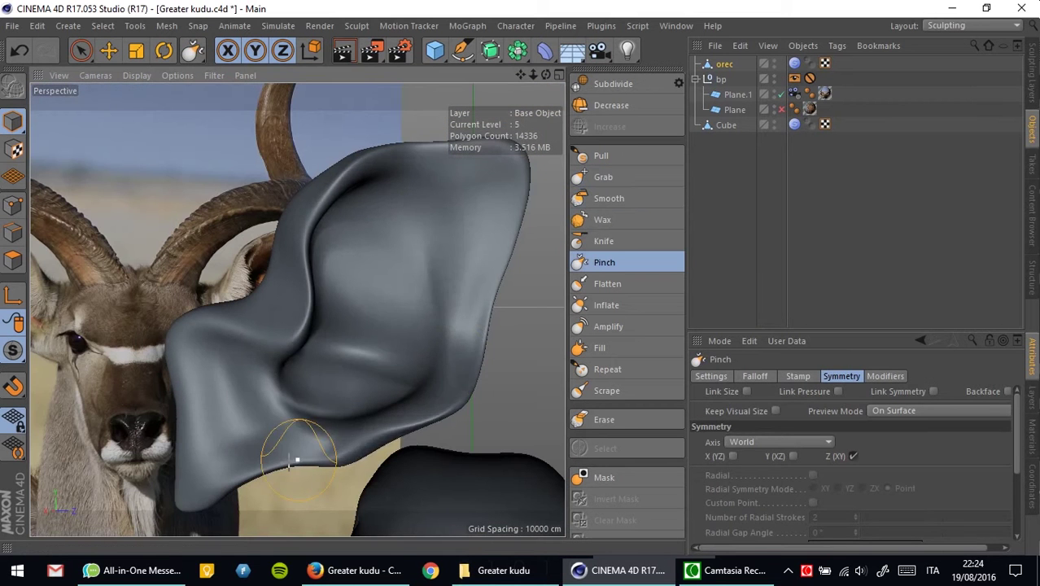
{"action": "left_click_drag", "start_coordinate": [297, 460], "coordinate": [611, 160], "text": "alt"}
{"action": "mouse_move", "coordinate": [301, 349]}
{"action": "left_mouse_down", "text": "alt"}
{"action": "mouse_move", "coordinate": [244, 309]}
{"action": "mouse_move", "coordinate": [328, 341]}
{"action": "mouse_move", "coordinate": [307, 390]}
{"action": "mouse_move", "coordinate": [336, 362]}
{"action": "mouse_move", "coordinate": [352, 398]}
{"action": "mouse_move", "coordinate": [344, 406]}
{"action": "mouse_move", "coordinate": [482, 361]}
{"action": "mouse_move", "coordinate": [464, 372]}
{"action": "mouse_move", "coordinate": [360, 233]}
{"action": "mouse_move", "coordinate": [378, 289]}
{"action": "left_mouse_up", "text": "alt"}
{"action": "left_click_drag", "start_coordinate": [327, 323], "coordinate": [597, 228], "text": "alt"}
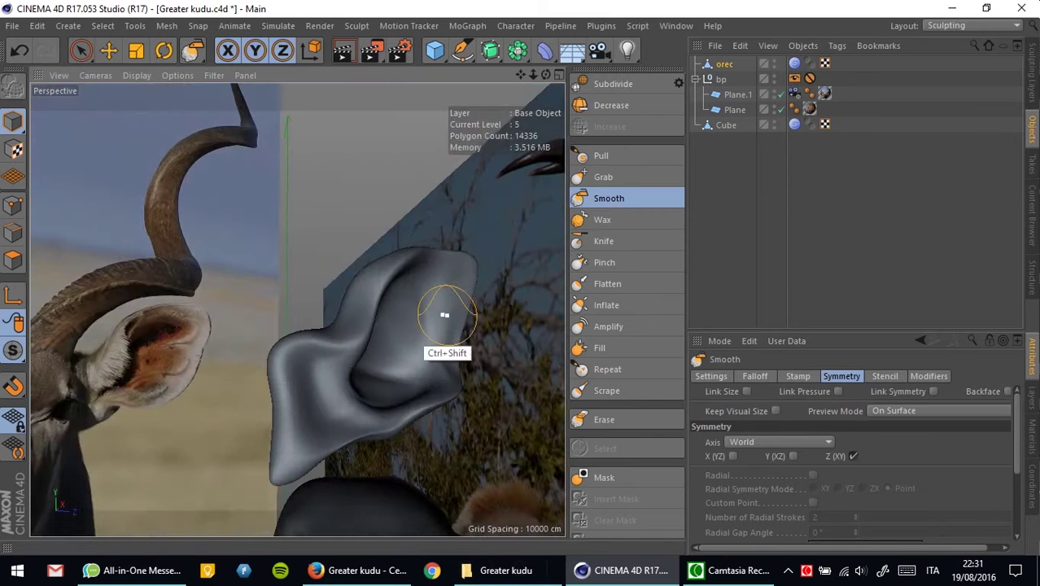
{"action": "left_click_drag", "start_coordinate": [444, 314], "coordinate": [407, 252], "text": "alt"}
Step: Move the ear onto the head, checking its placement in the top and right views
{"action": "key", "text": "e"}
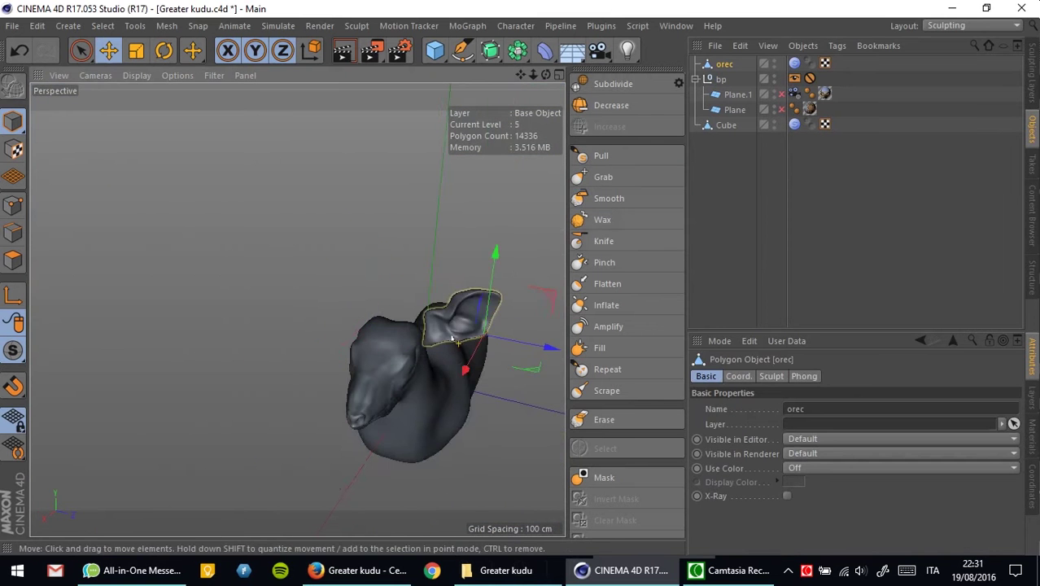
{"action": "key", "text": "F2"}
{"action": "key", "text": "F5"}
{"action": "key", "text": "F3"}
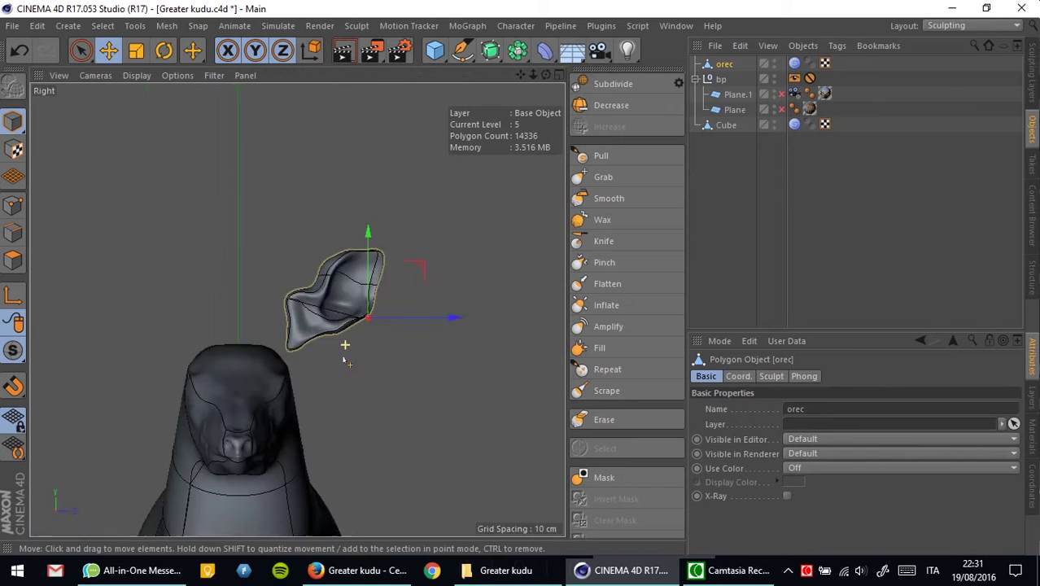
{"action": "left_click", "coordinate": [726, 125]}
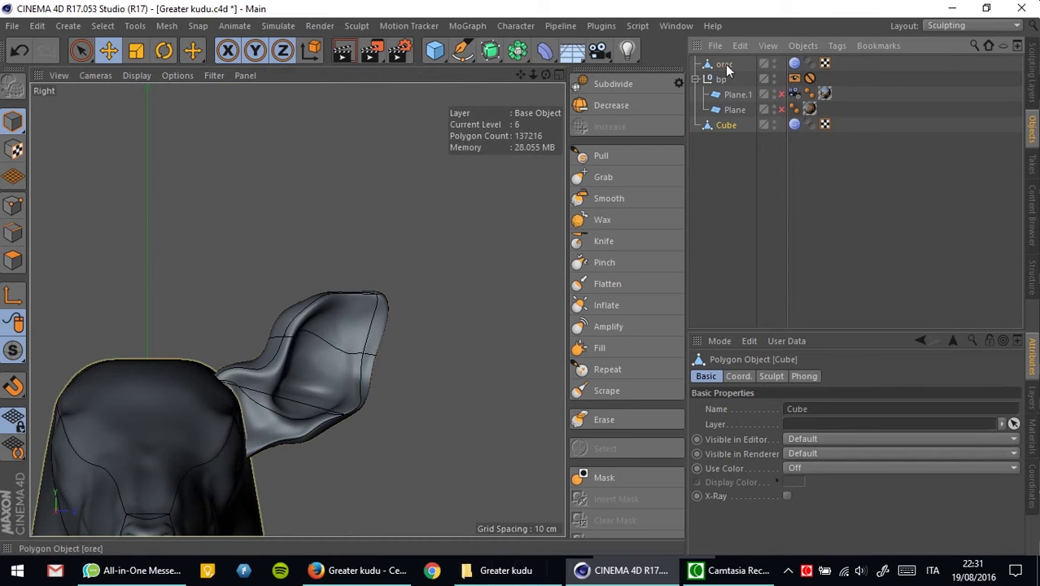
{"action": "key", "text": "F1"}
{"action": "left_click_drag", "start_coordinate": [391, 342], "coordinate": [423, 309], "text": "alt"}
{"action": "scroll", "coordinate": [440, 286], "scroll_direction": "up", "scroll_amount": 5}
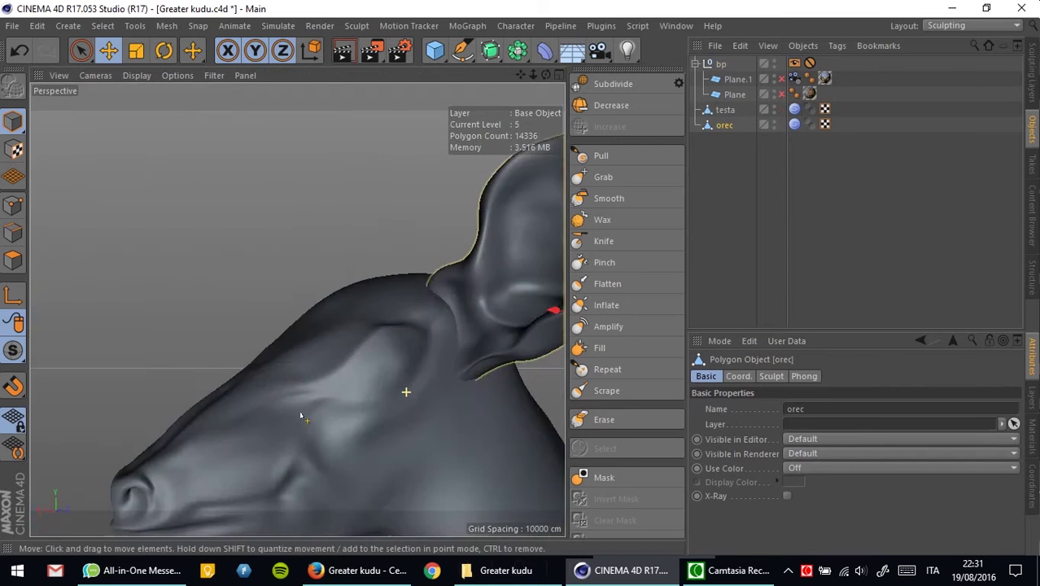
{"action": "scroll", "coordinate": [441, 286], "scroll_direction": "up", "scroll_amount": 3}
{"action": "left_click", "coordinate": [603, 177]}
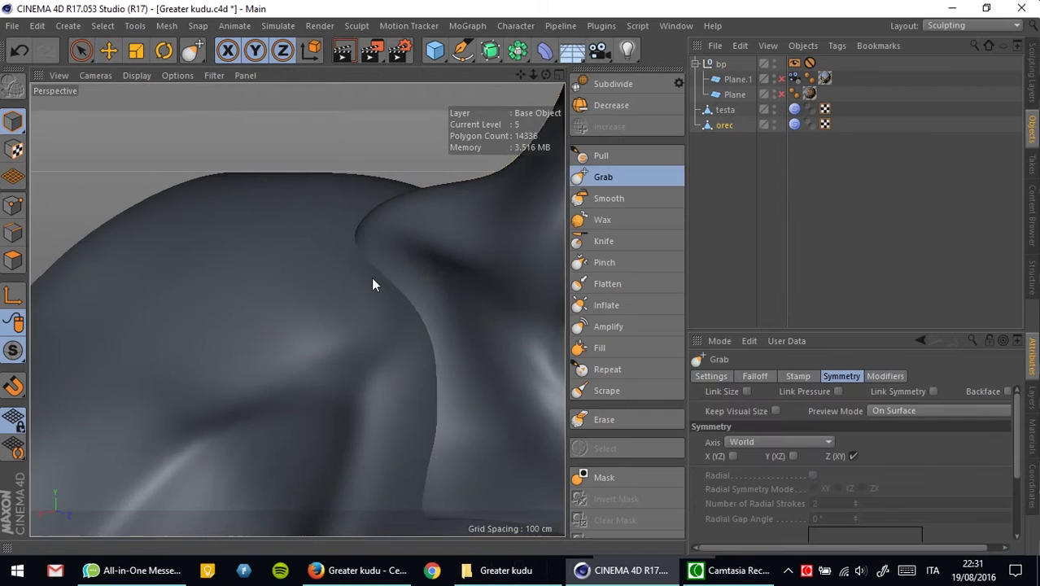
{"action": "mouse_move", "coordinate": [372, 282]}
{"action": "left_mouse_down", "text": "alt"}
{"action": "mouse_move", "coordinate": [389, 343]}
{"action": "mouse_move", "coordinate": [483, 322]}
{"action": "left_mouse_up", "text": "alt"}
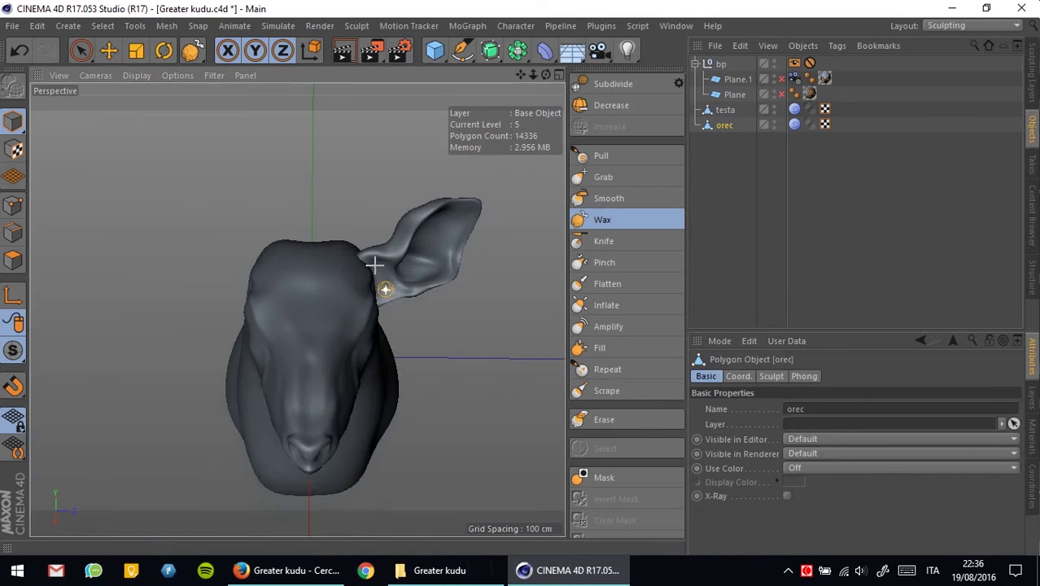
Step: Mirror the ear with an XY Symmetry and join it with the head in a Boole union
{"action": "left_click", "coordinate": [734, 64]}
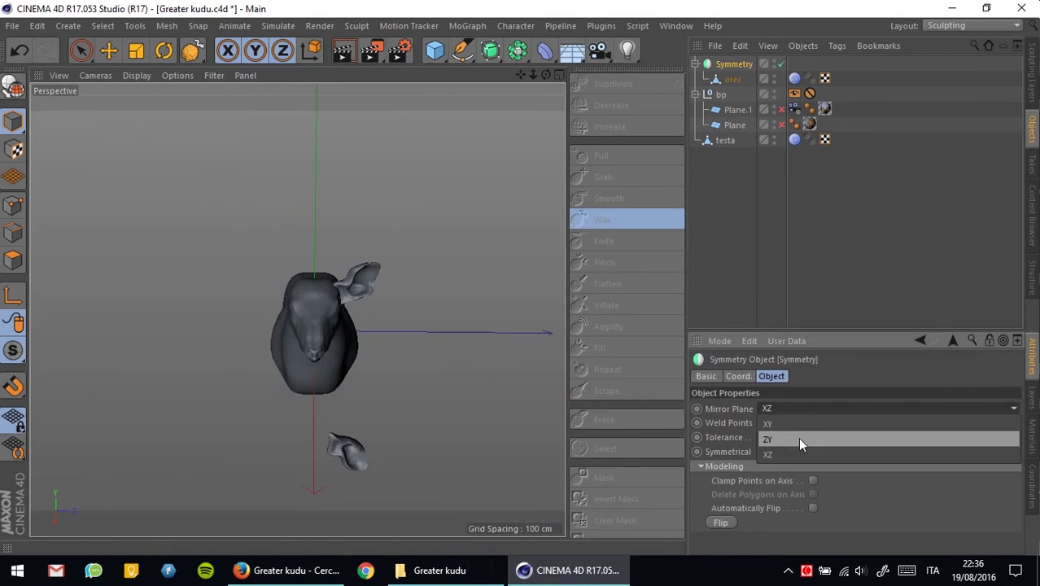
{"action": "left_click_drag", "start_coordinate": [333, 279], "coordinate": [212, 309], "text": "alt"}
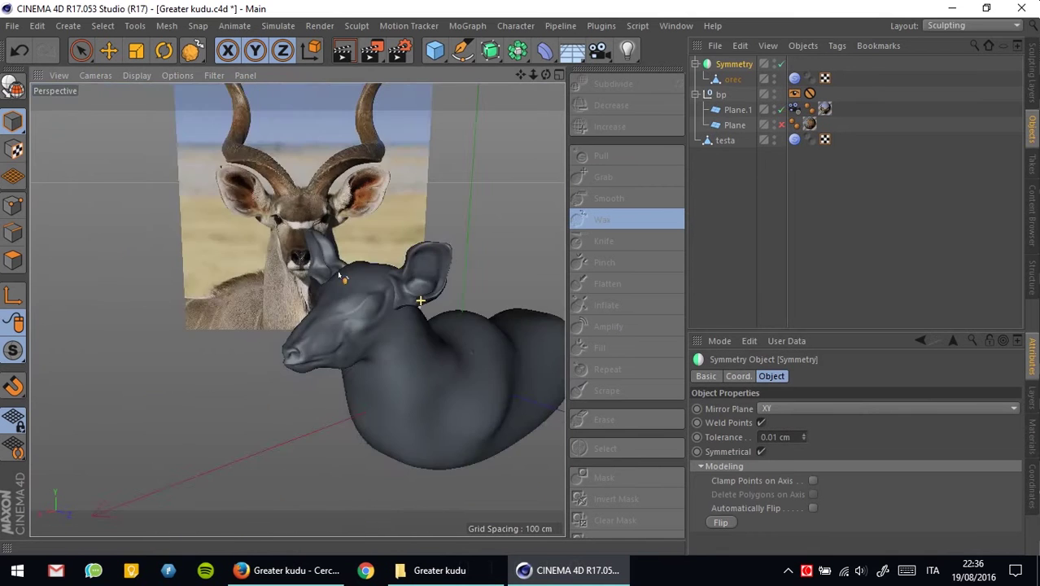
{"action": "left_click", "coordinate": [518, 50]}
{"action": "left_click", "coordinate": [781, 72], "text": "alt"}
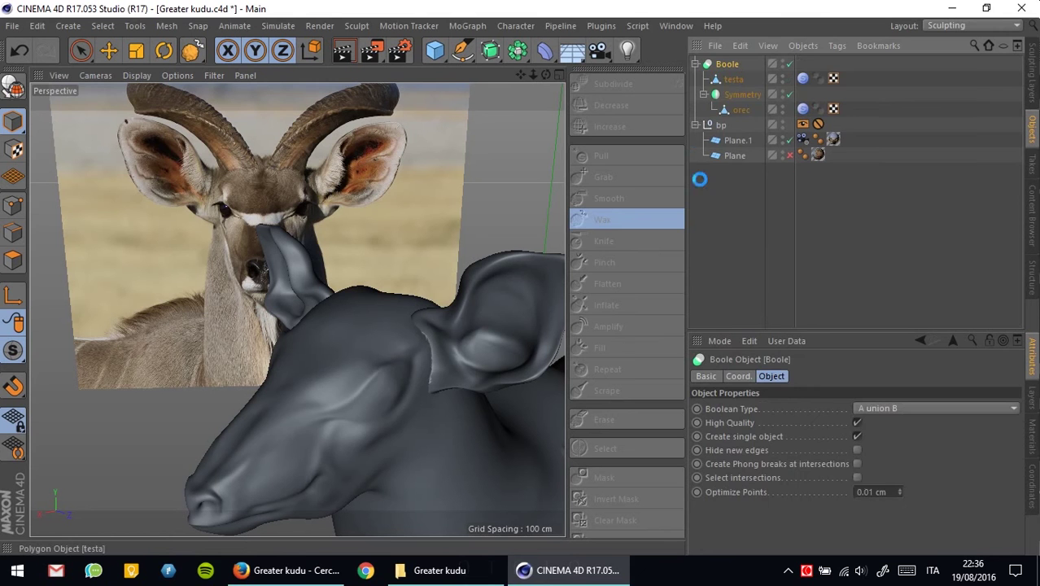
{"action": "left_click", "coordinate": [600, 155]}
{"action": "scroll", "coordinate": [387, 326], "scroll_direction": "up", "scroll_amount": 5}
{"action": "scroll", "coordinate": [425, 290], "scroll_direction": "down", "scroll_amount": 2}
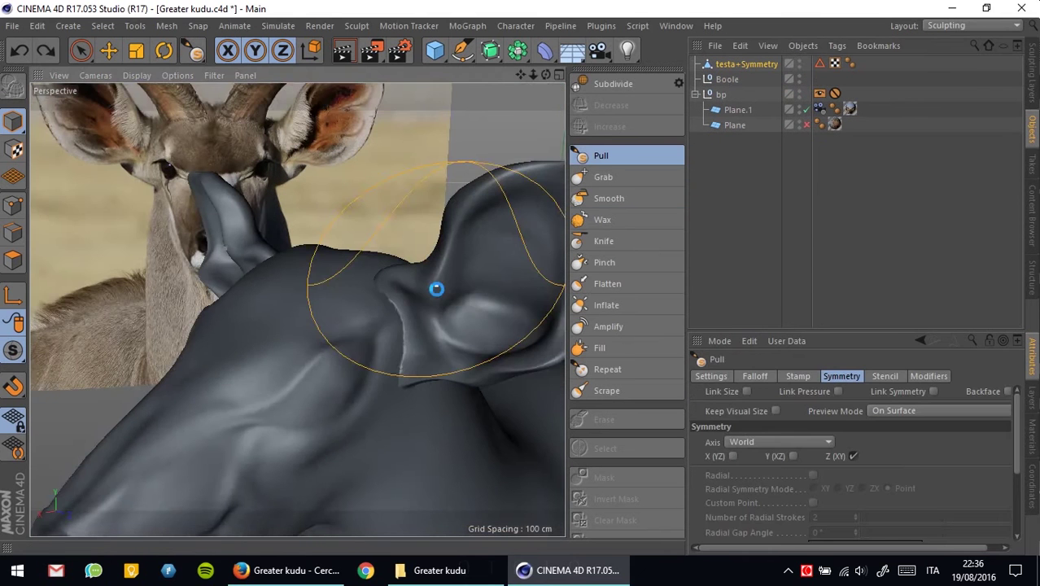
{"action": "scroll", "coordinate": [426, 291], "scroll_direction": "up", "scroll_amount": 3}
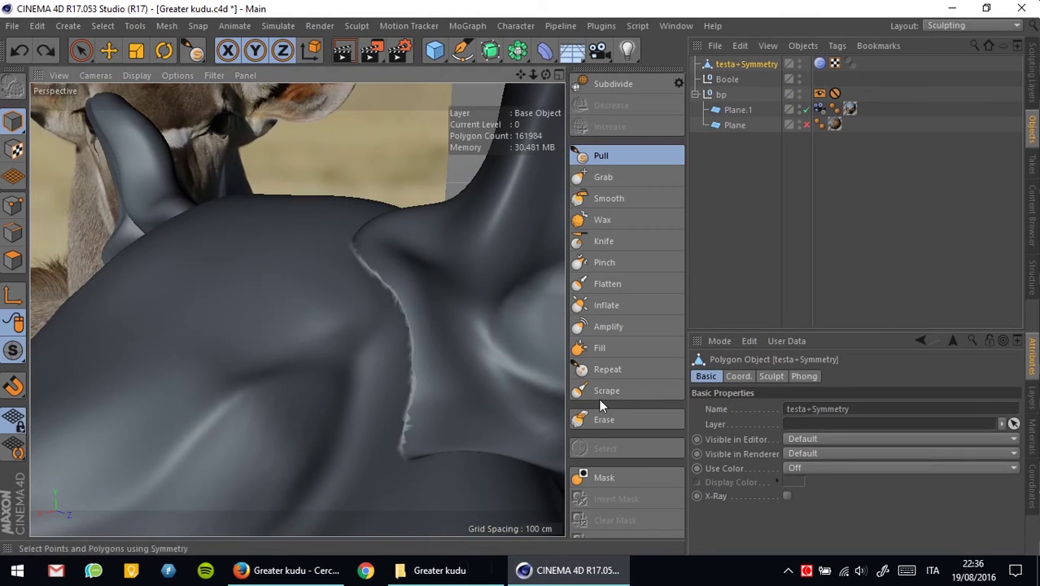
Step: Smooth the seams where the ears meet the head, working around from the neck
{"action": "left_click", "coordinate": [609, 198]}
{"action": "scroll", "coordinate": [420, 400], "scroll_direction": "down", "scroll_amount": 3}
{"action": "left_click_drag", "start_coordinate": [419, 400], "coordinate": [445, 395], "text": "alt"}
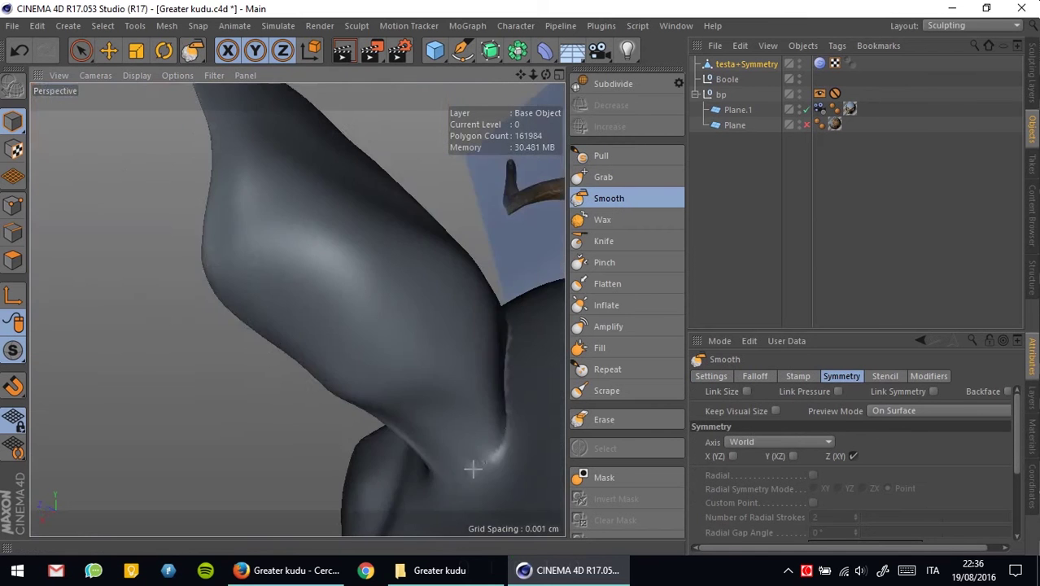
{"action": "left_click_drag", "start_coordinate": [473, 235], "coordinate": [480, 365], "text": "alt"}
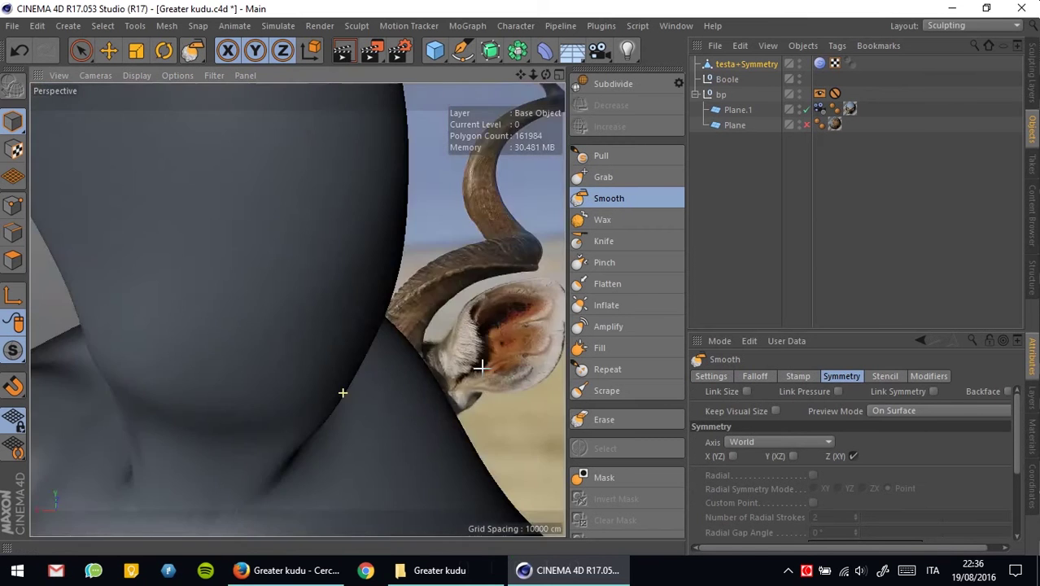
{"action": "scroll", "coordinate": [417, 248], "scroll_direction": "up", "scroll_amount": 3}
{"action": "scroll", "coordinate": [351, 303], "scroll_direction": "down", "scroll_amount": 5}
{"action": "left_click_drag", "start_coordinate": [351, 304], "coordinate": [323, 308], "text": "alt"}
{"action": "scroll", "coordinate": [400, 308], "scroll_direction": "up", "scroll_amount": 3}
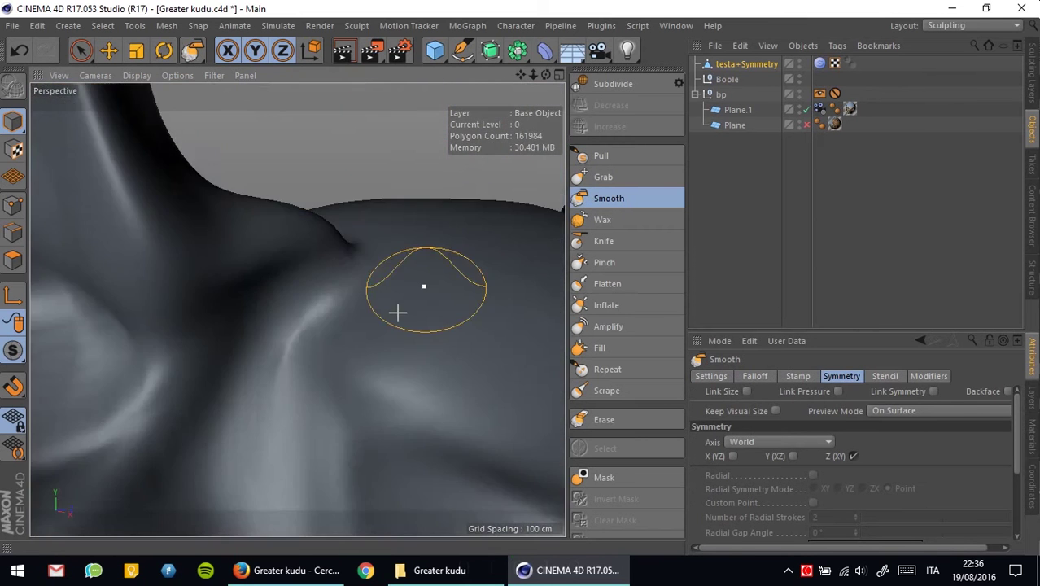
{"action": "scroll", "coordinate": [348, 359], "scroll_direction": "down", "scroll_amount": 4}
{"action": "mouse_move", "coordinate": [349, 359]}
{"action": "left_mouse_down", "text": "alt"}
{"action": "mouse_move", "coordinate": [326, 342]}
{"action": "mouse_move", "coordinate": [269, 393]}
{"action": "mouse_move", "coordinate": [539, 377]}
{"action": "mouse_move", "coordinate": [489, 358]}
{"action": "left_mouse_up", "text": "alt"}
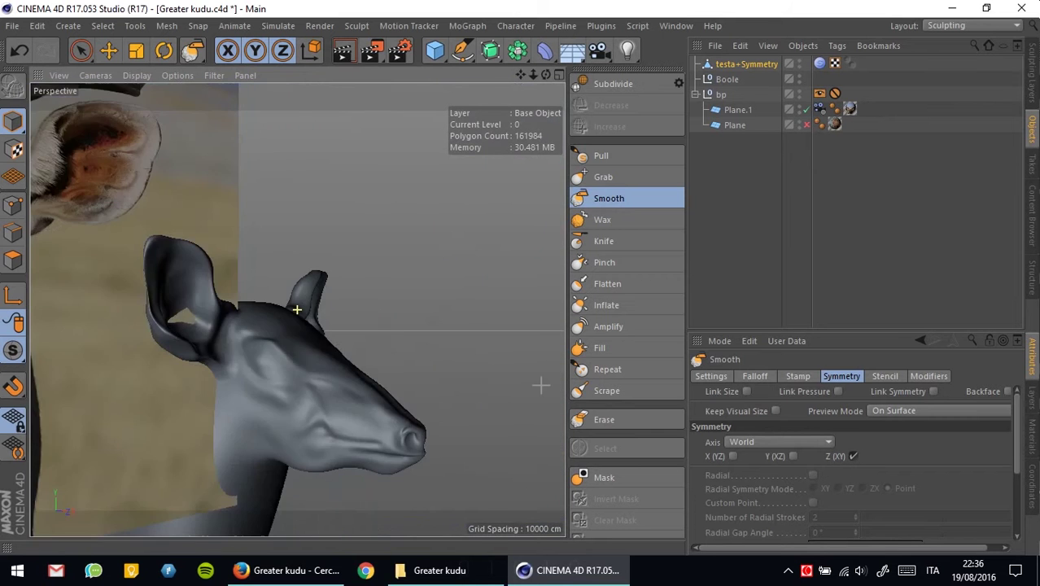
Step: Pull out the surface around the front and neck of the head to blend the joins
{"action": "left_click", "coordinate": [600, 156]}
{"action": "mouse_move", "coordinate": [372, 371]}
{"action": "left_mouse_down", "text": "alt"}
{"action": "mouse_move", "coordinate": [477, 329]}
{"action": "mouse_move", "coordinate": [436, 360]}
{"action": "left_mouse_up", "text": "alt"}
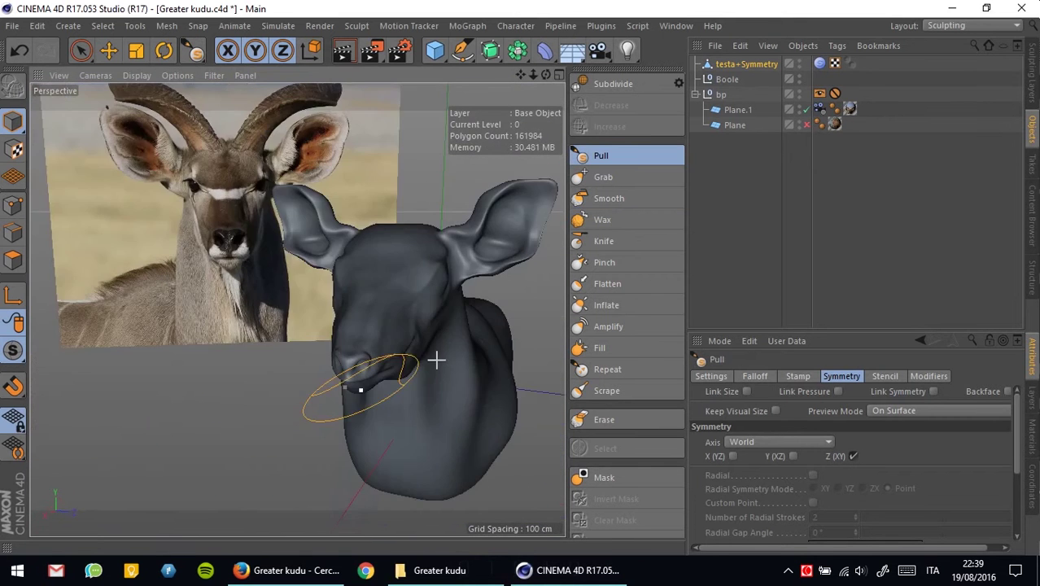
{"action": "scroll", "coordinate": [436, 360], "scroll_direction": "up", "scroll_amount": 3}
{"action": "left_click_drag", "start_coordinate": [492, 283], "coordinate": [349, 341], "text": "alt"}
{"action": "middle_click_drag", "start_coordinate": [350, 342], "coordinate": [350, 334]}
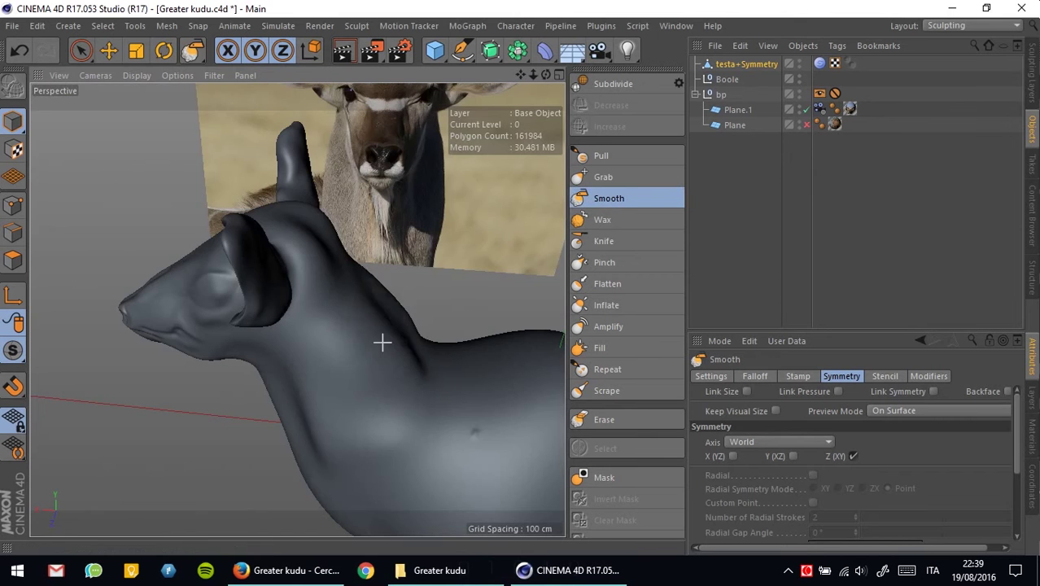
{"action": "mouse_move", "coordinate": [382, 343]}
{"action": "left_mouse_down", "text": "alt"}
{"action": "mouse_move", "coordinate": [412, 316]}
{"action": "mouse_move", "coordinate": [313, 326]}
{"action": "mouse_move", "coordinate": [348, 332]}
{"action": "mouse_move", "coordinate": [350, 269]}
{"action": "mouse_move", "coordinate": [375, 325]}
{"action": "mouse_move", "coordinate": [350, 310]}
{"action": "left_mouse_up", "text": "alt"}
{"action": "scroll", "coordinate": [332, 343], "scroll_direction": "up", "scroll_amount": 3}
{"action": "scroll", "coordinate": [349, 332], "scroll_direction": "down", "scroll_amount": 5}
{"action": "scroll", "coordinate": [350, 268], "scroll_direction": "up", "scroll_amount": 2}
Step: Add a Bend deformer to the head with 75° strength and Keep Y-Axis Length
{"action": "left_click", "coordinate": [544, 50]}
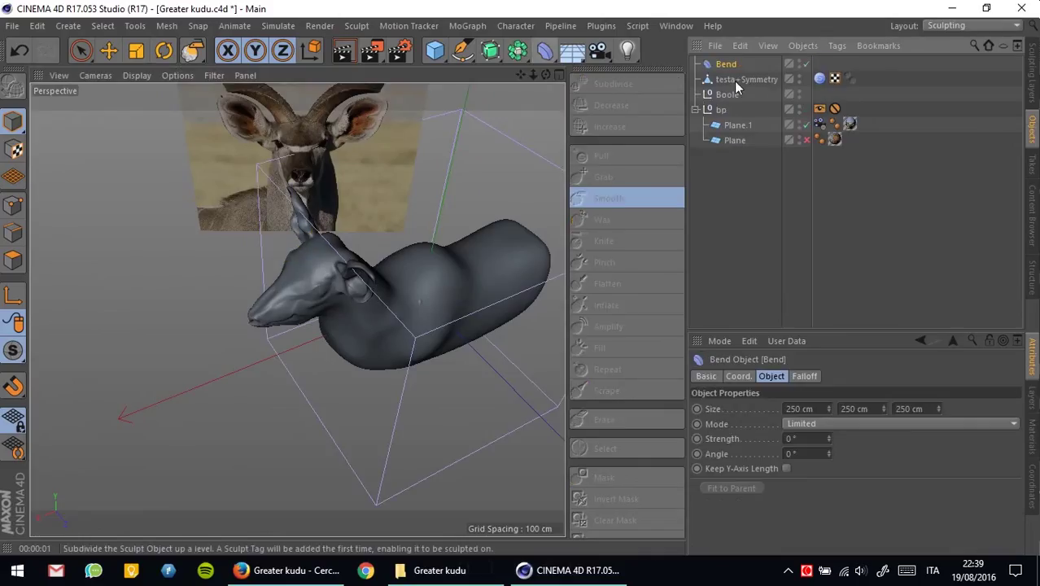
{"action": "left_click_drag", "start_coordinate": [413, 306], "coordinate": [456, 317], "text": "alt"}
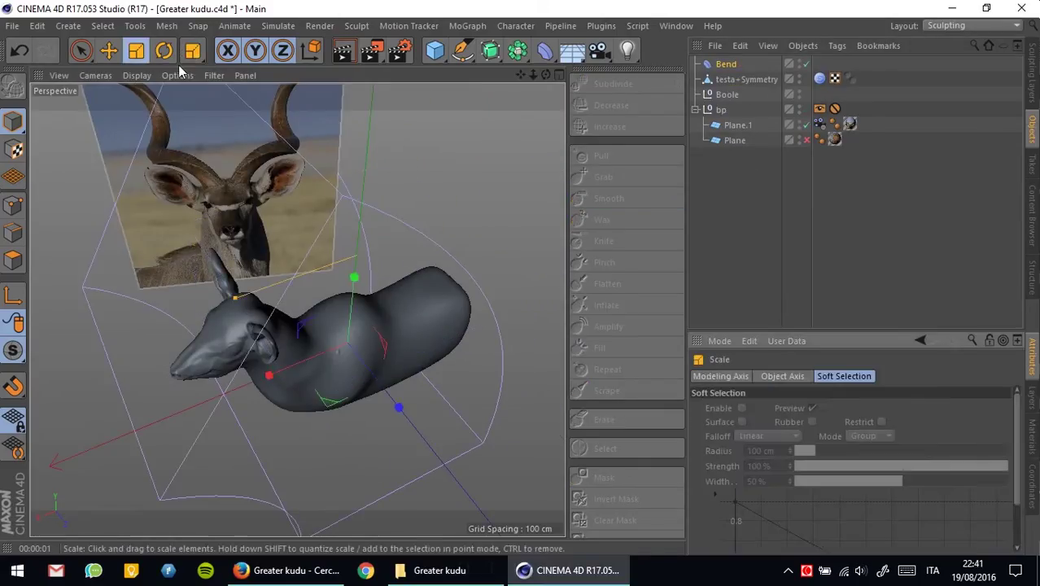
{"action": "left_click", "coordinate": [727, 64]}
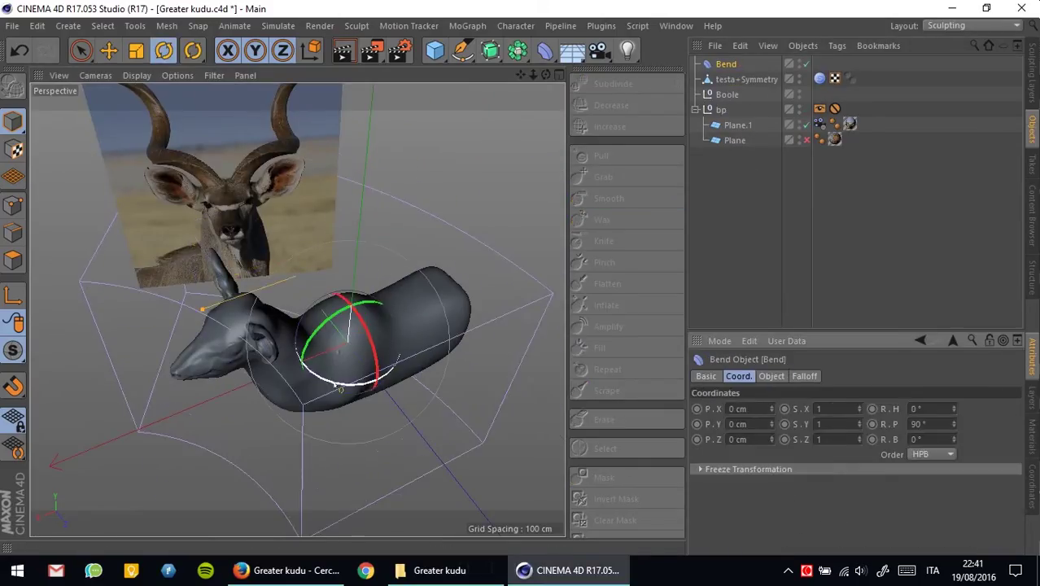
{"action": "key", "text": "F2"}
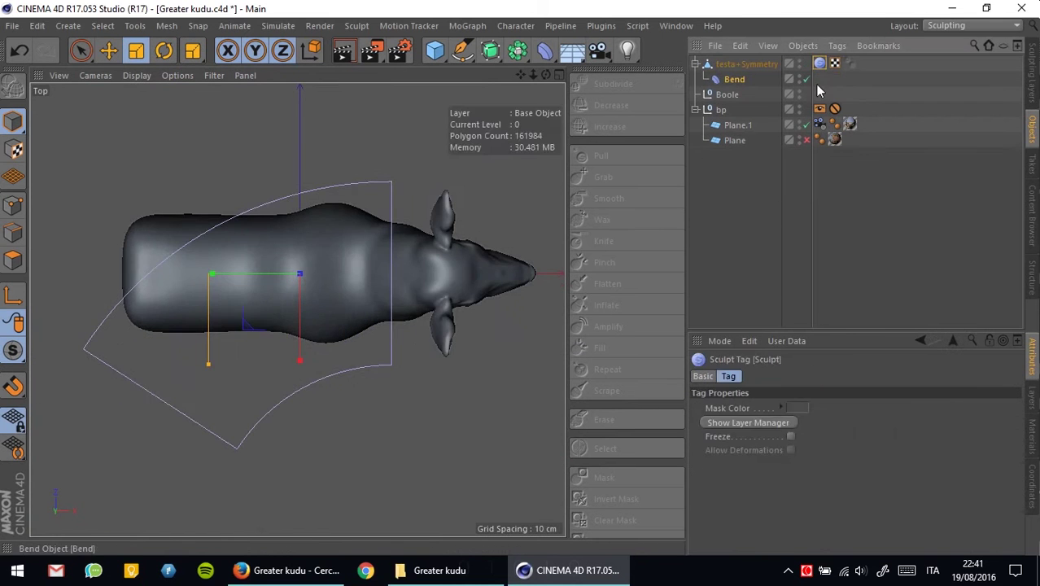
{"action": "key", "text": "F1"}
{"action": "mouse_move", "coordinate": [260, 250]}
{"action": "left_mouse_down", "text": "alt"}
{"action": "mouse_move", "coordinate": [411, 409]}
{"action": "mouse_move", "coordinate": [553, 244]}
{"action": "left_mouse_up", "text": "alt"}
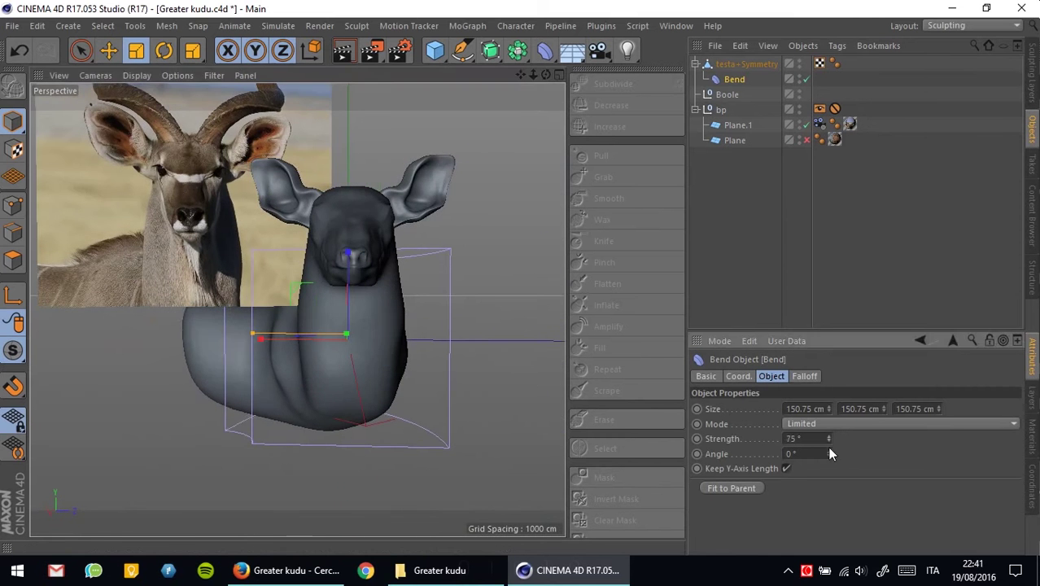
Step: Bake the bend into testa+Symmetry with Current State to Object
{"action": "right_click", "coordinate": [744, 68]}
{"action": "left_click", "coordinate": [737, 67]}
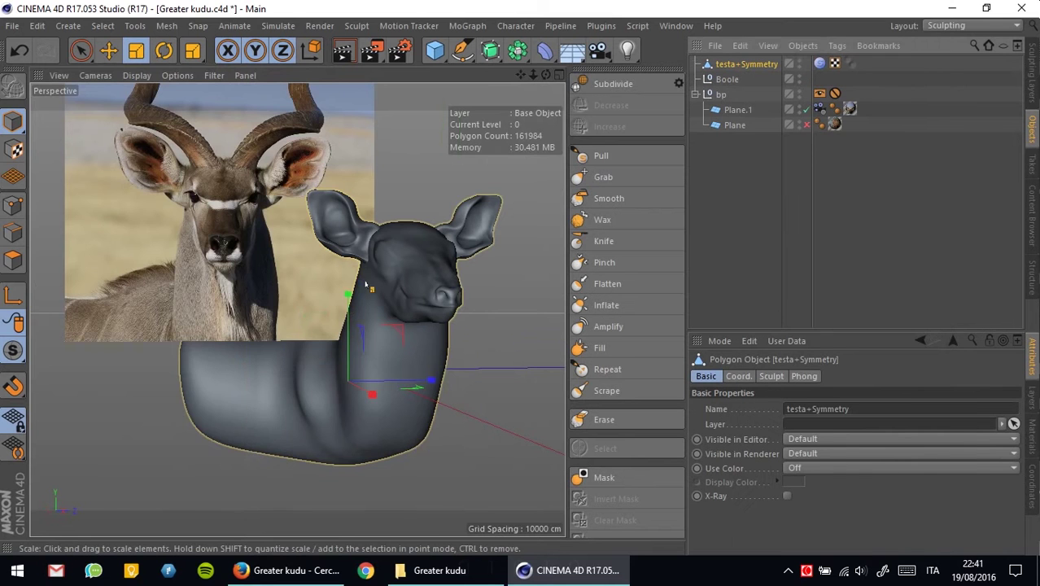
{"action": "left_click_drag", "start_coordinate": [366, 285], "coordinate": [400, 360], "text": "alt"}
{"action": "scroll", "coordinate": [350, 222], "scroll_direction": "up", "scroll_amount": 5}
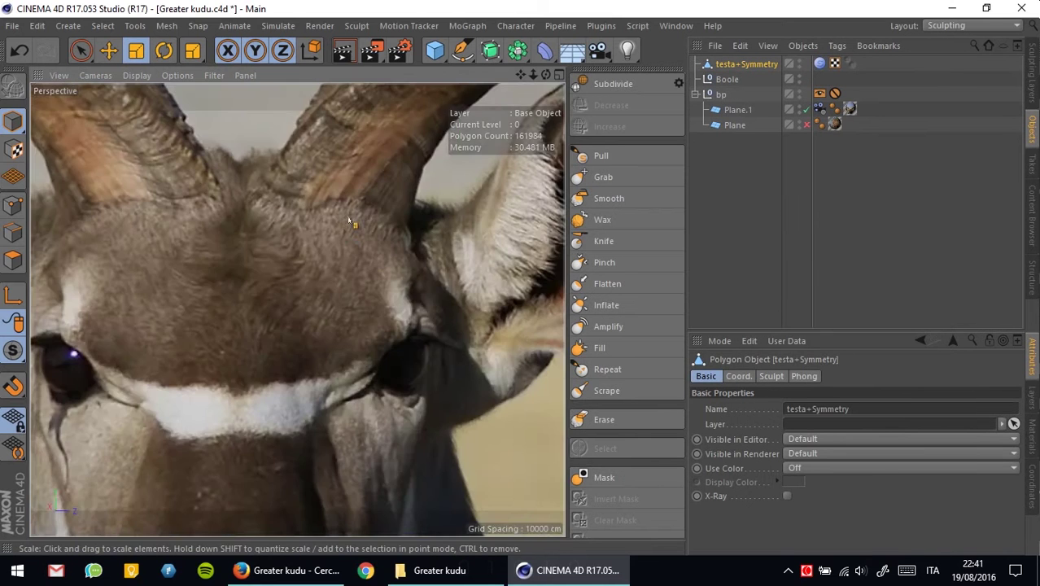
{"action": "scroll", "coordinate": [350, 221], "scroll_direction": "down", "scroll_amount": 5}
{"action": "left_click_drag", "start_coordinate": [349, 222], "coordinate": [422, 253], "text": "alt"}
{"action": "key", "text": "F5"}
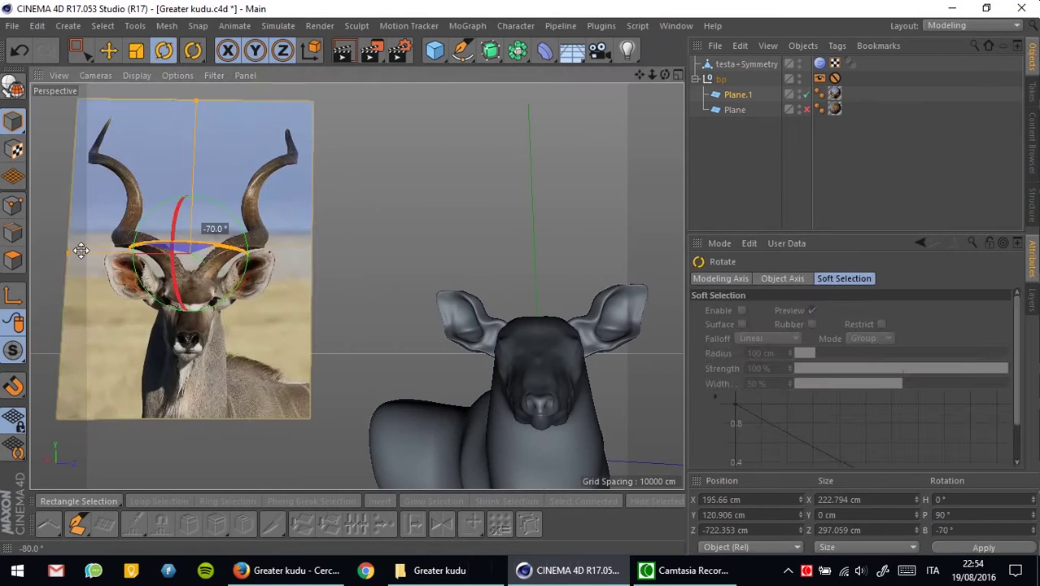
Step: Sketch a horn-shaped spline in the Right view and move it up onto the head
{"action": "key", "text": "F3"}
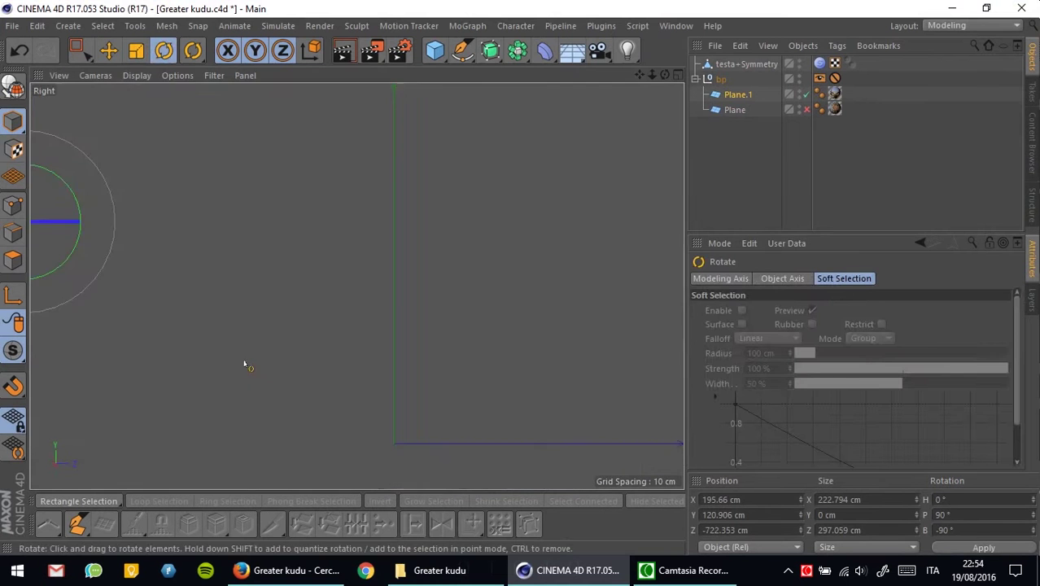
{"action": "scroll", "coordinate": [243, 360], "scroll_direction": "up", "scroll_amount": 3}
{"action": "scroll", "coordinate": [244, 360], "scroll_direction": "up", "scroll_amount": 2}
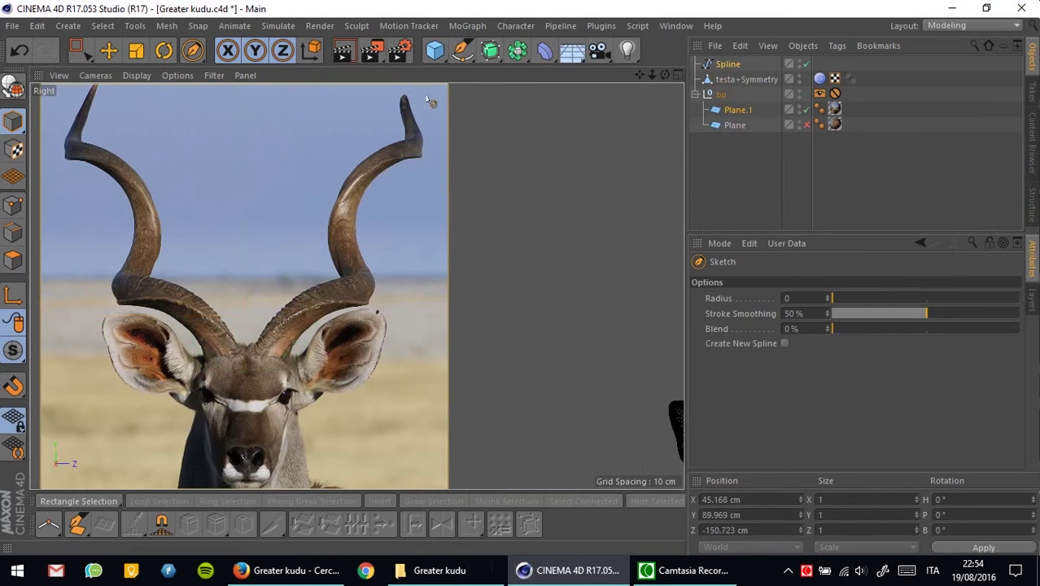
{"action": "key", "text": "F1"}
{"action": "mouse_move", "coordinate": [428, 101]}
{"action": "left_mouse_down", "text": "alt"}
{"action": "mouse_move", "coordinate": [489, 325]}
{"action": "mouse_move", "coordinate": [537, 395]}
{"action": "left_mouse_up", "text": "alt"}
{"action": "key", "text": "e"}
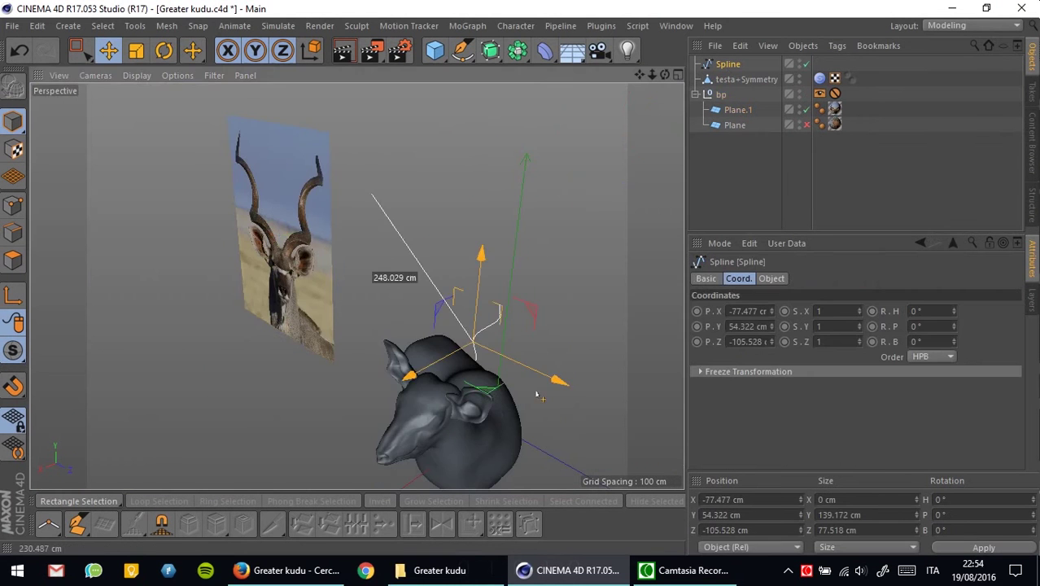
{"action": "key", "text": "F5"}
{"action": "key", "text": "F3"}
{"action": "left_click_drag", "start_coordinate": [456, 203], "coordinate": [516, 324]}
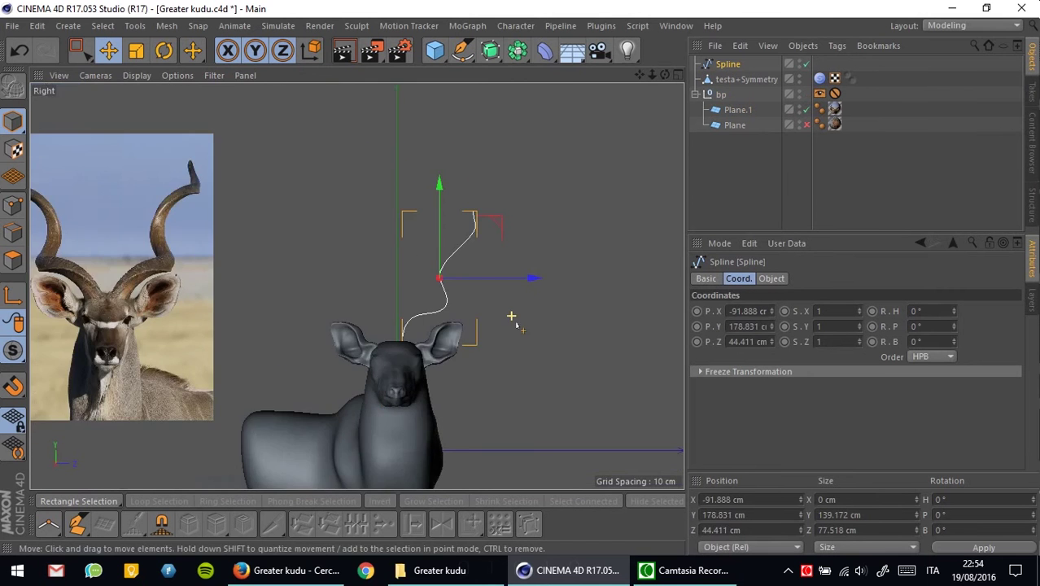
Step: Show the Plane reference photo, line it up, and set the horn spline to B-Spline
{"action": "key", "text": "F4"}
{"action": "left_click", "coordinate": [806, 125]}
{"action": "left_click_drag", "start_coordinate": [232, 315], "coordinate": [158, 364]}
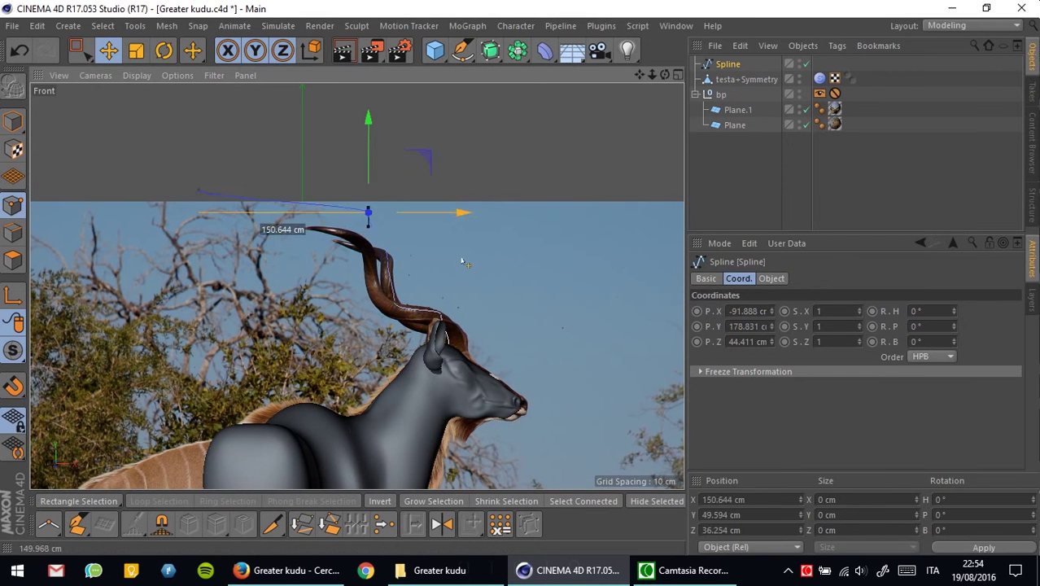
{"action": "left_click", "coordinate": [832, 375]}
{"action": "key", "text": "F1"}
{"action": "mouse_move", "coordinate": [366, 285]}
{"action": "left_mouse_down", "text": "alt"}
{"action": "mouse_move", "coordinate": [515, 295]}
{"action": "mouse_move", "coordinate": [456, 277]}
{"action": "left_mouse_up", "text": "alt"}
Step: Add a Sweep holding the horn spline and a scaled-down Rectangle profile
{"action": "left_click", "coordinate": [491, 50]}
{"action": "left_click_drag", "start_coordinate": [727, 79], "coordinate": [732, 81]}
{"action": "key", "text": "t"}
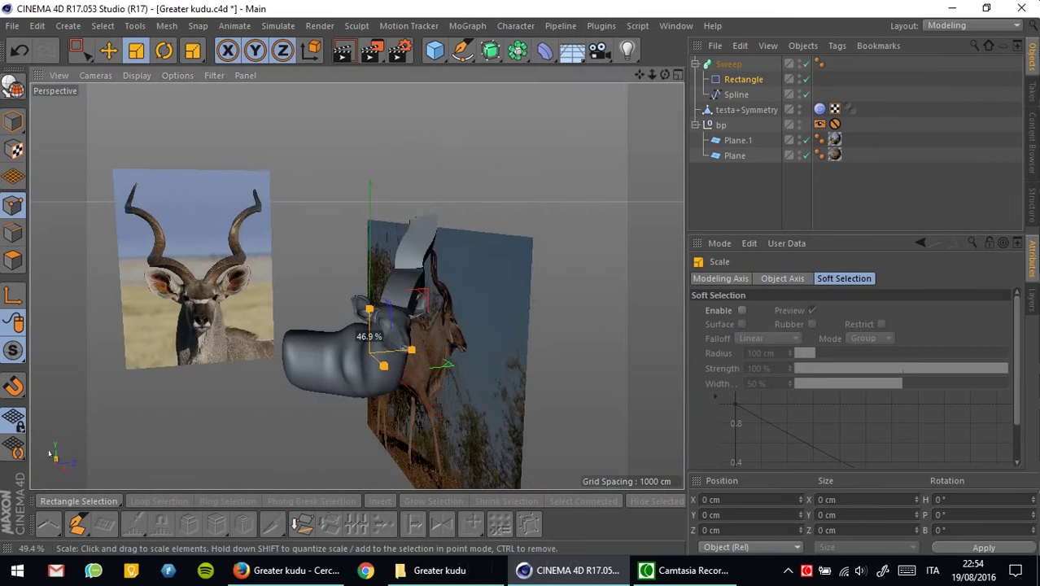
{"action": "mouse_move", "coordinate": [366, 285]}
{"action": "left_mouse_down", "text": "alt"}
{"action": "mouse_move", "coordinate": [312, 307]}
{"action": "mouse_move", "coordinate": [529, 262]}
{"action": "left_mouse_up", "text": "alt"}
{"action": "middle_click", "coordinate": [413, 275]}
{"action": "middle_click", "coordinate": [334, 243]}
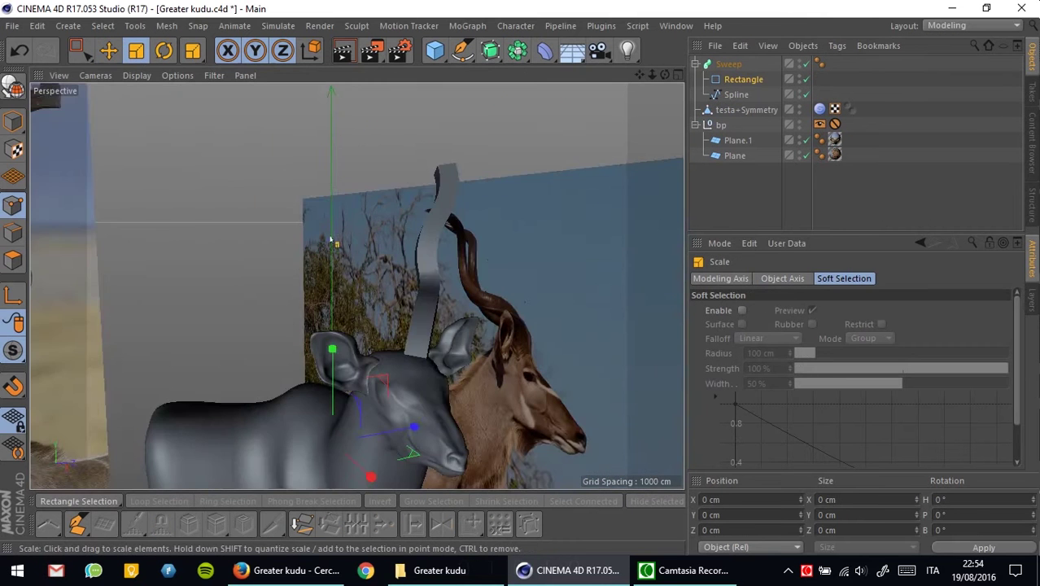
Step: Taper the sweep to 17% End Scale with 308° End Rotation and wrap it in Symmetry
{"action": "left_click", "coordinate": [728, 63]}
{"action": "left_click_drag", "start_coordinate": [605, 422], "coordinate": [838, 350], "text": "alt"}
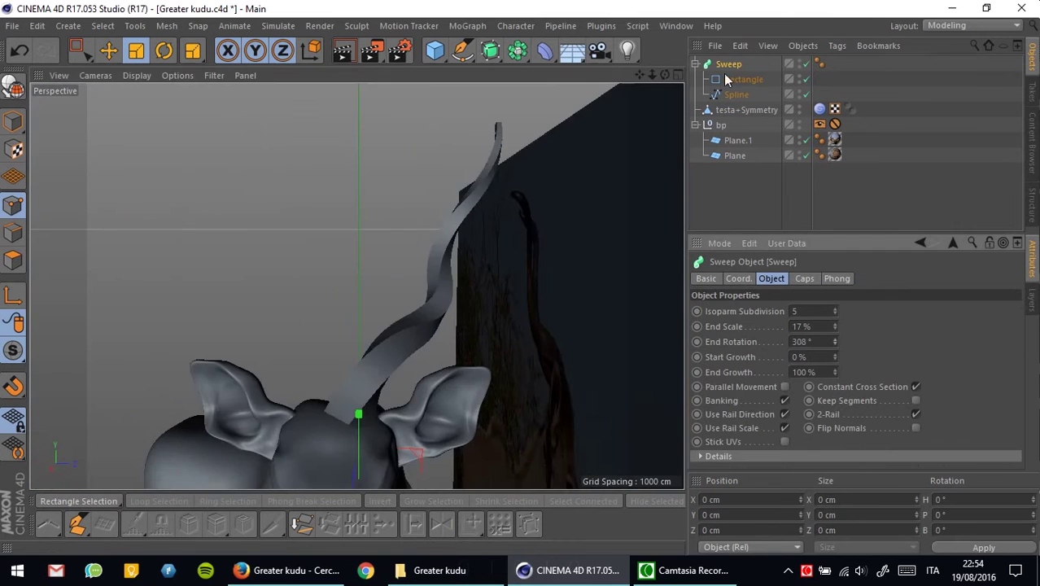
{"action": "left_click", "coordinate": [447, 214]}
{"action": "mouse_move", "coordinate": [446, 214]}
{"action": "left_mouse_down", "text": "alt"}
{"action": "mouse_move", "coordinate": [639, 413]}
{"action": "mouse_move", "coordinate": [435, 440]}
{"action": "left_mouse_up", "text": "alt"}
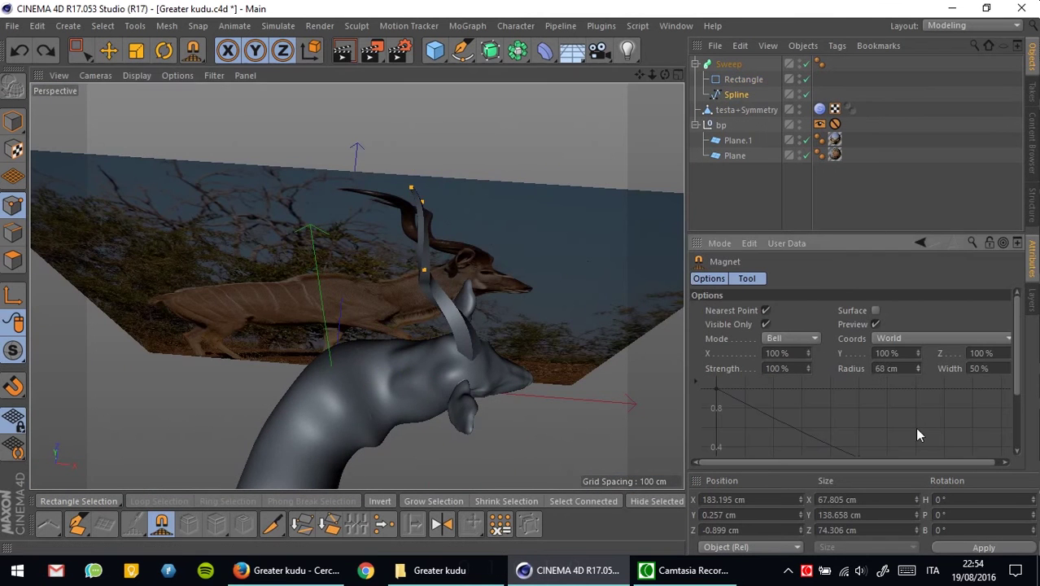
{"action": "mouse_move", "coordinate": [591, 201]}
{"action": "left_mouse_down", "text": "alt"}
{"action": "mouse_move", "coordinate": [474, 244]}
{"action": "mouse_move", "coordinate": [376, 157]}
{"action": "mouse_move", "coordinate": [440, 171]}
{"action": "mouse_move", "coordinate": [464, 159]}
{"action": "mouse_move", "coordinate": [529, 212]}
{"action": "mouse_move", "coordinate": [456, 187]}
{"action": "left_mouse_up", "text": "alt"}
{"action": "left_click", "coordinate": [518, 50], "text": "alt"}
Step: Convert the Sweep horns into the editable polygon object Sweep.1 under Symmetry
{"action": "key", "text": "F3"}
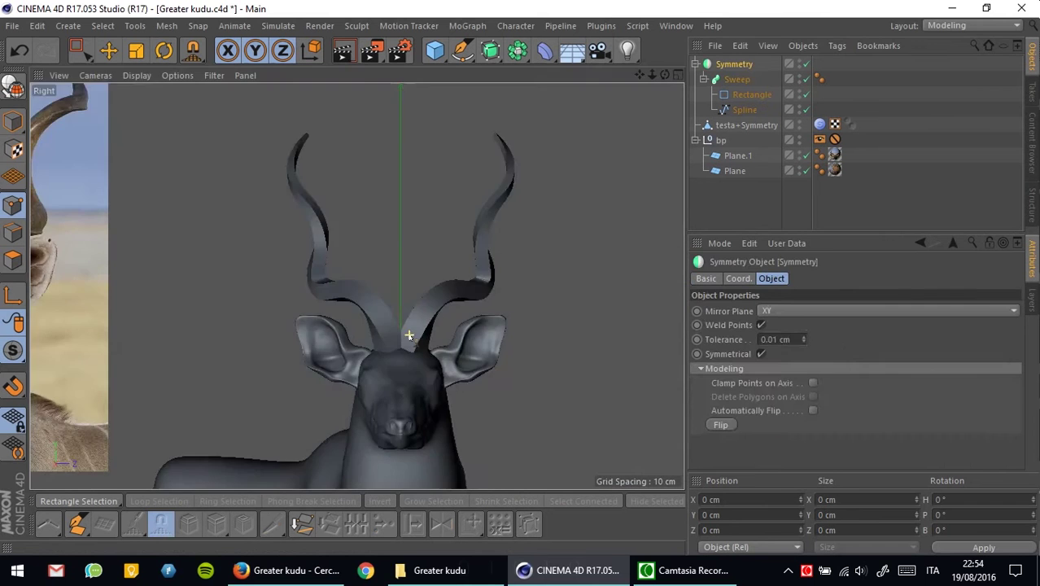
{"action": "key", "text": "e"}
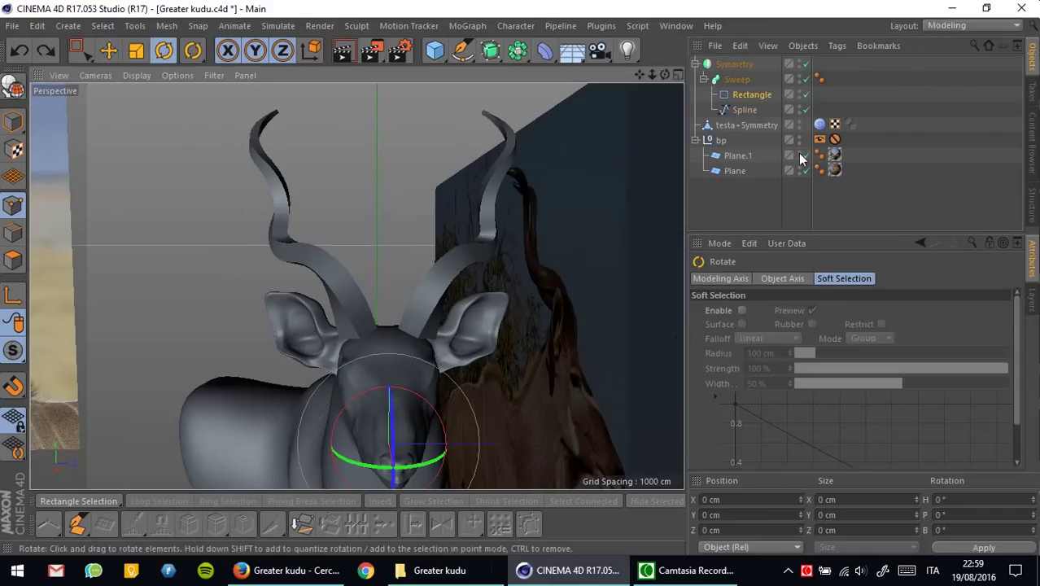
{"action": "left_click", "coordinate": [737, 79]}
{"action": "scroll", "coordinate": [767, 402], "scroll_direction": "down", "scroll_amount": 5}
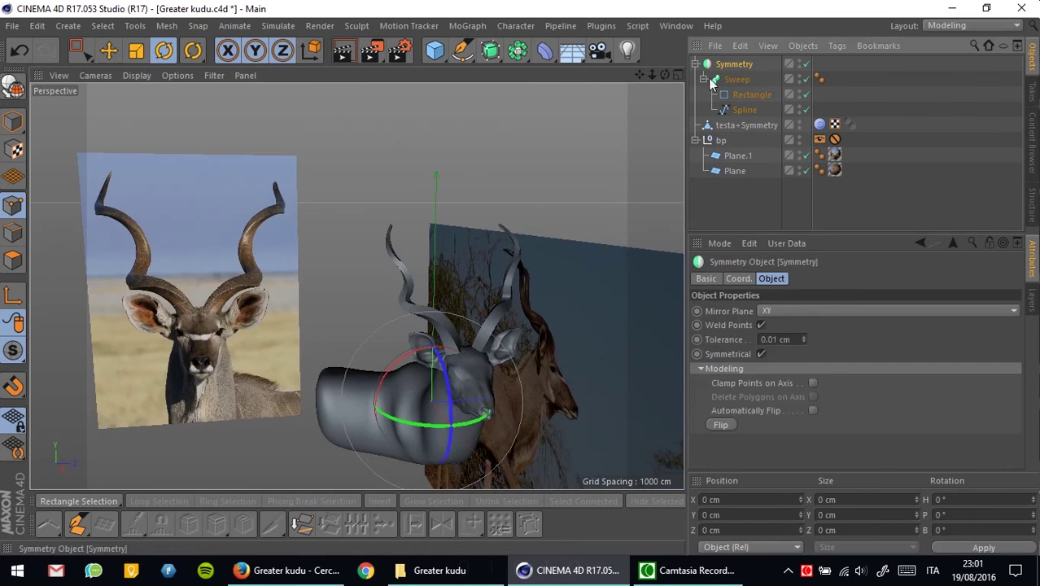
{"action": "right_click", "coordinate": [737, 79]}
{"action": "left_click", "coordinate": [837, 402]}
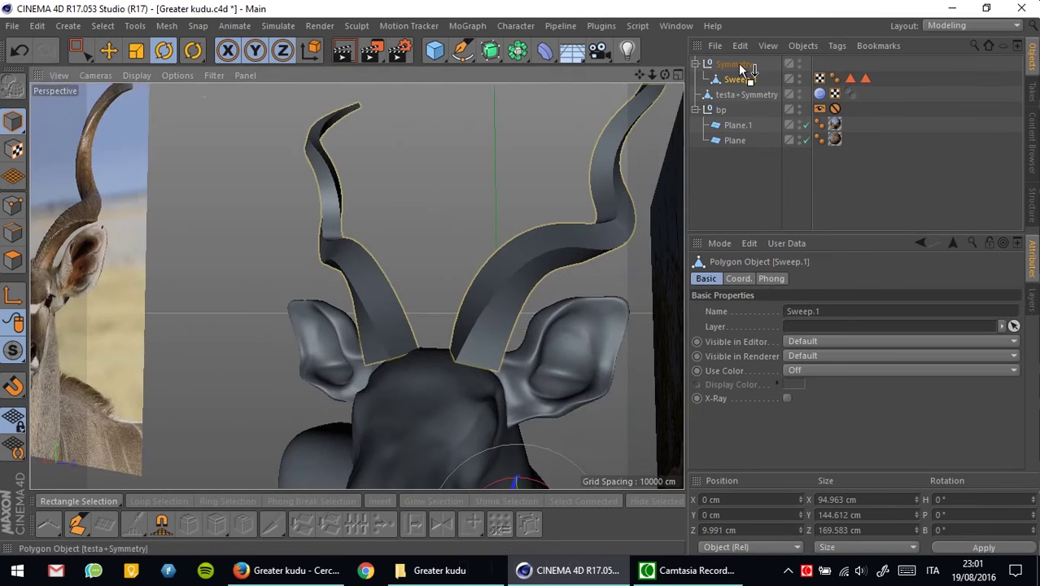
Step: Pull Sweep.1 out of the Symmetry group and optimize the converted horn mesh
{"action": "left_click_drag", "start_coordinate": [738, 62], "coordinate": [726, 68]}
{"action": "left_click", "coordinate": [687, 104]}
{"action": "key", "text": "e"}
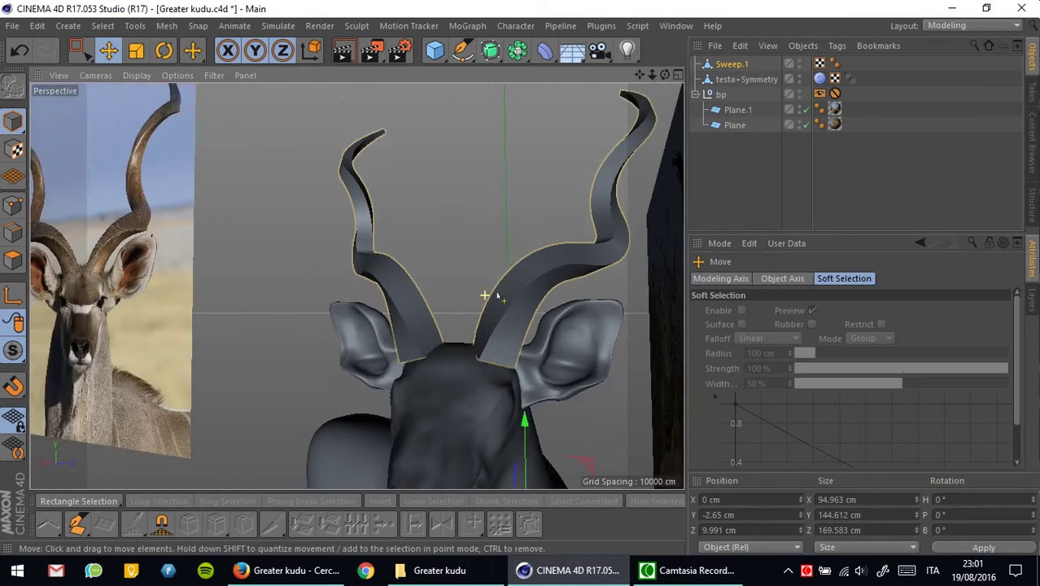
{"action": "mouse_move", "coordinate": [497, 296]}
{"action": "left_mouse_down", "text": "alt"}
{"action": "mouse_move", "coordinate": [469, 281]}
{"action": "mouse_move", "coordinate": [488, 285]}
{"action": "left_mouse_up", "text": "alt"}
{"action": "key", "text": "0"}
{"action": "scroll", "coordinate": [372, 175], "scroll_direction": "up", "scroll_amount": 5}
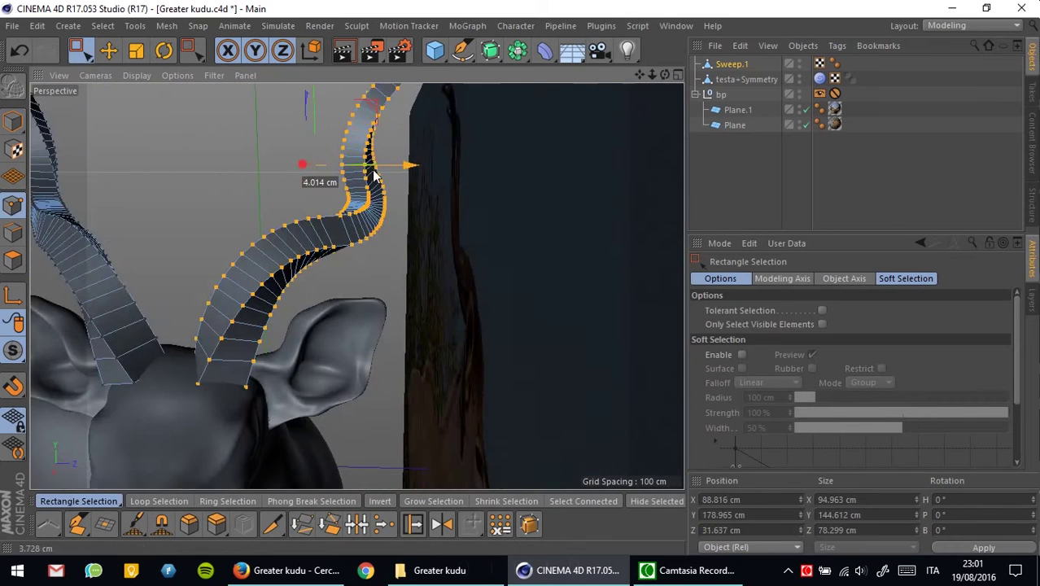
{"action": "scroll", "coordinate": [372, 175], "scroll_direction": "down", "scroll_amount": 5}
{"action": "key", "text": "e"}
Step: Box-select and move the horn points in side view so the horns fit the head
{"action": "mouse_move", "coordinate": [366, 244]}
{"action": "left_mouse_down", "text": "alt"}
{"action": "mouse_move", "coordinate": [388, 173]}
{"action": "mouse_move", "coordinate": [373, 154]}
{"action": "left_mouse_up", "text": "alt"}
{"action": "key", "text": "F3"}
{"action": "key", "text": "0"}
{"action": "left_click", "coordinate": [728, 64]}
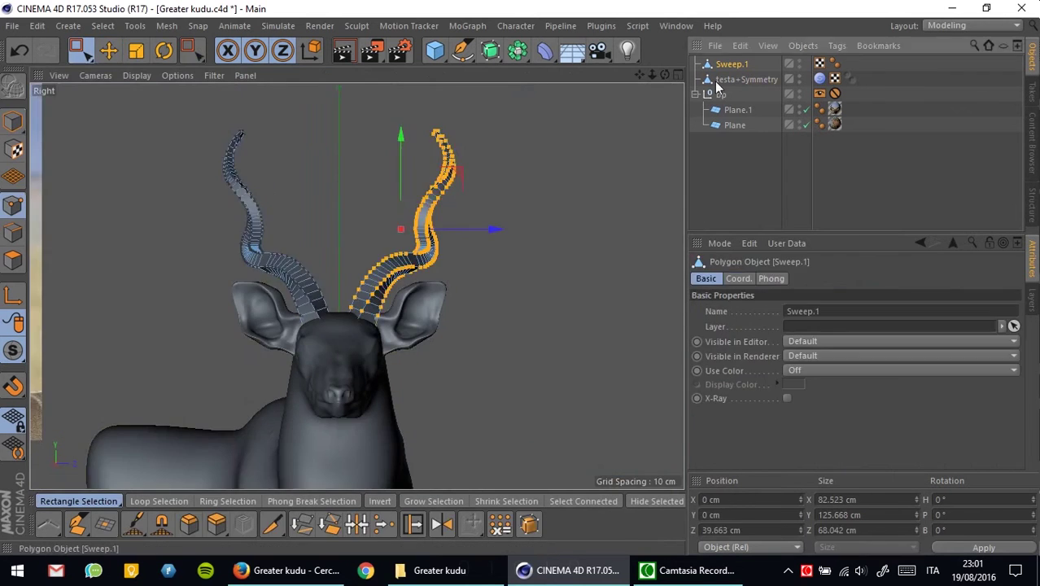
{"action": "scroll", "coordinate": [466, 253], "scroll_direction": "up", "scroll_amount": 2}
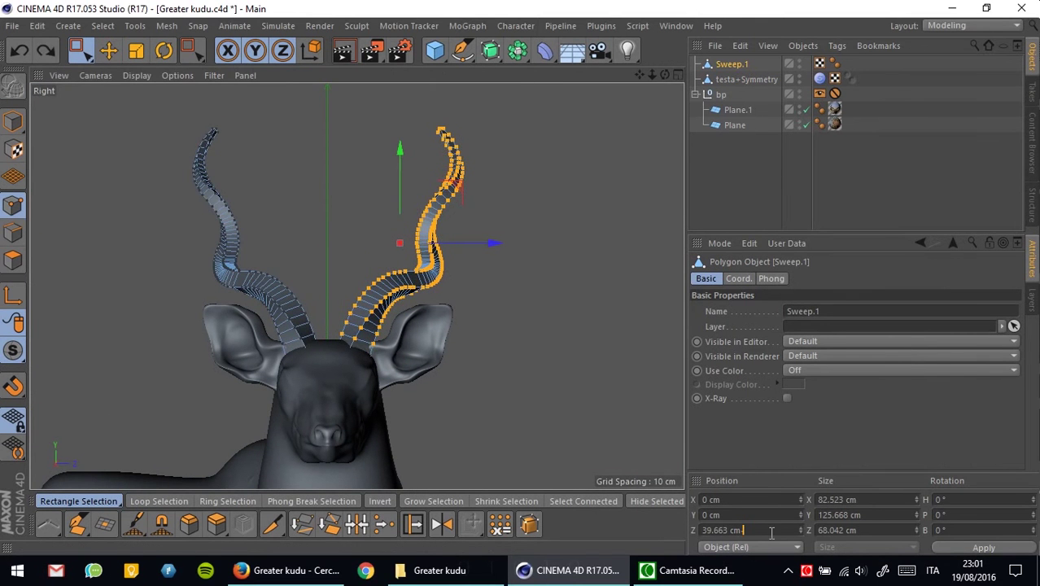
{"action": "key", "text": "F1"}
{"action": "mouse_move", "coordinate": [538, 436]}
{"action": "left_mouse_down", "text": "alt"}
{"action": "mouse_move", "coordinate": [499, 357]}
{"action": "mouse_move", "coordinate": [321, 237]}
{"action": "mouse_move", "coordinate": [323, 290]}
{"action": "mouse_move", "coordinate": [294, 325]}
{"action": "left_mouse_up", "text": "alt"}
{"action": "key", "text": "e"}
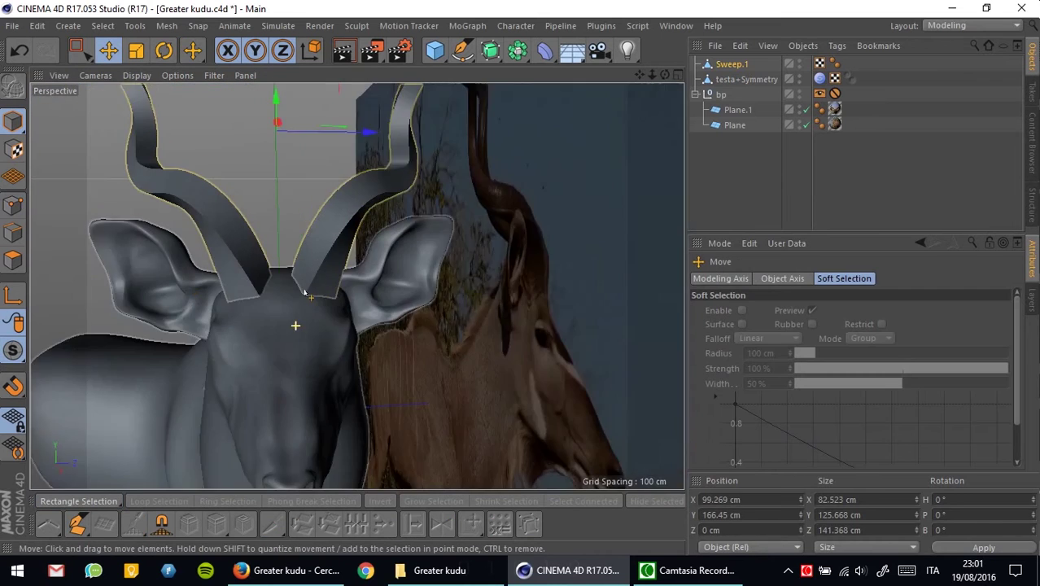
Step: Rename the horn object Sweep.1 to corna
{"action": "double_click", "coordinate": [728, 64]}
{"action": "type", "text": "corna"}
{"action": "scroll", "coordinate": [482, 283], "scroll_direction": "up", "scroll_amount": 5}
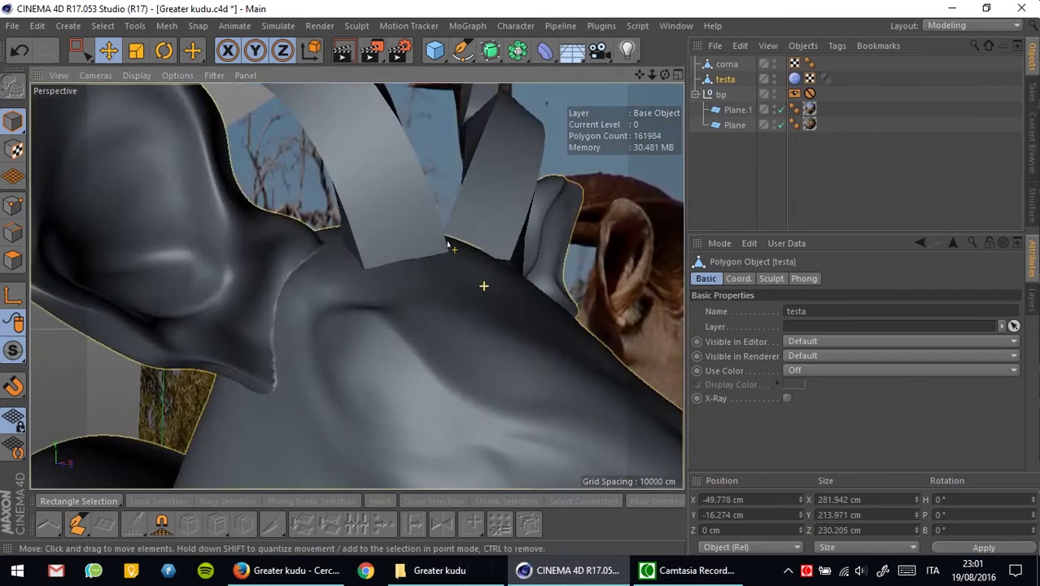
Step: Smooth the kudu head and neck with the Smooth brush
{"action": "mouse_move", "coordinate": [376, 284]}
{"action": "left_mouse_down", "text": "alt"}
{"action": "mouse_move", "coordinate": [343, 304]}
{"action": "mouse_move", "coordinate": [190, 318]}
{"action": "left_mouse_up", "text": "alt"}
{"action": "scroll", "coordinate": [225, 378], "scroll_direction": "up", "scroll_amount": 5}
{"action": "key", "text": "shift"}
{"action": "scroll", "coordinate": [244, 469], "scroll_direction": "down", "scroll_amount": 5}
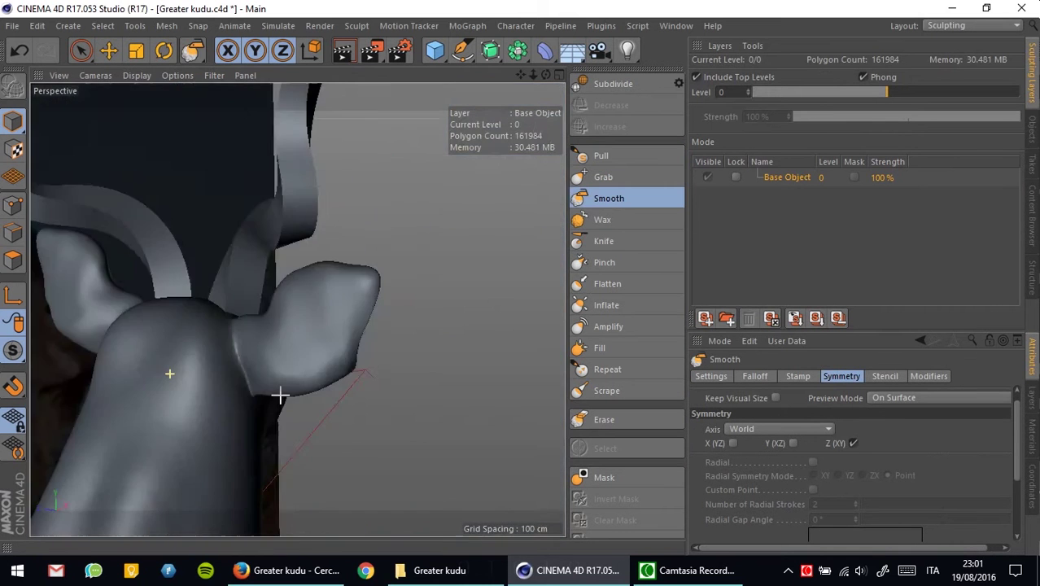
{"action": "left_click_drag", "start_coordinate": [278, 395], "coordinate": [456, 326], "text": "alt"}
{"action": "scroll", "coordinate": [306, 267], "scroll_direction": "up", "scroll_amount": 5}
{"action": "left_click_drag", "start_coordinate": [306, 267], "coordinate": [360, 313], "text": "alt"}
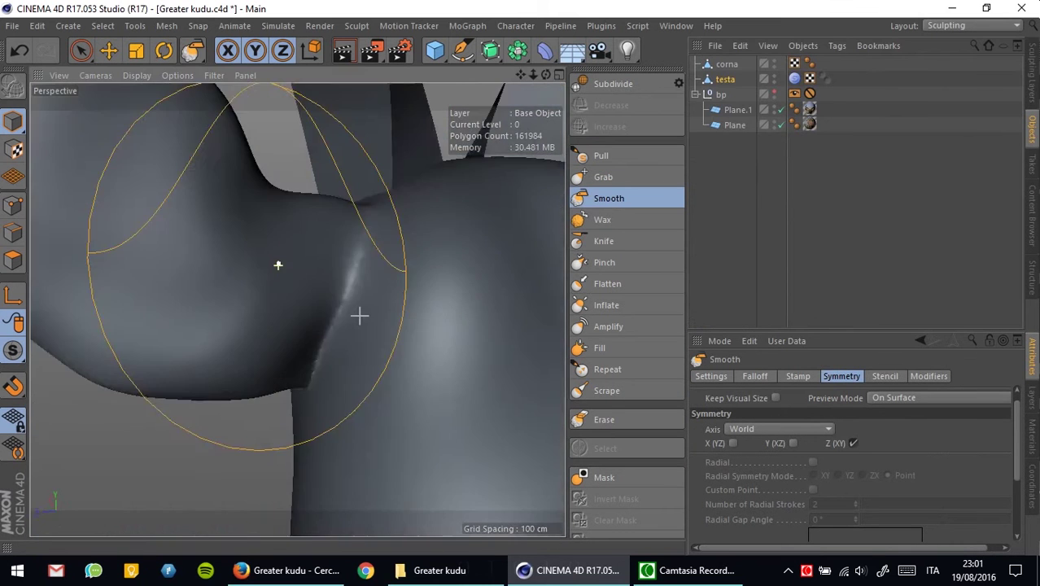
{"action": "scroll", "coordinate": [274, 248], "scroll_direction": "down", "scroll_amount": 5}
{"action": "scroll", "coordinate": [461, 362], "scroll_direction": "up", "scroll_amount": 5}
{"action": "mouse_move", "coordinate": [461, 363]}
{"action": "left_mouse_down", "text": "alt"}
{"action": "mouse_move", "coordinate": [355, 304]}
{"action": "mouse_move", "coordinate": [378, 293]}
{"action": "left_mouse_up", "text": "alt"}
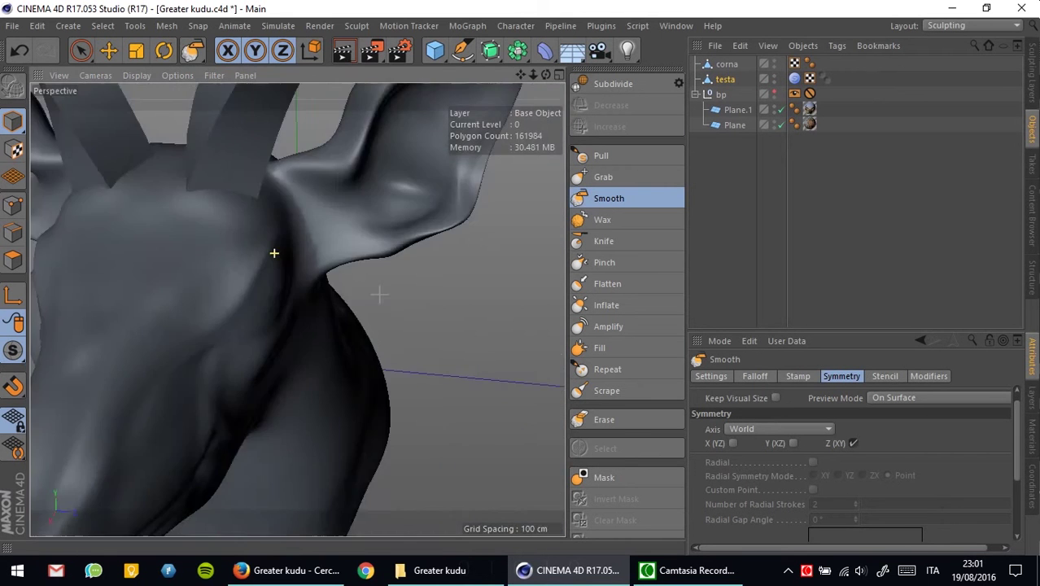
{"action": "scroll", "coordinate": [432, 290], "scroll_direction": "up", "scroll_amount": 5}
{"action": "scroll", "coordinate": [431, 309], "scroll_direction": "down", "scroll_amount": 5}
{"action": "mouse_move", "coordinate": [423, 338]}
{"action": "left_mouse_down", "text": "alt"}
{"action": "mouse_move", "coordinate": [395, 286]}
{"action": "mouse_move", "coordinate": [242, 285]}
{"action": "left_mouse_up", "text": "alt"}
Step: Hide the Plane reference photo and select the corna horns
{"action": "left_click", "coordinate": [781, 124]}
{"action": "scroll", "coordinate": [144, 284], "scroll_direction": "up", "scroll_amount": 5}
{"action": "scroll", "coordinate": [144, 284], "scroll_direction": "down", "scroll_amount": 2}
{"action": "scroll", "coordinate": [266, 239], "scroll_direction": "down", "scroll_amount": 3}
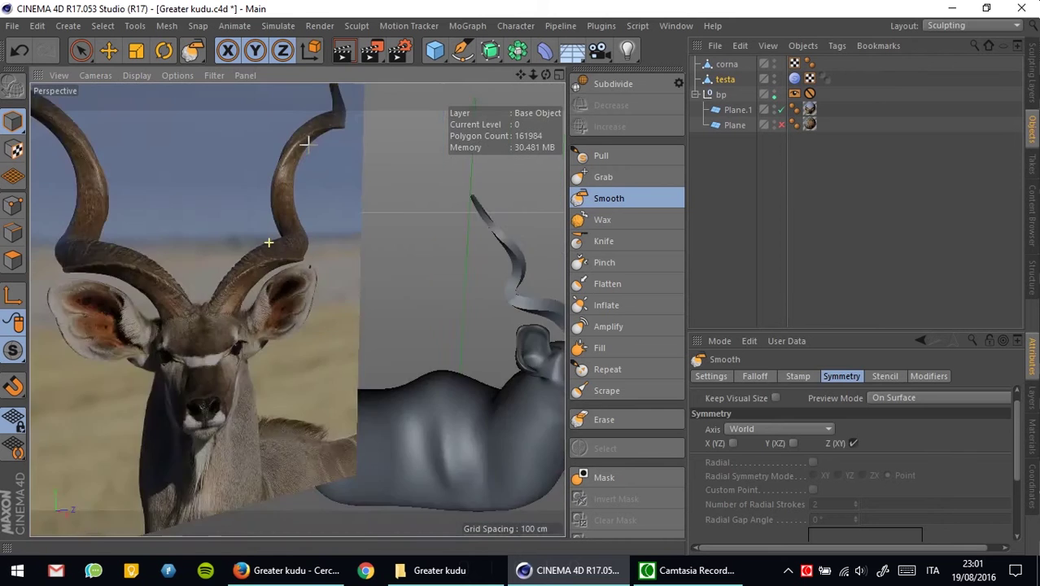
{"action": "mouse_move", "coordinate": [267, 239]}
{"action": "left_mouse_down", "text": "alt"}
{"action": "mouse_move", "coordinate": [397, 289]}
{"action": "mouse_move", "coordinate": [348, 256]}
{"action": "left_mouse_up", "text": "alt"}
{"action": "scroll", "coordinate": [397, 290], "scroll_direction": "up", "scroll_amount": 5}
{"action": "left_click", "coordinate": [397, 290]}
Step: Try the Flatten brush on the horn bases, then undo the horns back to level 0
{"action": "scroll", "coordinate": [367, 377], "scroll_direction": "up", "scroll_amount": 3}
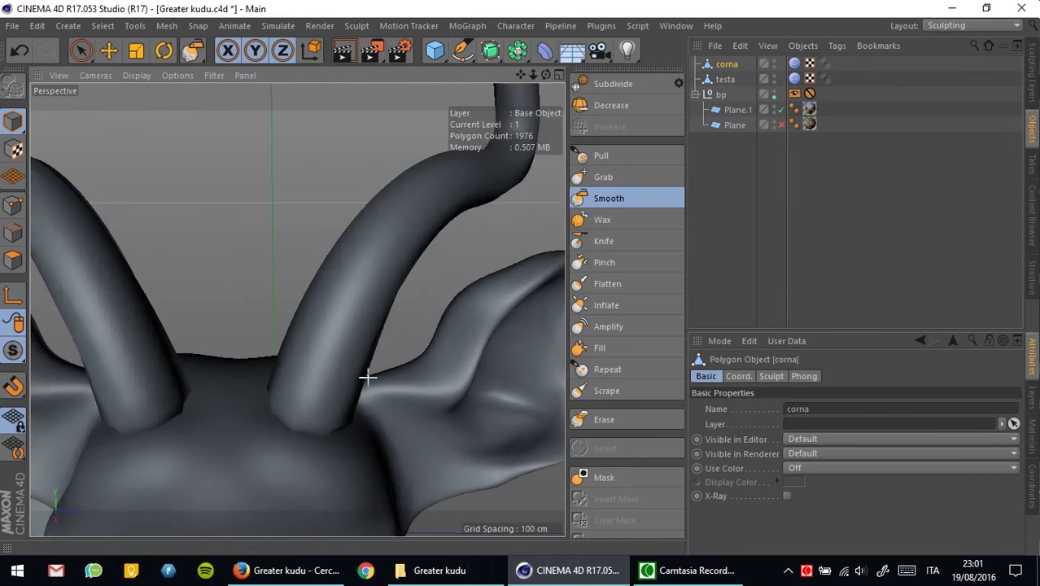
{"action": "left_click_drag", "start_coordinate": [367, 377], "coordinate": [325, 244], "text": "alt"}
{"action": "key", "text": "e"}
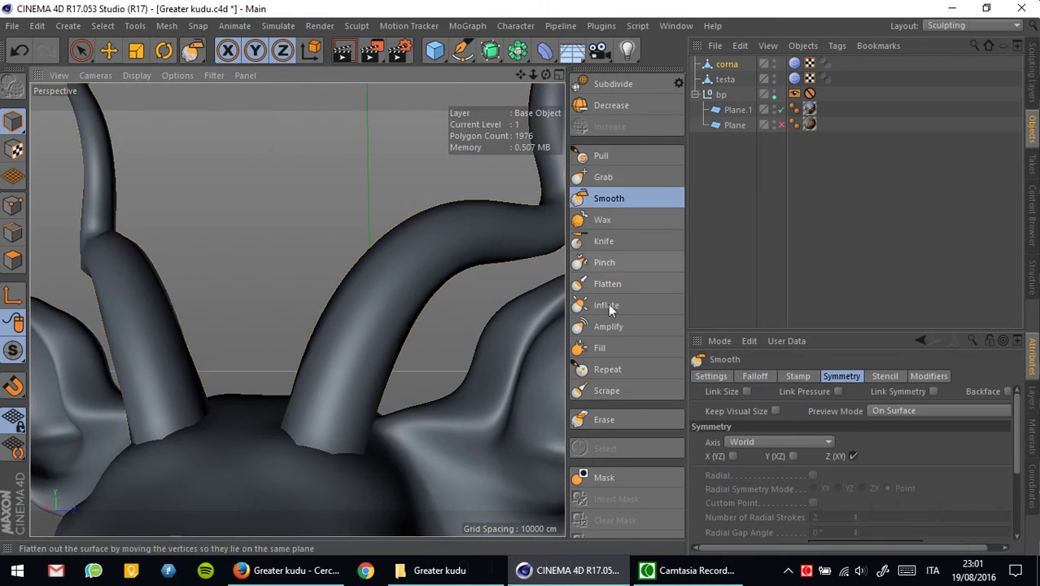
{"action": "left_click", "coordinate": [607, 283]}
{"action": "mouse_move", "coordinate": [348, 401]}
{"action": "left_mouse_down", "text": "alt"}
{"action": "mouse_move", "coordinate": [324, 364]}
{"action": "mouse_move", "coordinate": [472, 311]}
{"action": "mouse_move", "coordinate": [418, 221]}
{"action": "mouse_move", "coordinate": [512, 299]}
{"action": "left_mouse_up", "text": "alt"}
{"action": "key", "text": "ctrl+z"}
{"action": "left_click_drag", "start_coordinate": [301, 376], "coordinate": [271, 495], "text": "alt"}
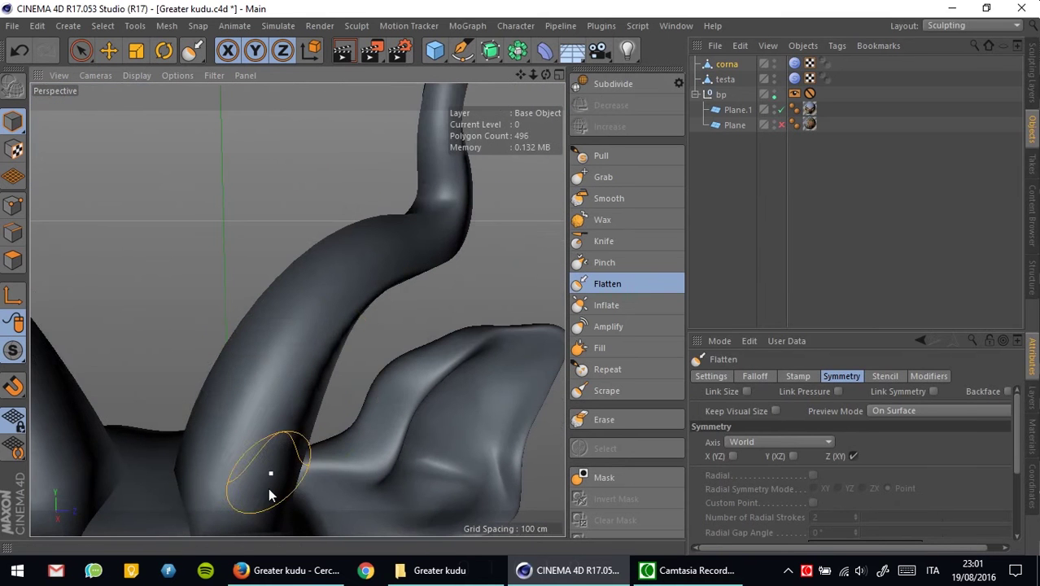
{"action": "mouse_move", "coordinate": [336, 288]}
{"action": "left_mouse_down", "text": "alt"}
{"action": "mouse_move", "coordinate": [400, 185]}
{"action": "mouse_move", "coordinate": [441, 286]}
{"action": "mouse_move", "coordinate": [430, 295]}
{"action": "left_mouse_up", "text": "alt"}
{"action": "key", "text": "ctrl+z"}
{"action": "key", "text": "e"}
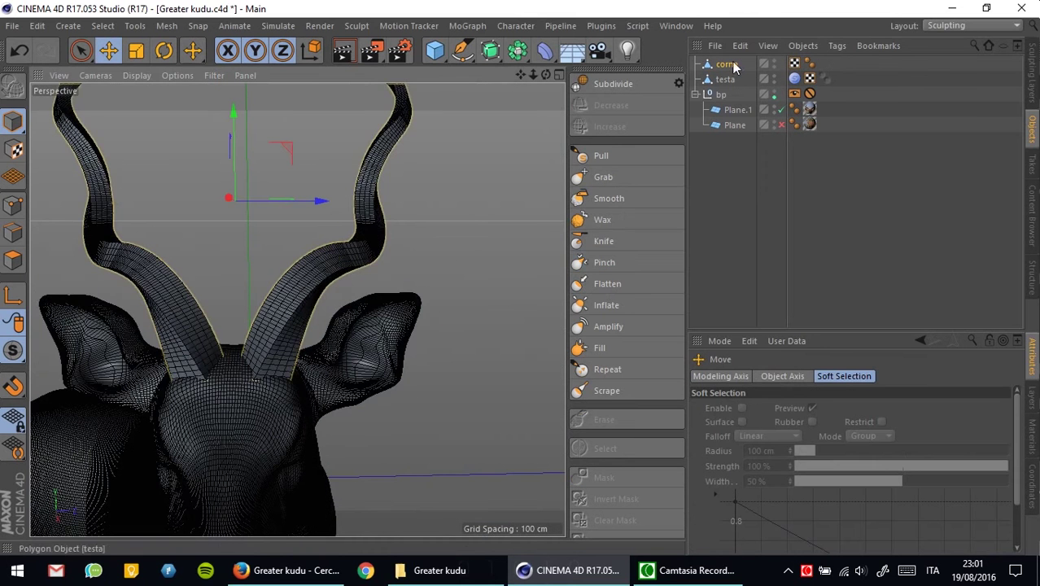
{"action": "key", "text": "ctrl+y"}
Step: Smooth and pinch the horns along their length and where they meet the head
{"action": "left_click", "coordinate": [609, 198]}
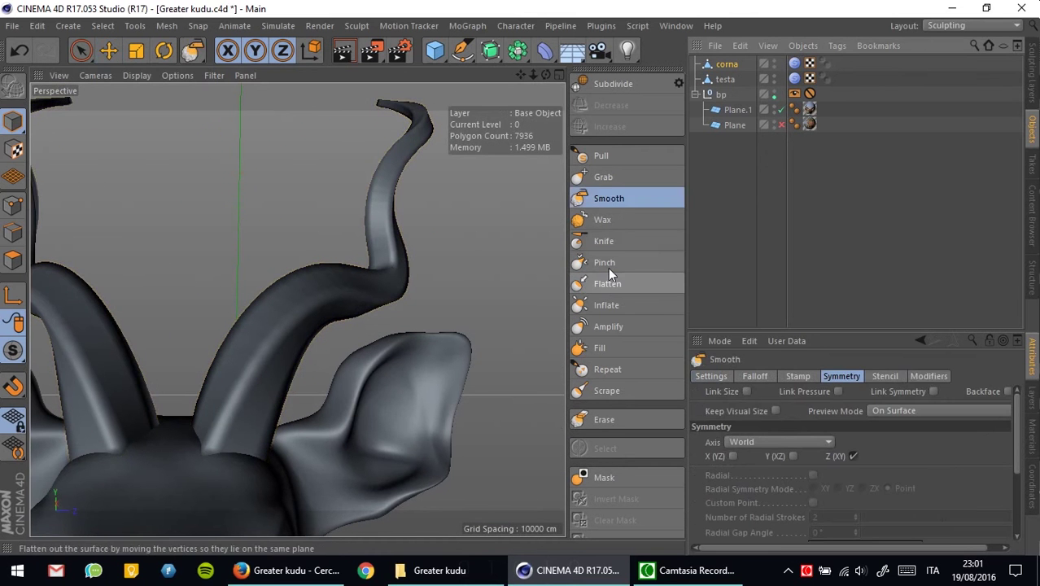
{"action": "left_click", "coordinate": [606, 264]}
{"action": "mouse_move", "coordinate": [399, 282]}
{"action": "left_mouse_down", "text": "alt"}
{"action": "mouse_move", "coordinate": [441, 195]}
{"action": "mouse_move", "coordinate": [369, 363]}
{"action": "left_mouse_up", "text": "alt"}
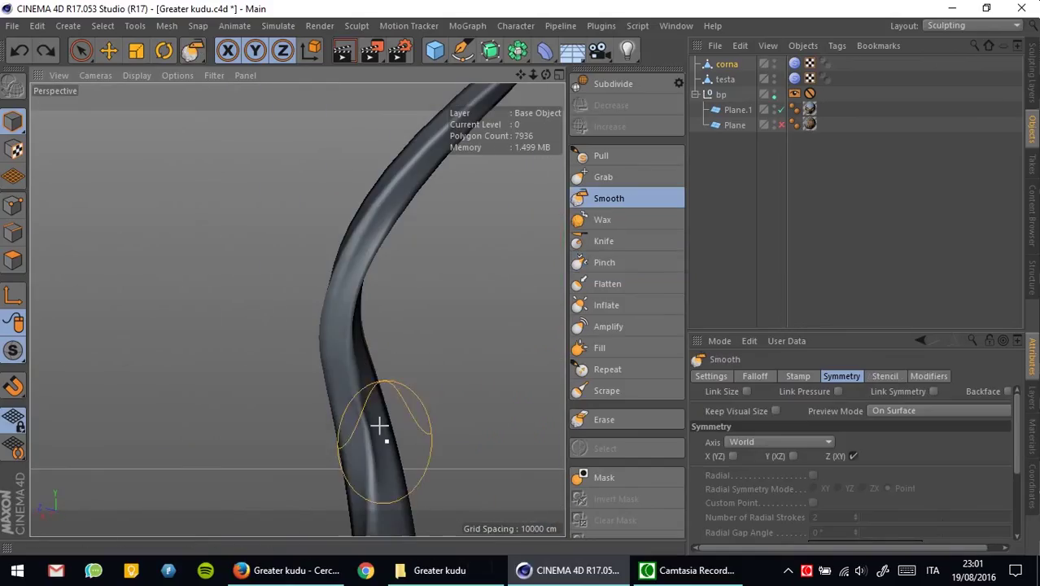
{"action": "mouse_move", "coordinate": [374, 457]}
{"action": "left_mouse_down", "text": "alt"}
{"action": "mouse_move", "coordinate": [332, 378]}
{"action": "mouse_move", "coordinate": [389, 297]}
{"action": "mouse_move", "coordinate": [321, 297]}
{"action": "mouse_move", "coordinate": [246, 358]}
{"action": "mouse_move", "coordinate": [299, 306]}
{"action": "mouse_move", "coordinate": [248, 366]}
{"action": "mouse_move", "coordinate": [337, 228]}
{"action": "mouse_move", "coordinate": [226, 415]}
{"action": "mouse_move", "coordinate": [198, 355]}
{"action": "left_mouse_up", "text": "alt"}
{"action": "mouse_move", "coordinate": [299, 420]}
{"action": "left_mouse_down", "text": "alt"}
{"action": "mouse_move", "coordinate": [297, 339]}
{"action": "mouse_move", "coordinate": [229, 400]}
{"action": "mouse_move", "coordinate": [311, 385]}
{"action": "mouse_move", "coordinate": [436, 320]}
{"action": "mouse_move", "coordinate": [425, 298]}
{"action": "mouse_move", "coordinate": [202, 166]}
{"action": "left_mouse_up", "text": "alt"}
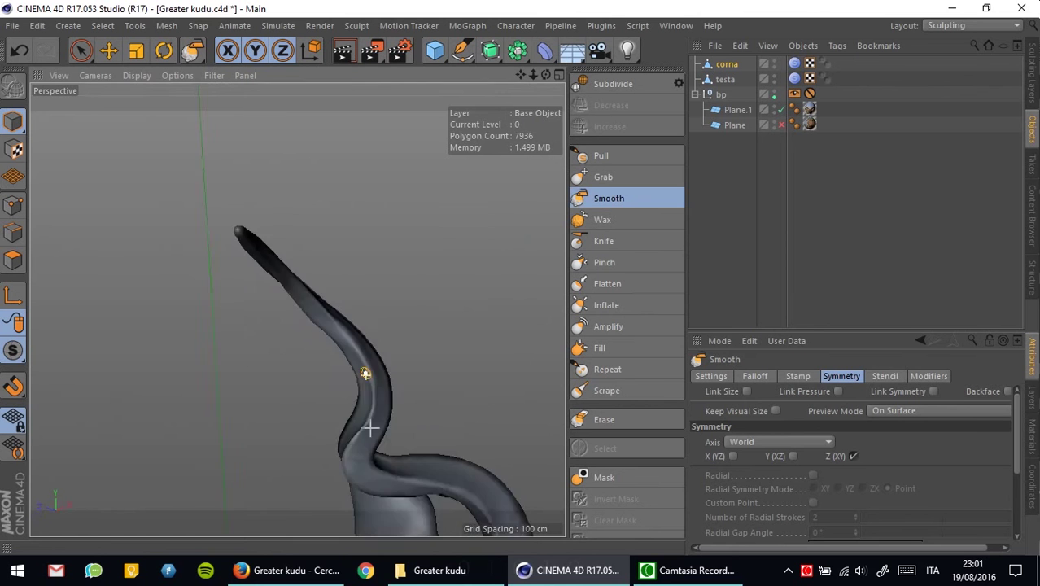
{"action": "mouse_move", "coordinate": [370, 428]}
{"action": "left_mouse_down", "text": "alt"}
{"action": "mouse_move", "coordinate": [267, 309]}
{"action": "mouse_move", "coordinate": [376, 471]}
{"action": "mouse_move", "coordinate": [386, 309]}
{"action": "mouse_move", "coordinate": [400, 274]}
{"action": "mouse_move", "coordinate": [174, 332]}
{"action": "mouse_move", "coordinate": [283, 220]}
{"action": "mouse_move", "coordinate": [371, 190]}
{"action": "mouse_move", "coordinate": [379, 291]}
{"action": "mouse_move", "coordinate": [358, 295]}
{"action": "mouse_move", "coordinate": [348, 234]}
{"action": "mouse_move", "coordinate": [329, 358]}
{"action": "mouse_move", "coordinate": [228, 342]}
{"action": "mouse_move", "coordinate": [155, 304]}
{"action": "left_mouse_up", "text": "alt"}
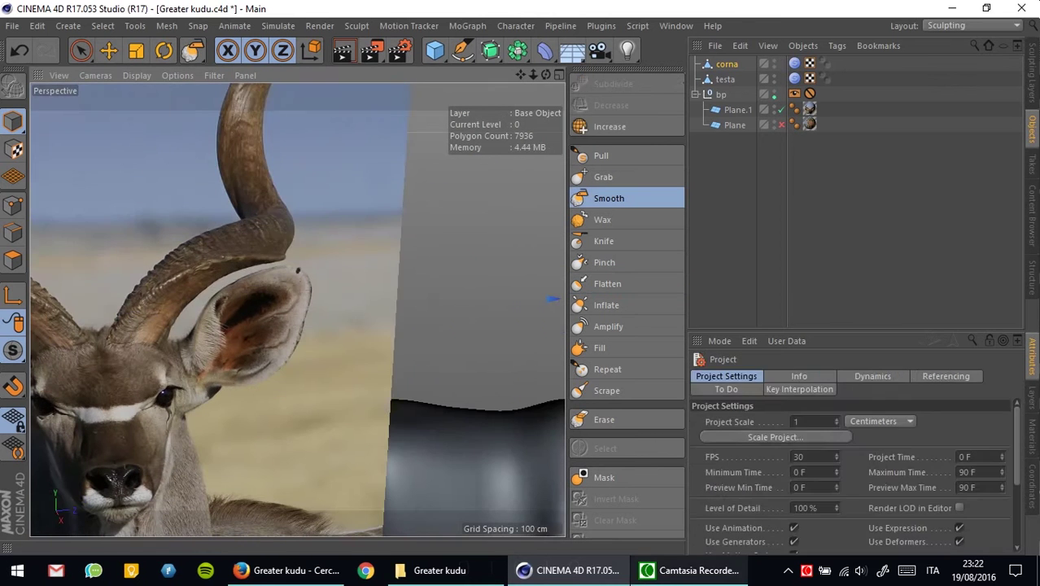
Step: Subdivide the horns to sculpt level 2 (126464 polygons) and smooth with brush size 13.281
{"action": "left_click", "coordinate": [615, 85]}
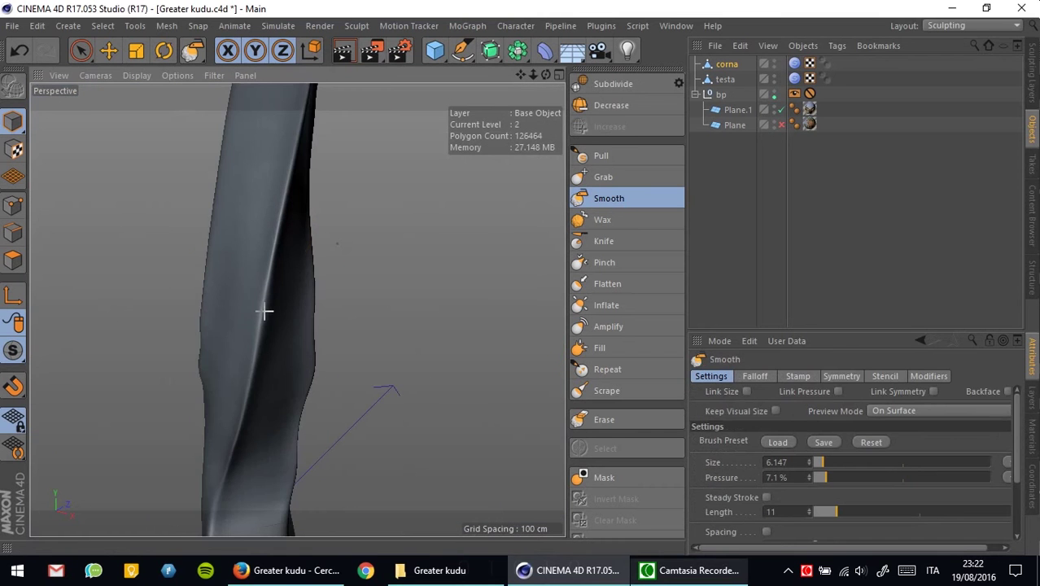
{"action": "mouse_move", "coordinate": [262, 309]}
{"action": "left_mouse_down", "text": "alt"}
{"action": "mouse_move", "coordinate": [280, 344]}
{"action": "mouse_move", "coordinate": [365, 176]}
{"action": "mouse_move", "coordinate": [327, 218]}
{"action": "mouse_move", "coordinate": [456, 244]}
{"action": "left_mouse_up", "text": "alt"}
{"action": "mouse_move", "coordinate": [406, 280]}
{"action": "left_mouse_down", "text": "alt"}
{"action": "mouse_move", "coordinate": [406, 264]}
{"action": "mouse_move", "coordinate": [253, 207]}
{"action": "mouse_move", "coordinate": [358, 292]}
{"action": "mouse_move", "coordinate": [400, 409]}
{"action": "mouse_move", "coordinate": [479, 448]}
{"action": "mouse_move", "coordinate": [402, 272]}
{"action": "left_mouse_up", "text": "alt"}
{"action": "left_click", "coordinate": [616, 193]}
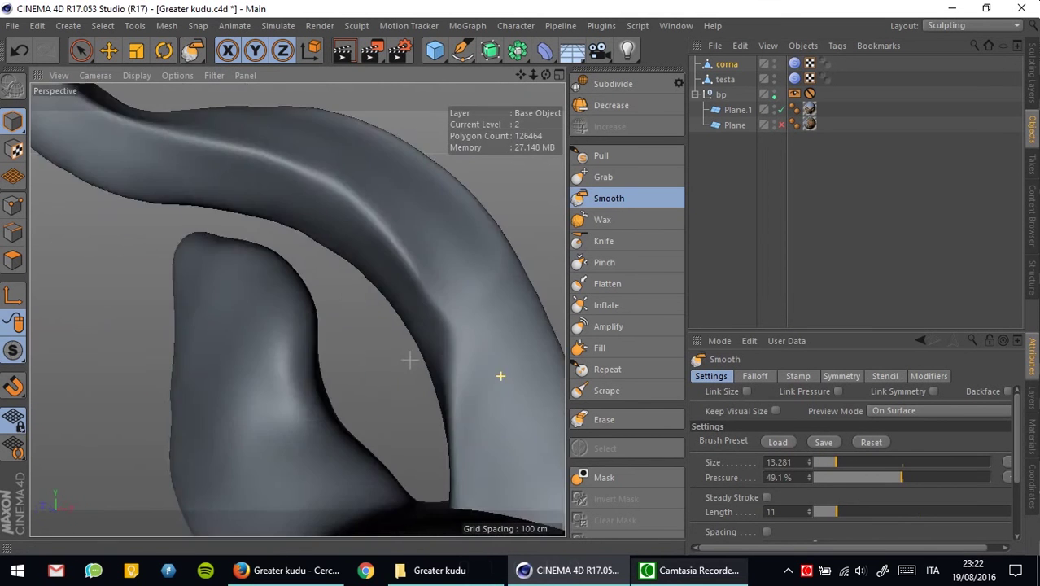
{"action": "mouse_move", "coordinate": [500, 375]}
{"action": "left_mouse_down", "text": "alt"}
{"action": "mouse_move", "coordinate": [226, 310]}
{"action": "mouse_move", "coordinate": [332, 298]}
{"action": "left_mouse_up", "text": "alt"}
{"action": "left_click", "coordinate": [606, 220]}
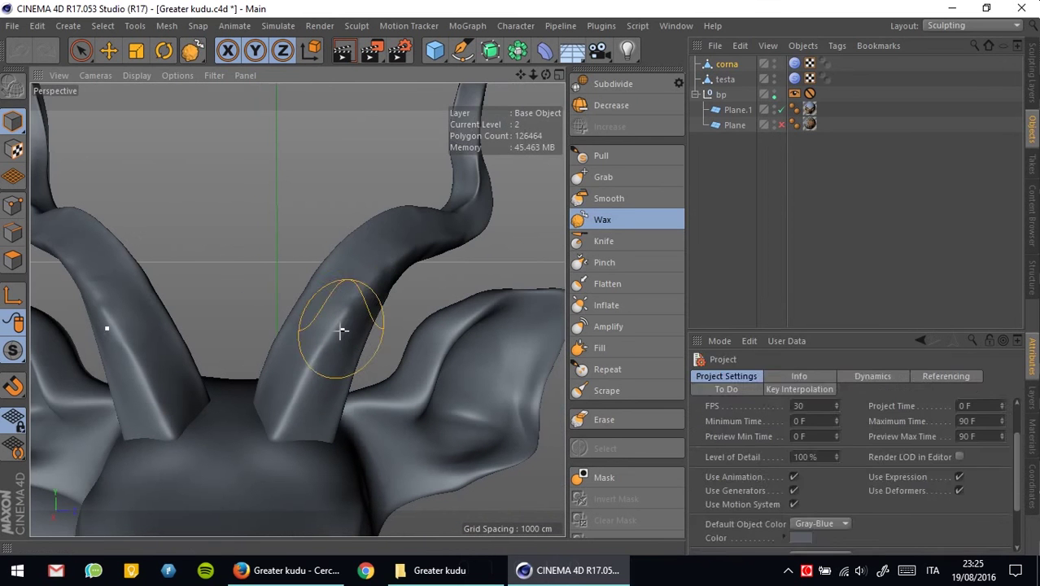
Step: Load the Wood stencil into the Pull brush, rotate it diagonally, and stroke the horns
{"action": "scroll", "coordinate": [833, 174], "scroll_direction": "down", "scroll_amount": 5}
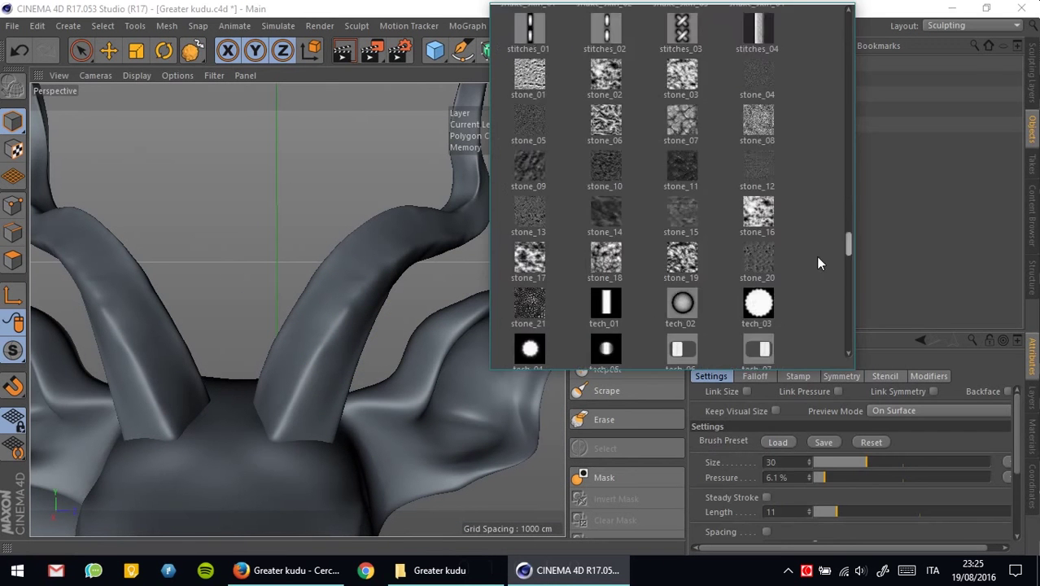
{"action": "scroll", "coordinate": [815, 256], "scroll_direction": "down", "scroll_amount": 5}
{"action": "left_click", "coordinate": [750, 230]}
{"action": "left_click", "coordinate": [885, 376]}
{"action": "left_click_drag", "start_coordinate": [811, 527], "coordinate": [841, 527]}
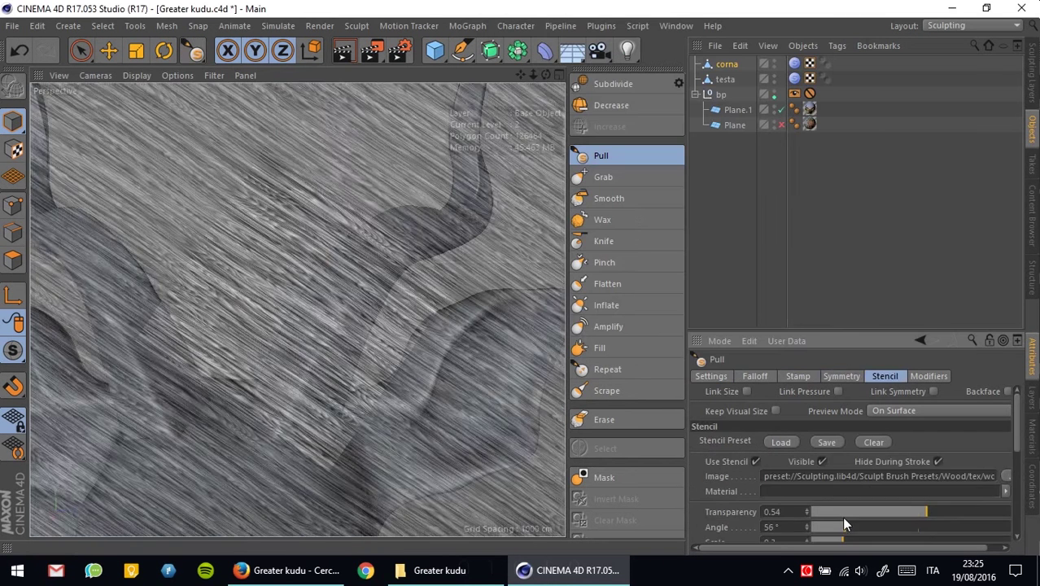
{"action": "left_click_drag", "start_coordinate": [337, 325], "coordinate": [362, 241], "text": "alt"}
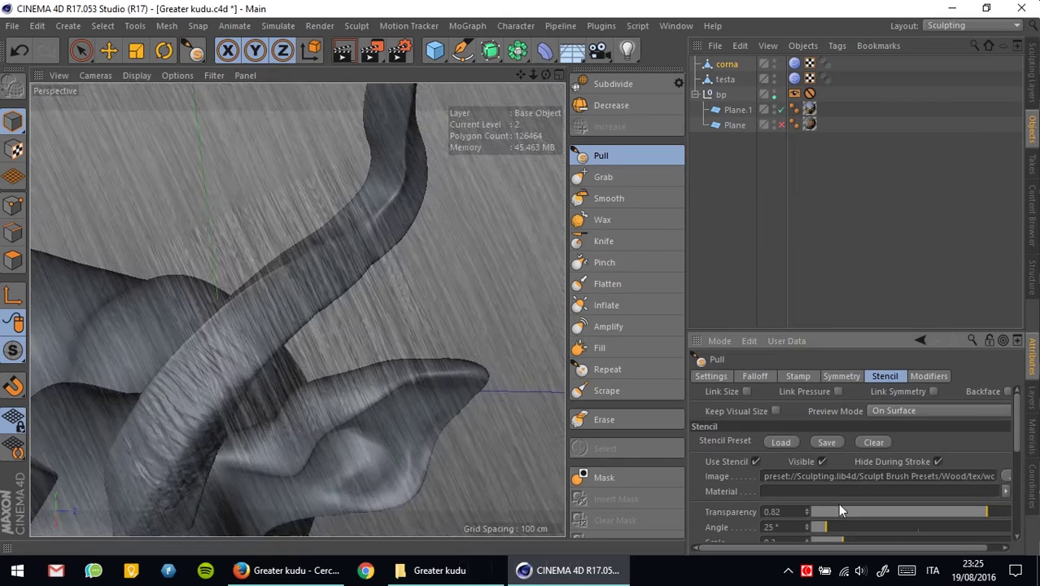
{"action": "mouse_move", "coordinate": [280, 325]}
{"action": "left_mouse_down", "text": "alt"}
{"action": "mouse_move", "coordinate": [278, 304]}
{"action": "mouse_move", "coordinate": [261, 359]}
{"action": "mouse_move", "coordinate": [360, 225]}
{"action": "mouse_move", "coordinate": [372, 324]}
{"action": "mouse_move", "coordinate": [302, 286]}
{"action": "mouse_move", "coordinate": [347, 244]}
{"action": "left_mouse_up", "text": "alt"}
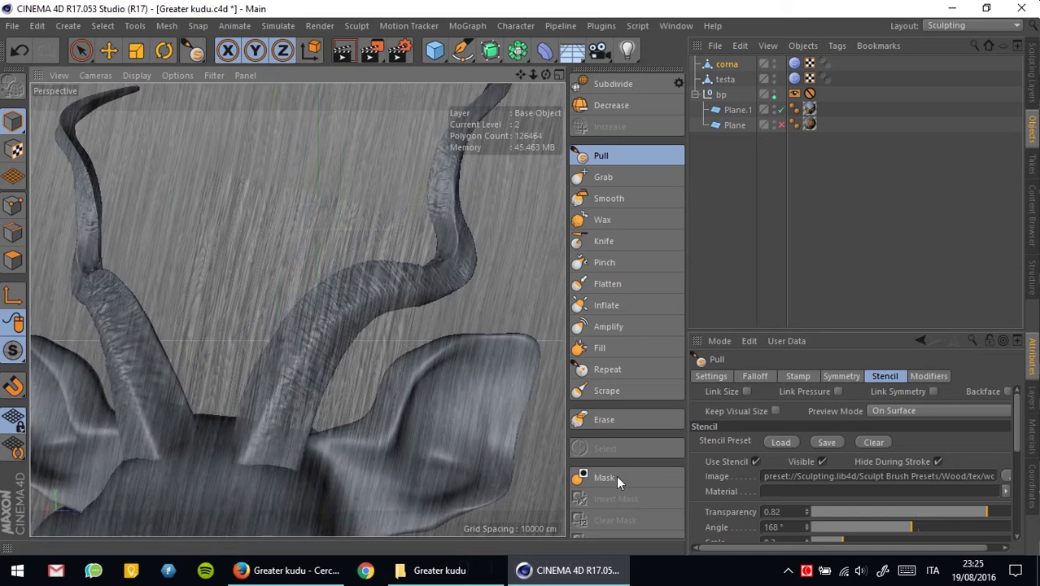
{"action": "left_click_drag", "start_coordinate": [274, 455], "coordinate": [326, 383], "text": "alt"}
Step: Smooth the textured horns with the Smooth brush at size 26.971
{"action": "left_click", "coordinate": [596, 151]}
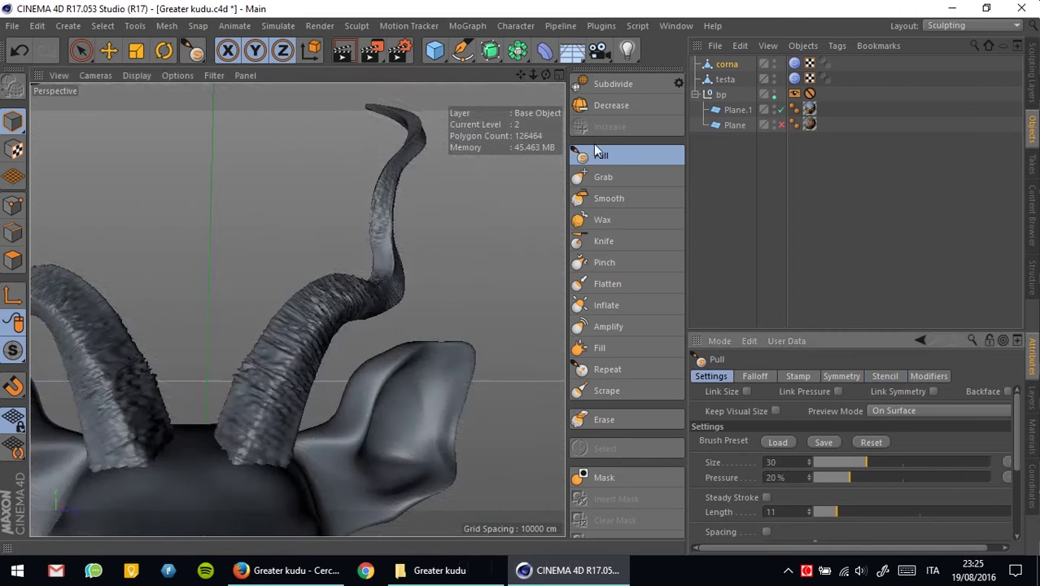
{"action": "left_click", "coordinate": [609, 198]}
{"action": "left_click_drag", "start_coordinate": [283, 342], "coordinate": [258, 371], "text": "alt"}
{"action": "mouse_move", "coordinate": [358, 306]}
{"action": "left_mouse_down", "text": "alt"}
{"action": "mouse_move", "coordinate": [378, 329]}
{"action": "mouse_move", "coordinate": [362, 363]}
{"action": "mouse_move", "coordinate": [121, 144]}
{"action": "left_mouse_up", "text": "alt"}
{"action": "scroll", "coordinate": [372, 301], "scroll_direction": "down", "scroll_amount": 5}
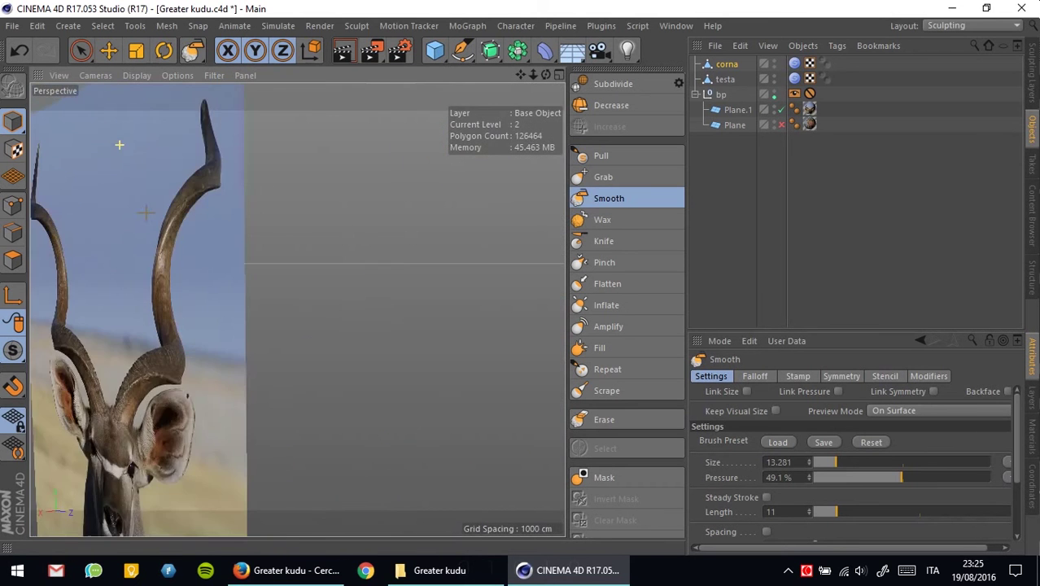
{"action": "scroll", "coordinate": [204, 278], "scroll_direction": "up", "scroll_amount": 3}
{"action": "scroll", "coordinate": [233, 349], "scroll_direction": "up", "scroll_amount": 3}
{"action": "left_click_drag", "start_coordinate": [233, 348], "coordinate": [437, 301], "text": "alt"}
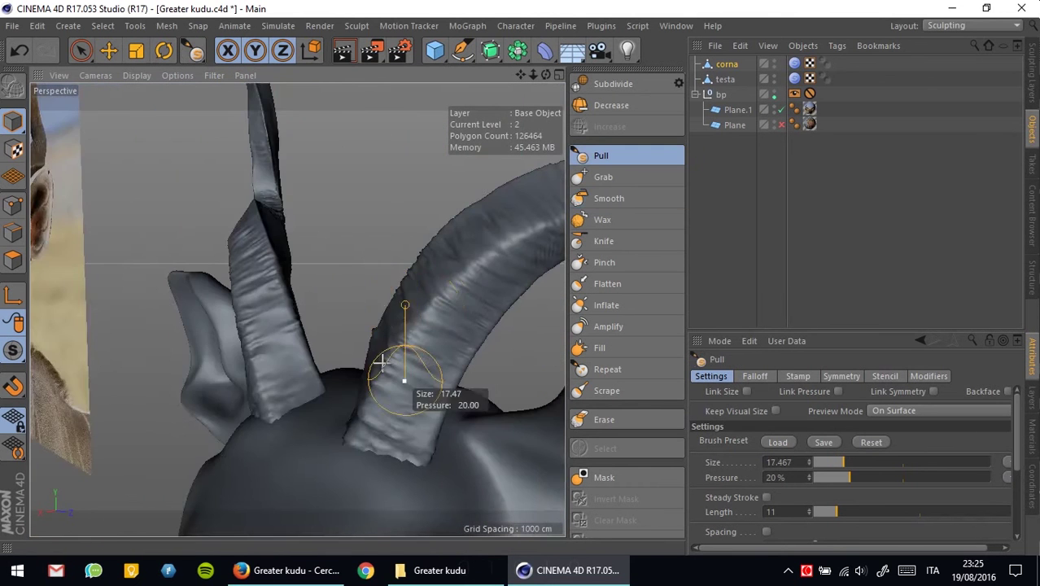
{"action": "mouse_move", "coordinate": [380, 362]}
{"action": "left_mouse_down", "text": "alt"}
{"action": "mouse_move", "coordinate": [360, 379]}
{"action": "mouse_move", "coordinate": [406, 325]}
{"action": "mouse_move", "coordinate": [392, 310]}
{"action": "mouse_move", "coordinate": [433, 315]}
{"action": "left_mouse_up", "text": "alt"}
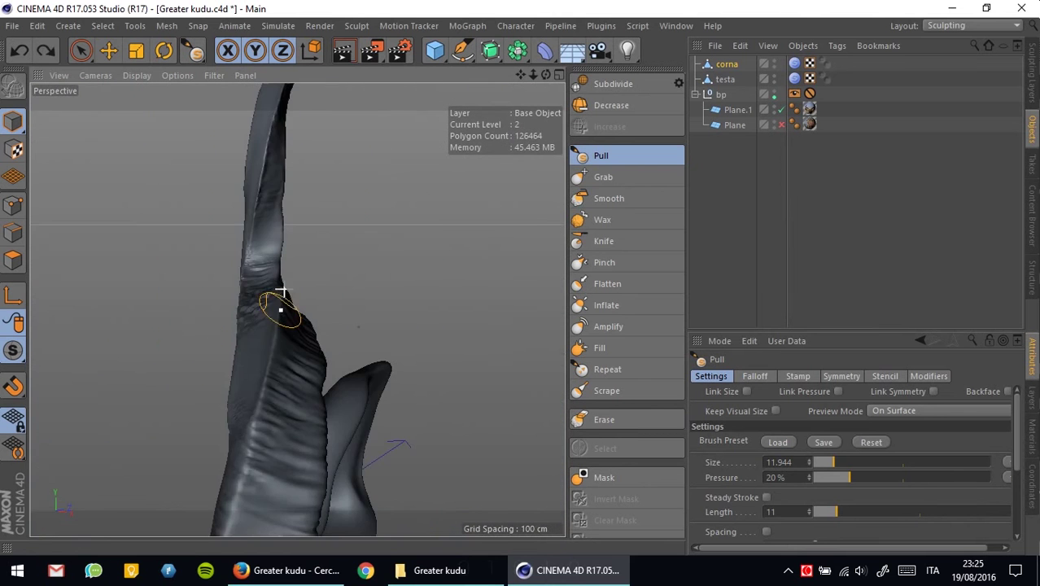
{"action": "left_click_drag", "start_coordinate": [316, 337], "coordinate": [330, 369], "text": "alt"}
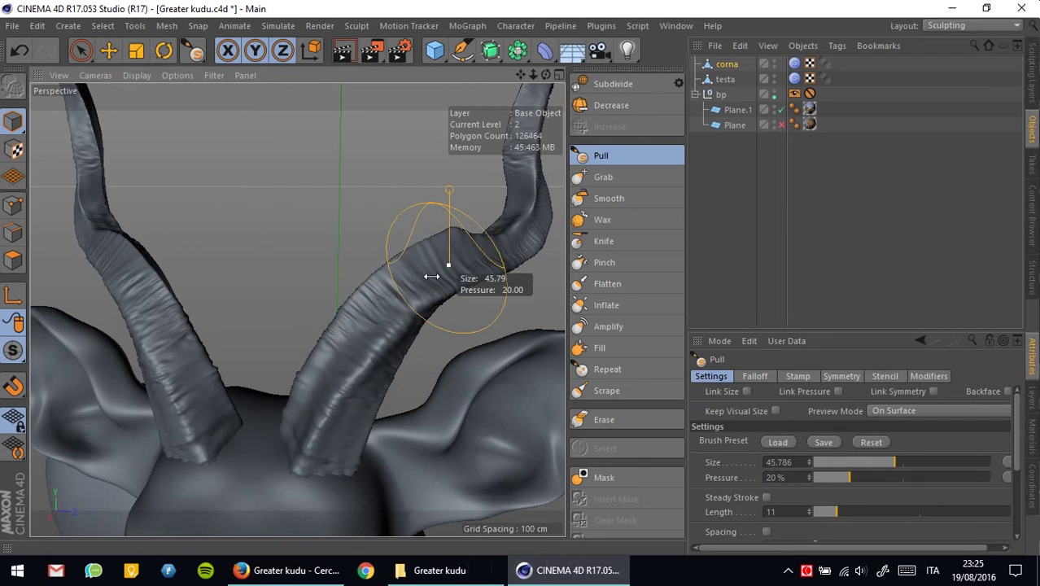
{"action": "middle_click_drag", "start_coordinate": [431, 277], "coordinate": [411, 276]}
{"action": "mouse_move", "coordinate": [411, 276]}
{"action": "left_mouse_down", "text": "alt"}
{"action": "mouse_move", "coordinate": [394, 253]}
{"action": "mouse_move", "coordinate": [397, 210]}
{"action": "mouse_move", "coordinate": [520, 204]}
{"action": "mouse_move", "coordinate": [495, 239]}
{"action": "left_mouse_up", "text": "alt"}
Step: Reapply the vertical wood-grain stencil to the Pull brush and Shift-smooth the horn
{"action": "left_click", "coordinate": [603, 419]}
{"action": "left_click", "coordinate": [601, 155]}
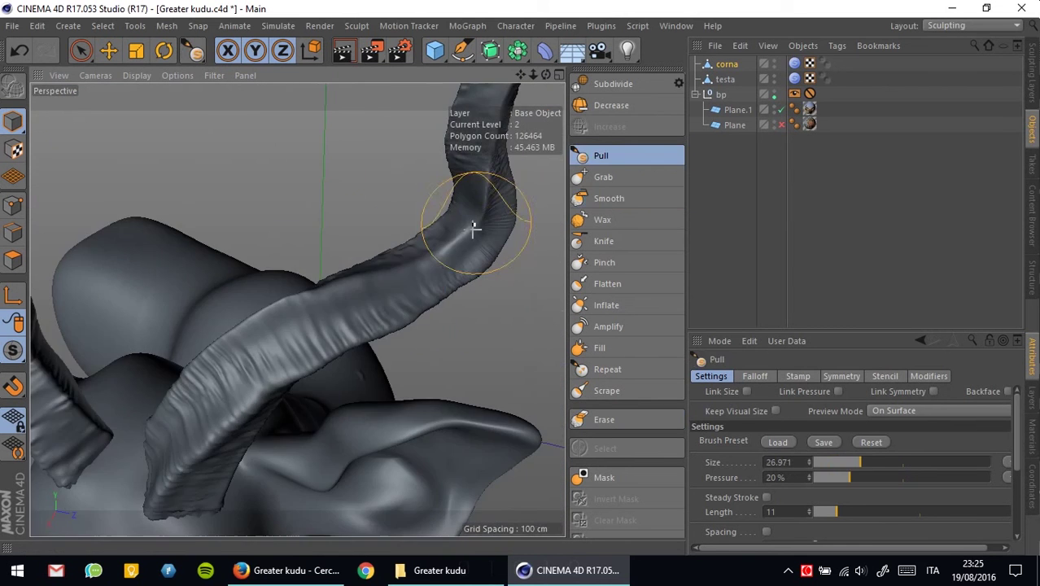
{"action": "left_click", "coordinate": [778, 442]}
{"action": "scroll", "coordinate": [824, 244], "scroll_direction": "down", "scroll_amount": 5}
{"action": "left_click", "coordinate": [823, 324]}
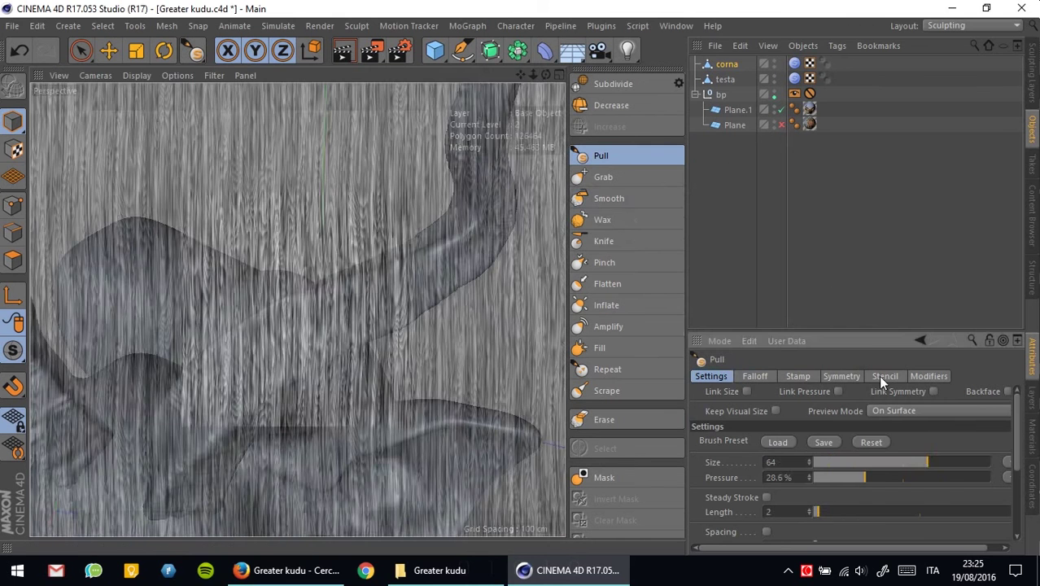
{"action": "left_click", "coordinate": [884, 376]}
{"action": "key", "text": "shift"}
{"action": "mouse_move", "coordinate": [449, 226]}
{"action": "left_mouse_down", "text": "alt"}
{"action": "mouse_move", "coordinate": [383, 255]}
{"action": "mouse_move", "coordinate": [323, 214]}
{"action": "mouse_move", "coordinate": [439, 137]}
{"action": "left_mouse_up", "text": "alt"}
{"action": "left_click_drag", "start_coordinate": [371, 196], "coordinate": [355, 233], "text": "alt"}
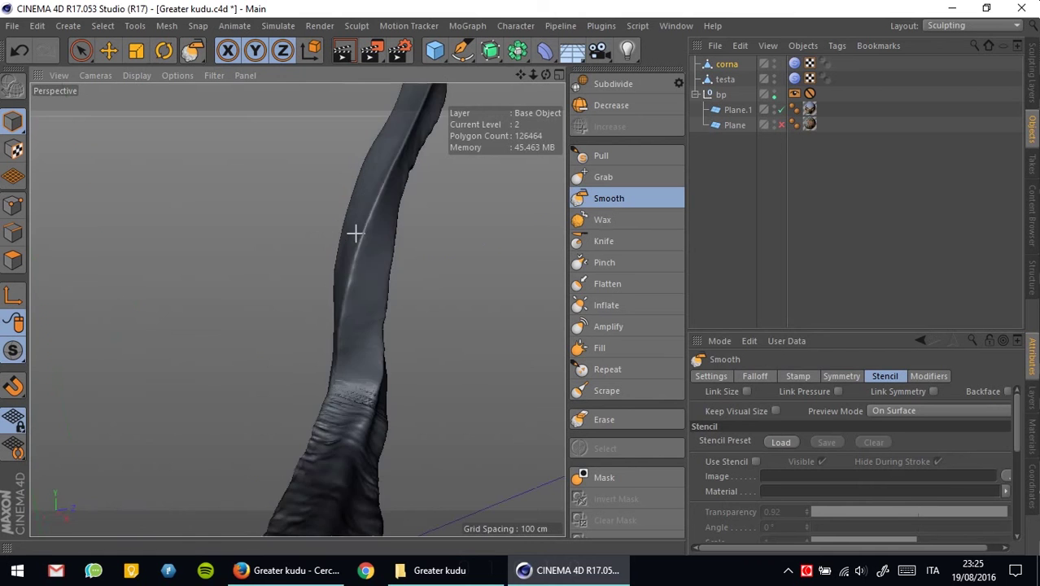
{"action": "left_click_drag", "start_coordinate": [422, 148], "coordinate": [297, 309], "text": "alt"}
{"action": "mouse_move", "coordinate": [439, 161]}
{"action": "left_mouse_down", "text": "alt"}
{"action": "mouse_move", "coordinate": [412, 239]}
{"action": "mouse_move", "coordinate": [424, 225]}
{"action": "mouse_move", "coordinate": [494, 208]}
{"action": "mouse_move", "coordinate": [288, 259]}
{"action": "left_mouse_up", "text": "alt"}
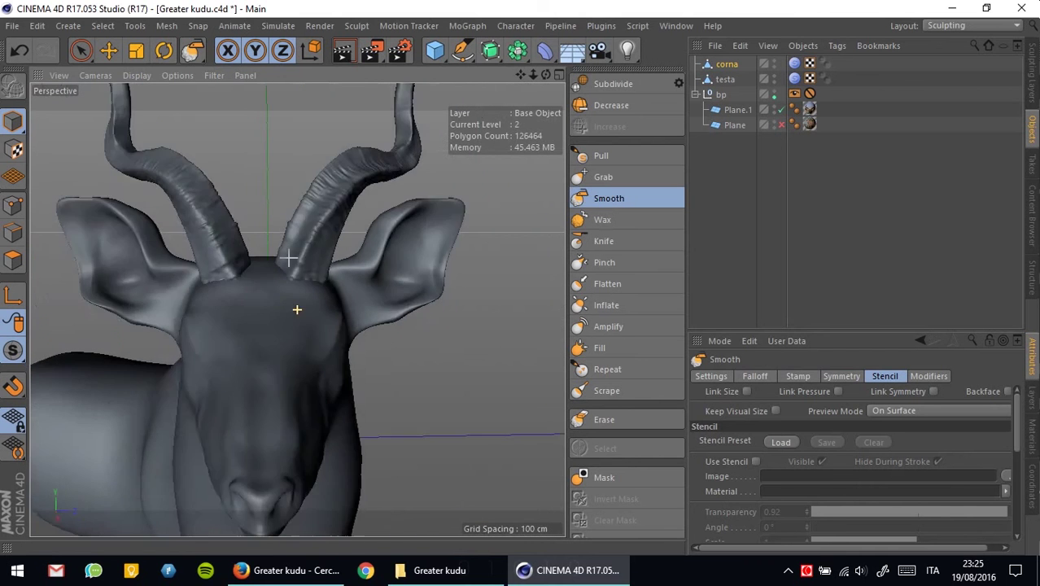
{"action": "scroll", "coordinate": [288, 259], "scroll_direction": "up", "scroll_amount": 3}
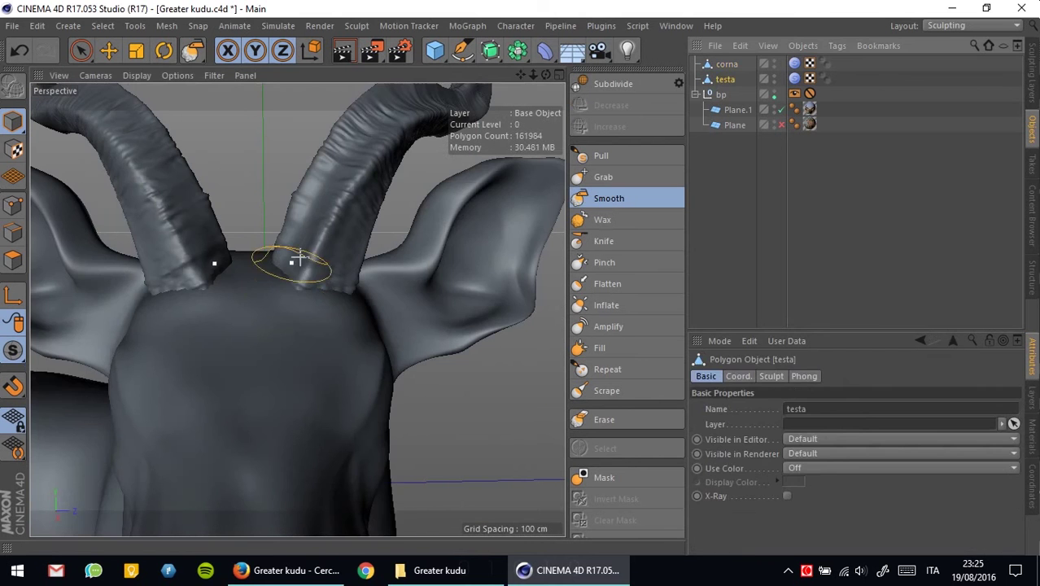
Step: Select corna and bend the horn tips outward with the Grab brush
{"action": "left_click", "coordinate": [600, 156]}
{"action": "left_click", "coordinate": [710, 376]}
{"action": "left_click", "coordinate": [726, 63]}
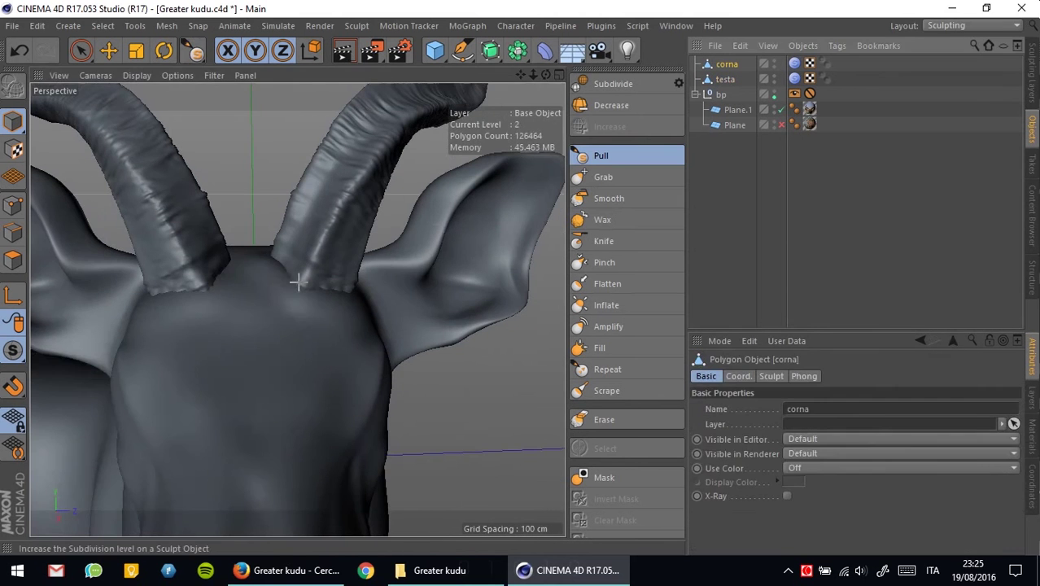
{"action": "left_click", "coordinate": [603, 177]}
{"action": "mouse_move", "coordinate": [318, 272]}
{"action": "left_mouse_down", "text": "alt"}
{"action": "mouse_move", "coordinate": [332, 274]}
{"action": "mouse_move", "coordinate": [328, 218]}
{"action": "mouse_move", "coordinate": [297, 269]}
{"action": "mouse_move", "coordinate": [404, 337]}
{"action": "mouse_move", "coordinate": [212, 248]}
{"action": "left_mouse_up", "text": "alt"}
{"action": "scroll", "coordinate": [328, 219], "scroll_direction": "up", "scroll_amount": 3}
Step: Smooth the roughest horn patches, checking against the kudu reference image
{"action": "left_click", "coordinate": [609, 198]}
{"action": "scroll", "coordinate": [325, 233], "scroll_direction": "down", "scroll_amount": 3}
{"action": "scroll", "coordinate": [326, 233], "scroll_direction": "up", "scroll_amount": 5}
{"action": "scroll", "coordinate": [330, 252], "scroll_direction": "up", "scroll_amount": 3}
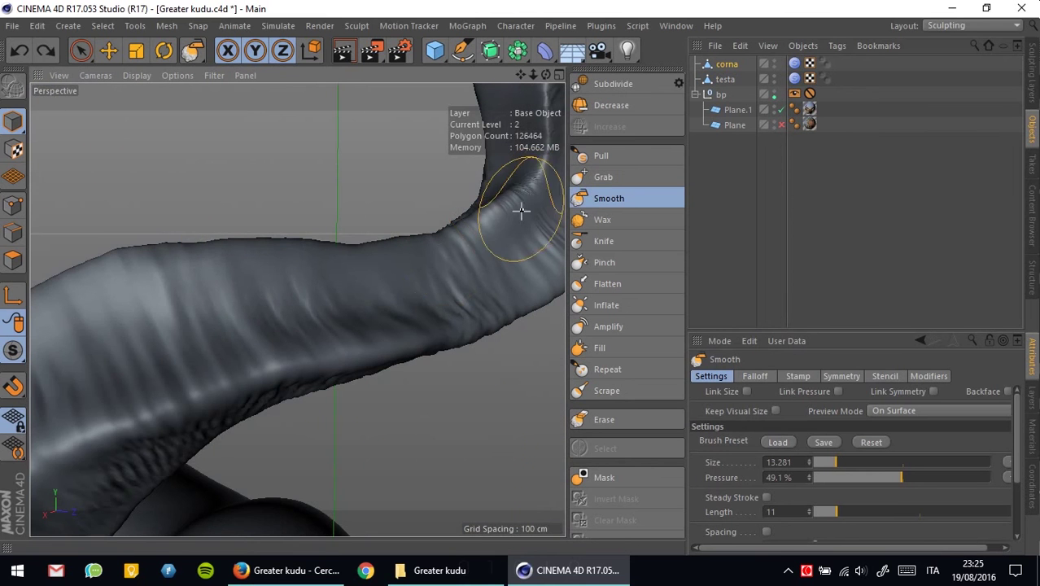
{"action": "mouse_move", "coordinate": [521, 211]}
{"action": "left_mouse_down", "text": "alt"}
{"action": "mouse_move", "coordinate": [422, 225]}
{"action": "mouse_move", "coordinate": [401, 275]}
{"action": "mouse_move", "coordinate": [264, 216]}
{"action": "mouse_move", "coordinate": [406, 371]}
{"action": "mouse_move", "coordinate": [388, 415]}
{"action": "mouse_move", "coordinate": [316, 299]}
{"action": "mouse_move", "coordinate": [421, 192]}
{"action": "mouse_move", "coordinate": [209, 174]}
{"action": "mouse_move", "coordinate": [344, 283]}
{"action": "mouse_move", "coordinate": [399, 371]}
{"action": "mouse_move", "coordinate": [360, 484]}
{"action": "mouse_move", "coordinate": [413, 297]}
{"action": "mouse_move", "coordinate": [397, 307]}
{"action": "left_mouse_up", "text": "alt"}
{"action": "scroll", "coordinate": [298, 229], "scroll_direction": "down", "scroll_amount": 2}
{"action": "left_click_drag", "start_coordinate": [351, 432], "coordinate": [344, 383], "text": "alt"}
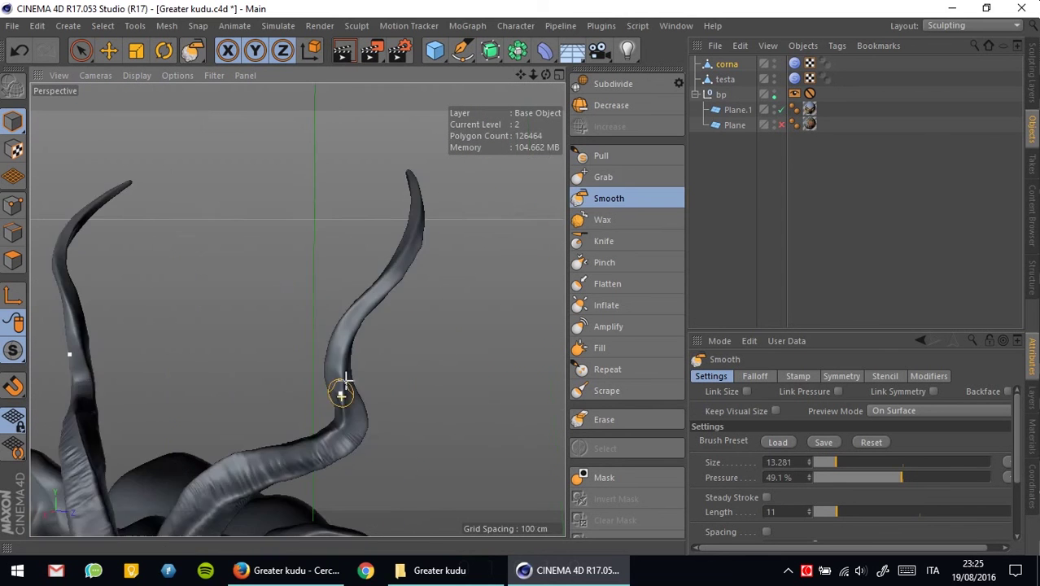
{"action": "right_click_drag", "start_coordinate": [343, 383], "coordinate": [344, 468], "text": "alt"}
{"action": "mouse_move", "coordinate": [340, 421]}
{"action": "left_mouse_down", "text": "alt"}
{"action": "mouse_move", "coordinate": [353, 290]}
{"action": "mouse_move", "coordinate": [378, 292]}
{"action": "mouse_move", "coordinate": [359, 423]}
{"action": "mouse_move", "coordinate": [368, 403]}
{"action": "left_mouse_up", "text": "alt"}
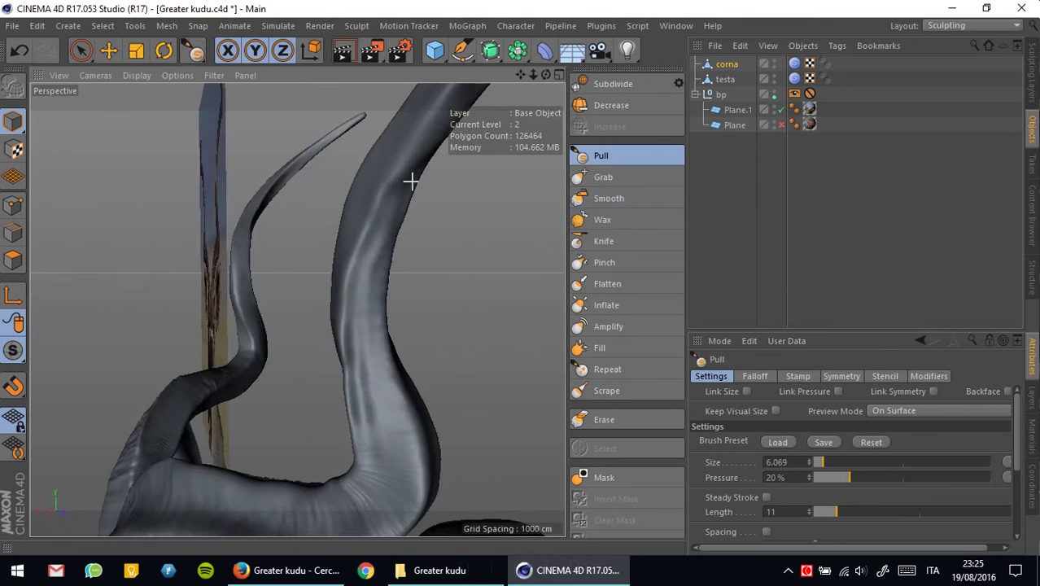
{"action": "mouse_move", "coordinate": [411, 180]}
{"action": "left_mouse_down", "text": "alt"}
{"action": "mouse_move", "coordinate": [371, 413]}
{"action": "mouse_move", "coordinate": [340, 397]}
{"action": "left_mouse_up", "text": "alt"}
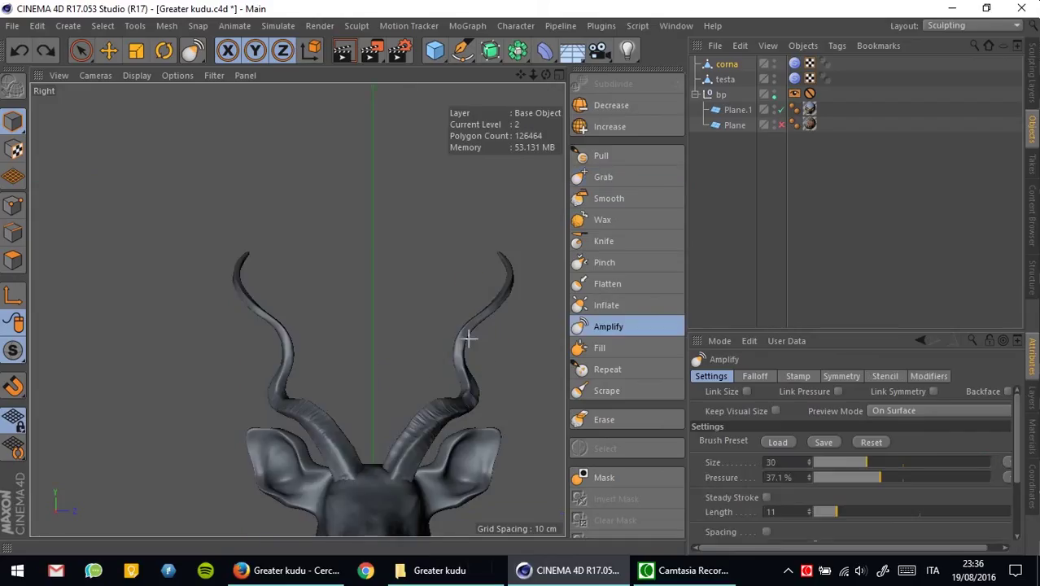
Step: Rectangle-select horn points with soft selection, pick the Pull brush, and subdivide the horn mesh
{"action": "middle_click", "coordinate": [506, 359]}
{"action": "middle_click", "coordinate": [209, 183]}
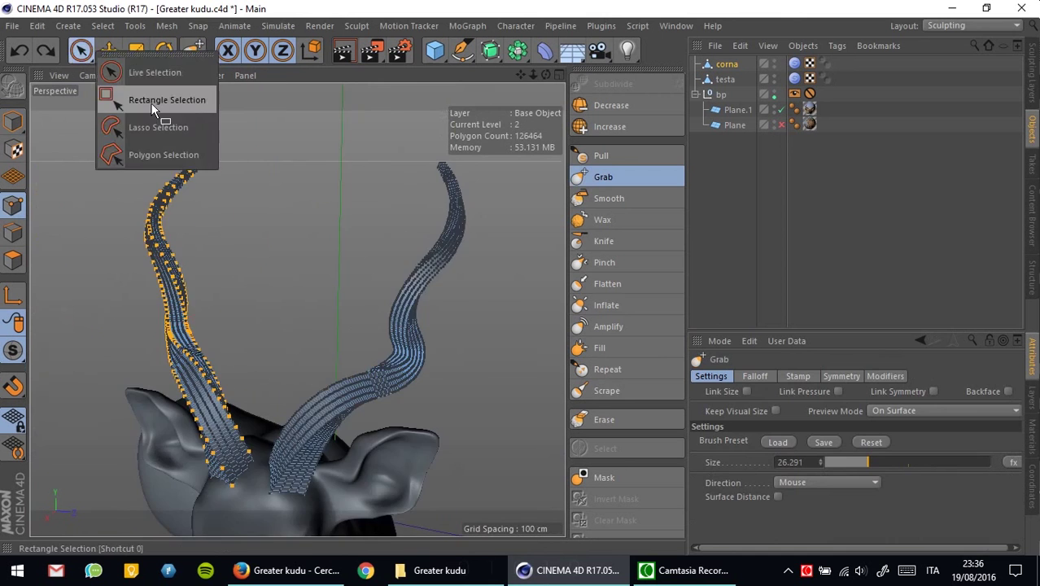
{"action": "left_click", "coordinate": [154, 104]}
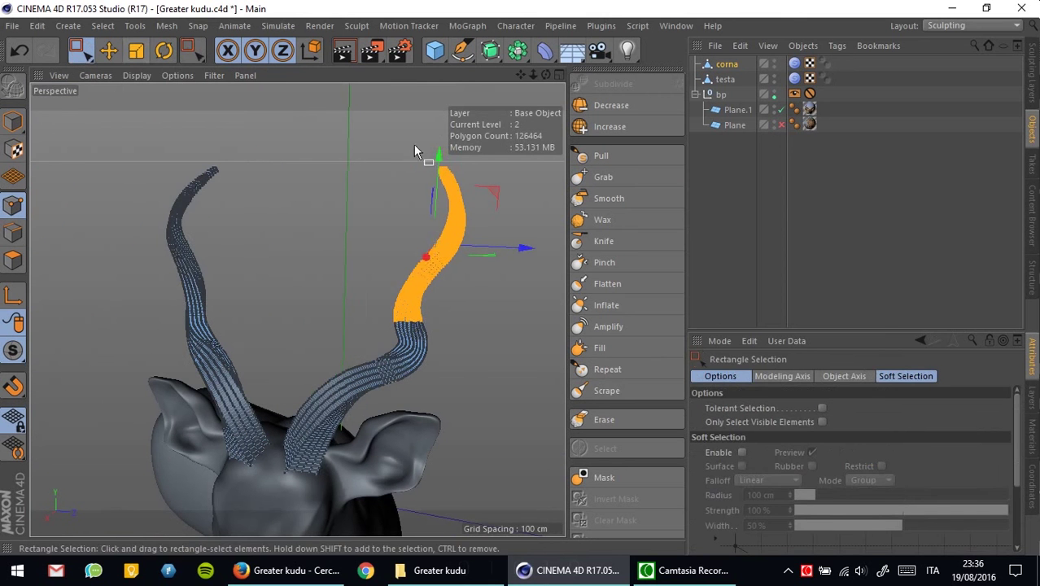
{"action": "left_click", "coordinate": [906, 376]}
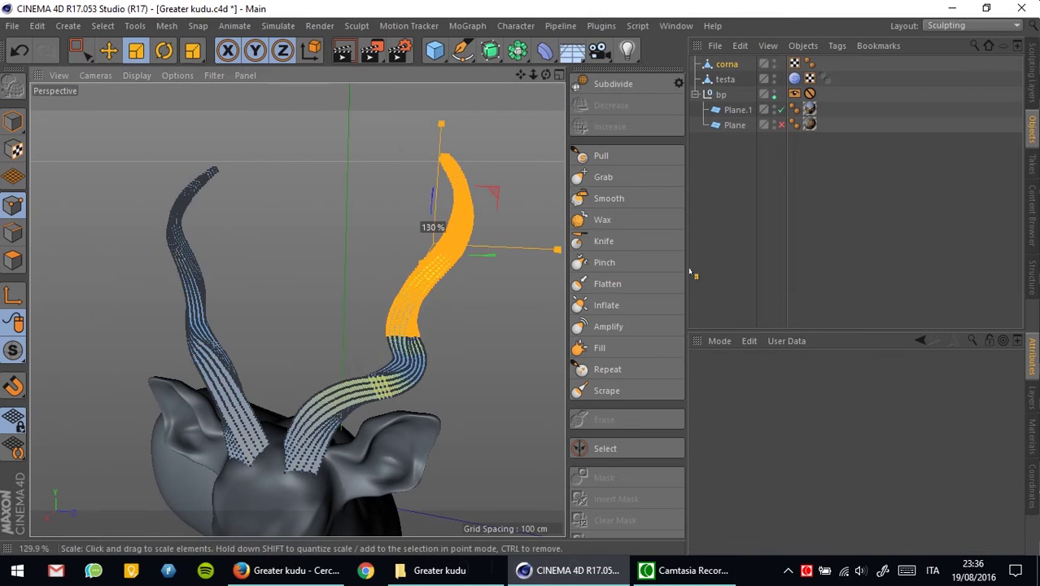
{"action": "left_click_drag", "start_coordinate": [430, 228], "coordinate": [418, 215], "text": "alt"}
{"action": "key", "text": "0"}
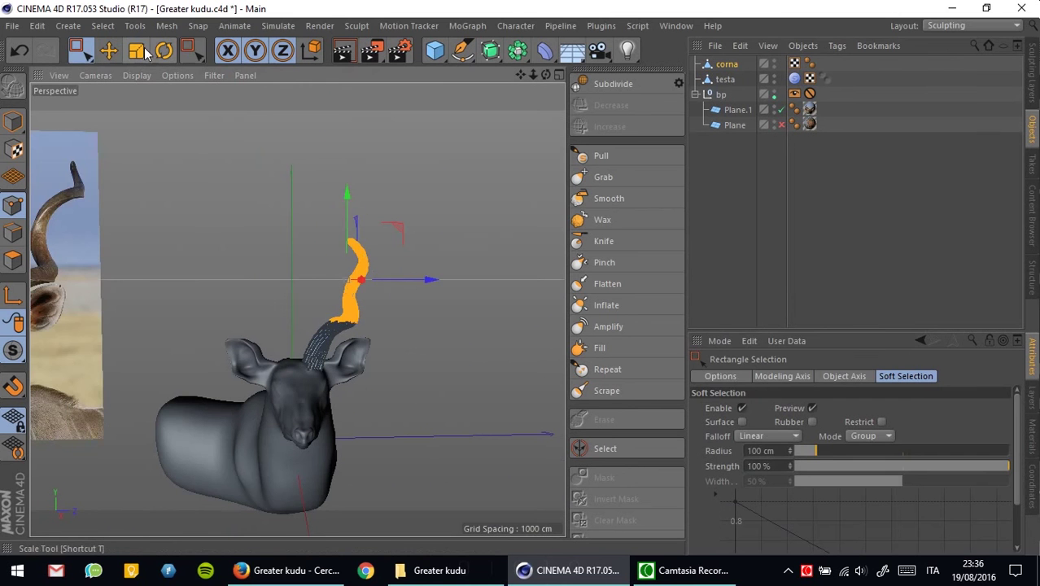
{"action": "left_click", "coordinate": [659, 156]}
{"action": "scroll", "coordinate": [341, 309], "scroll_direction": "up", "scroll_amount": 5}
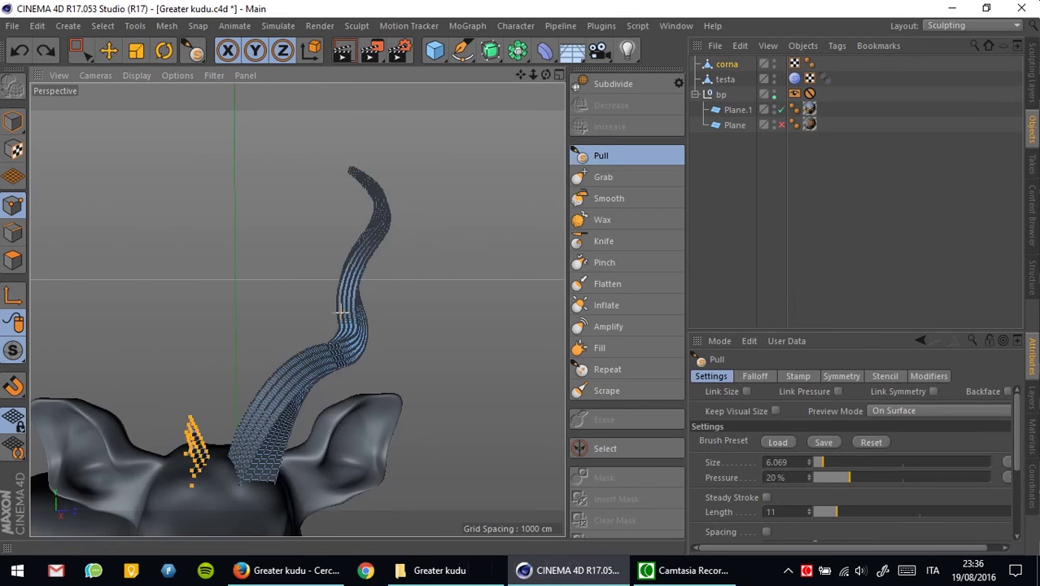
{"action": "left_click", "coordinate": [624, 105]}
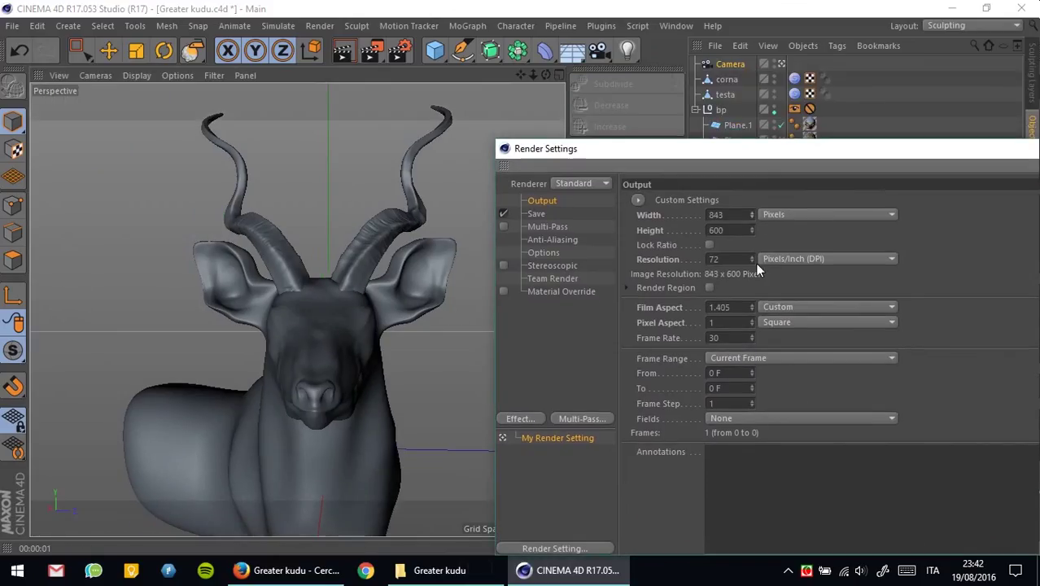
Step: Switch the render output size to centimetres, adjust width and height, and test-render the kudu
{"action": "left_click_drag", "start_coordinate": [361, 247], "coordinate": [297, 308], "text": "alt"}
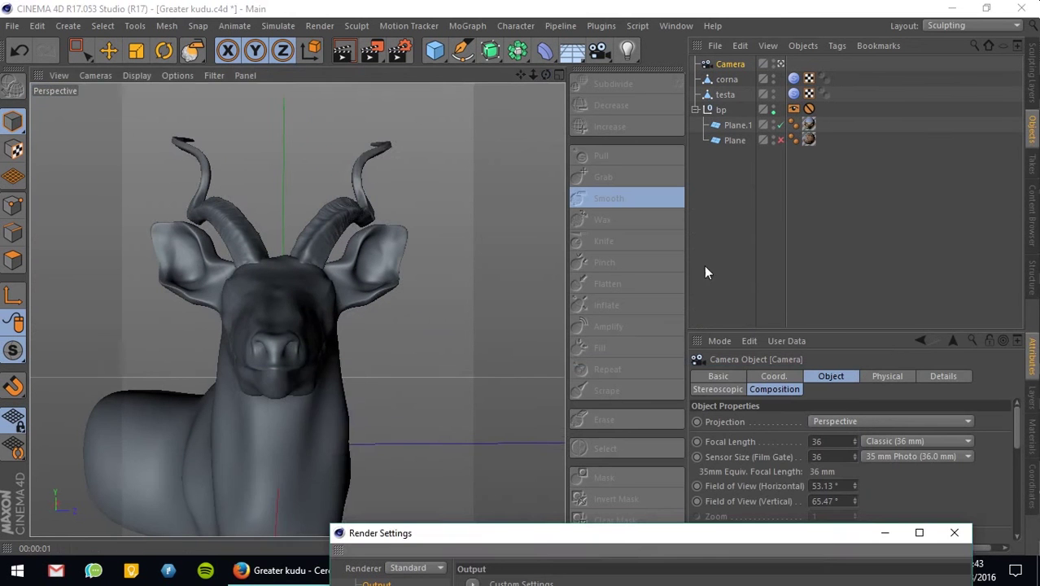
{"action": "left_click_drag", "start_coordinate": [546, 74], "coordinate": [529, 81]}
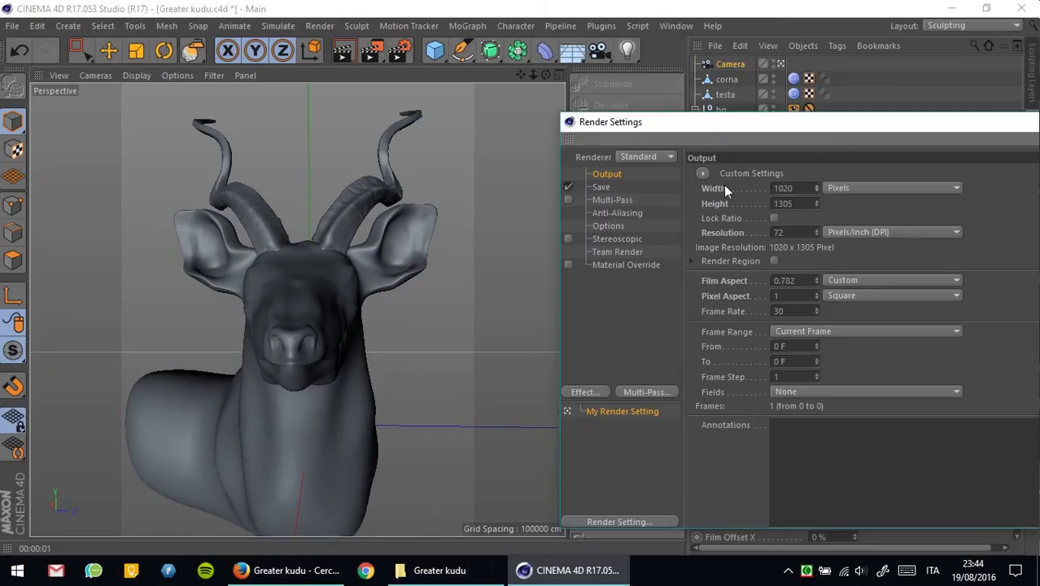
{"action": "left_click", "coordinate": [817, 186]}
{"action": "mouse_move", "coordinate": [545, 74]}
{"action": "left_mouse_down"}
{"action": "mouse_move", "coordinate": [527, 71]}
{"action": "mouse_move", "coordinate": [546, 77]}
{"action": "mouse_move", "coordinate": [567, 137]}
{"action": "left_mouse_up"}
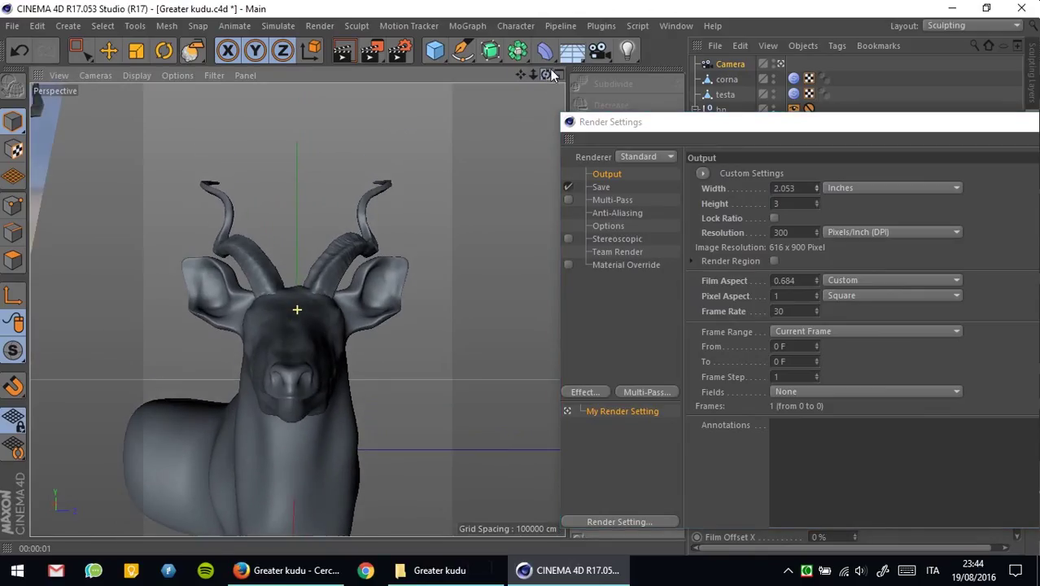
{"action": "mouse_move", "coordinate": [535, 73]}
{"action": "left_mouse_down"}
{"action": "mouse_move", "coordinate": [546, 75]}
{"action": "mouse_move", "coordinate": [521, 74]}
{"action": "left_mouse_up"}
{"action": "left_click", "coordinate": [838, 188]}
{"action": "left_click", "coordinate": [841, 210]}
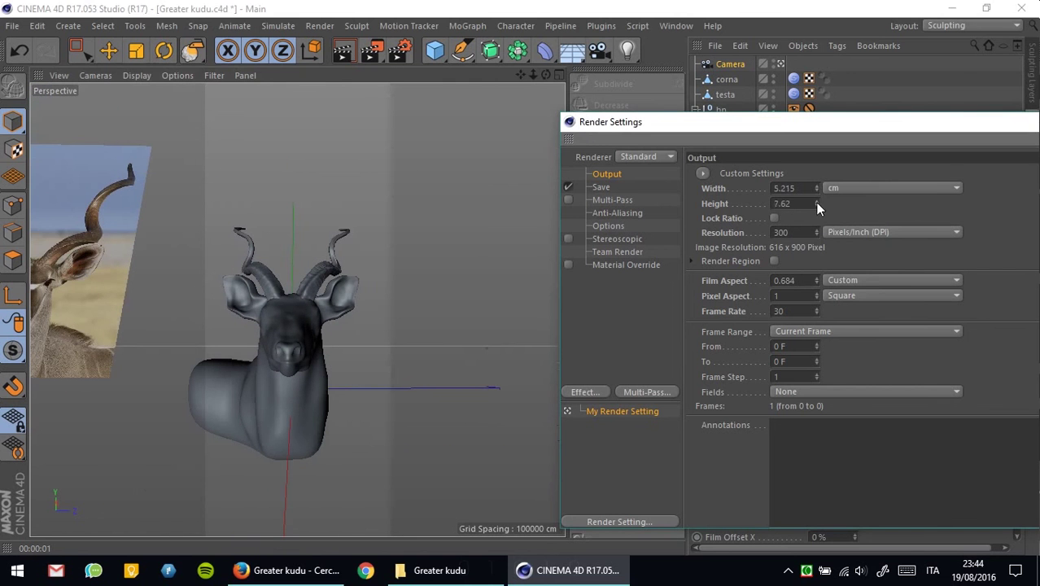
{"action": "left_click_drag", "start_coordinate": [815, 203], "coordinate": [815, 244]}
{"action": "key", "text": "shift+r"}
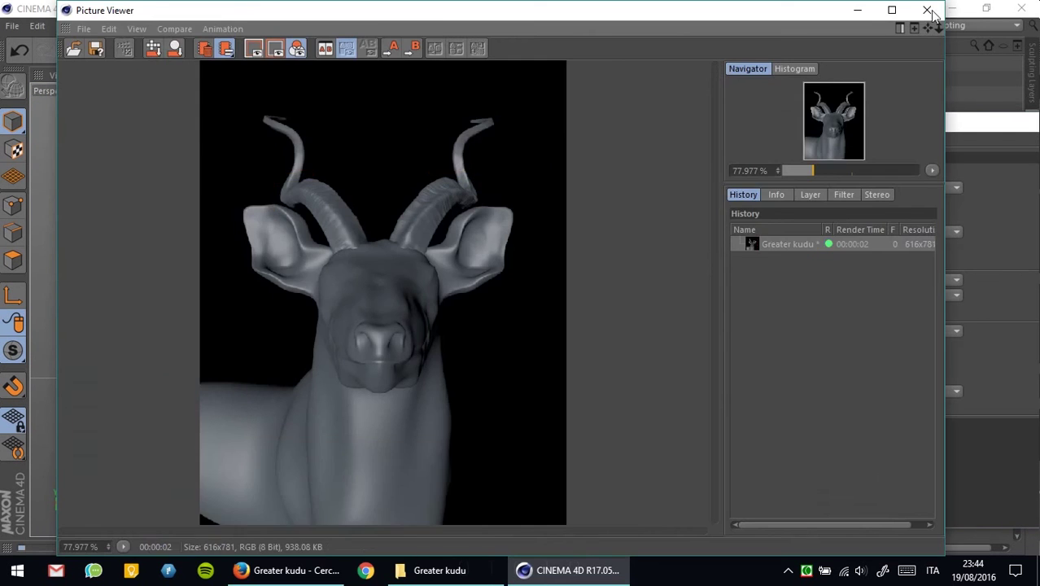
{"action": "left_click", "coordinate": [928, 9]}
Step: Raise the output height to 16.4 cm and render the kudu at 1614 × 1937
{"action": "left_click_drag", "start_coordinate": [543, 73], "coordinate": [495, 95]}
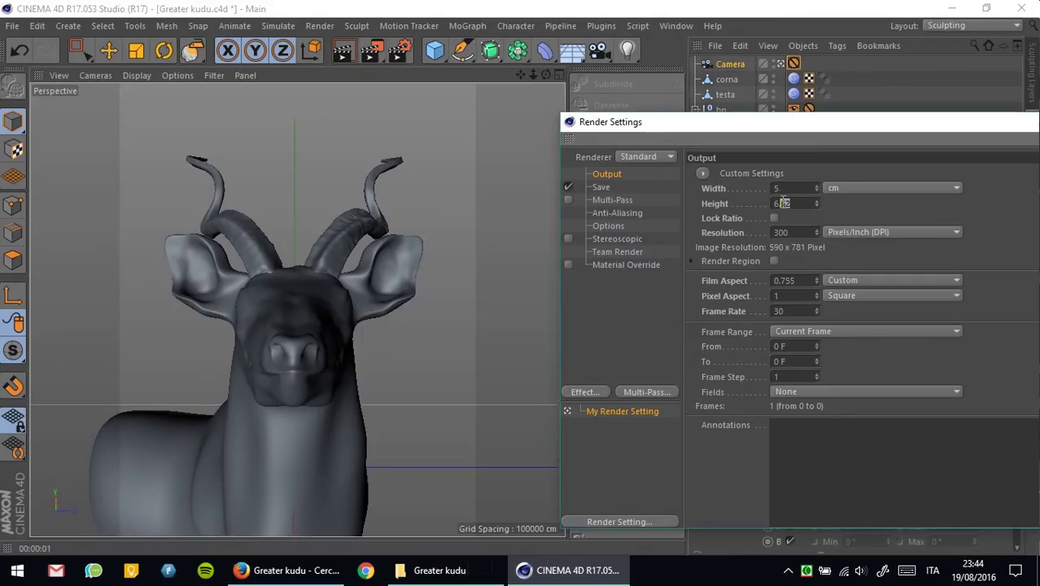
{"action": "left_click_drag", "start_coordinate": [816, 204], "coordinate": [817, 163]}
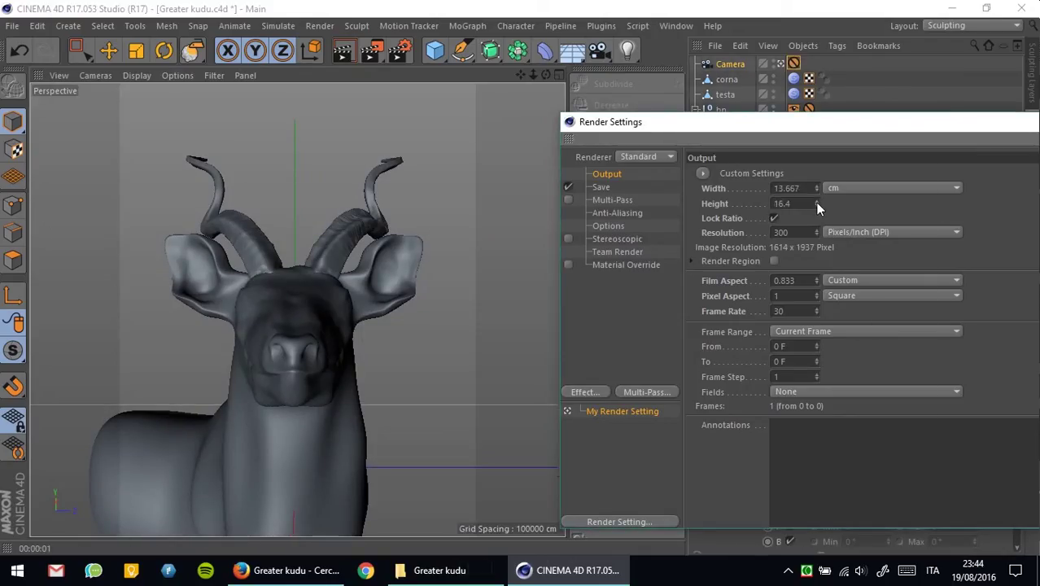
{"action": "key", "text": "shift+r"}
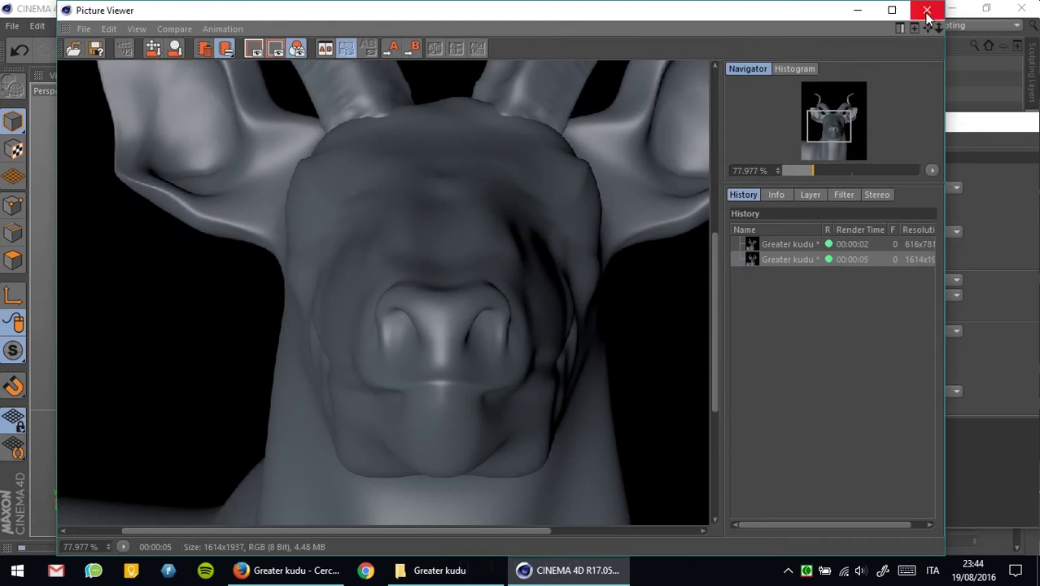
{"action": "left_click", "coordinate": [926, 10]}
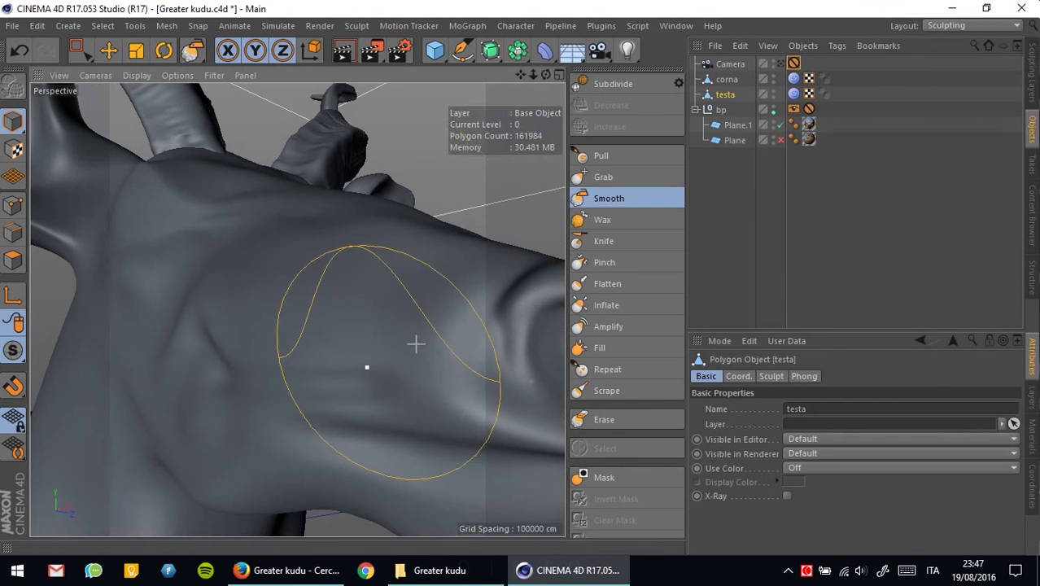
Step: Angle the new area light toward the kudu and frame the head in a close front view
{"action": "key", "text": "shift+r"}
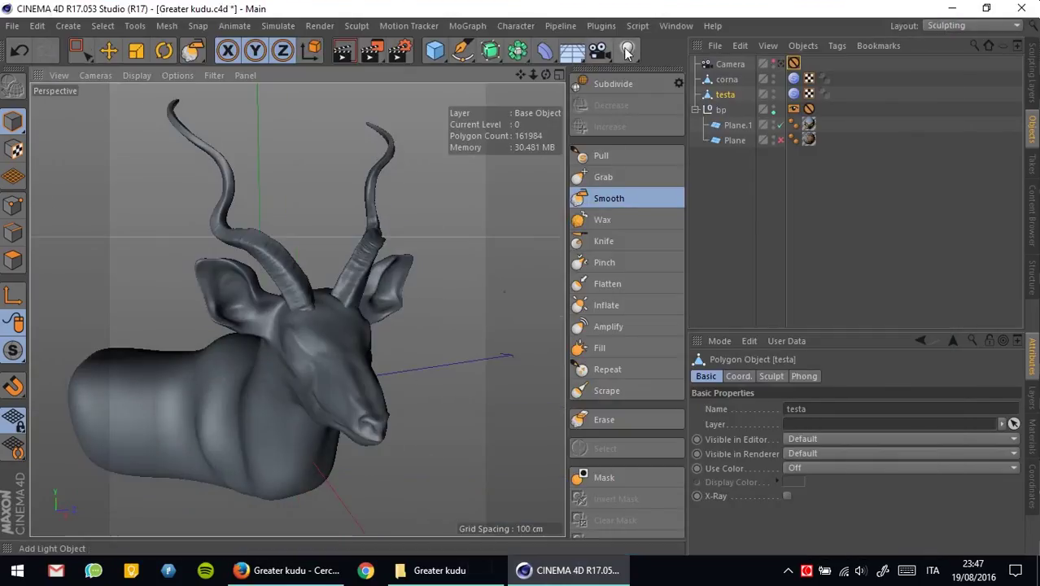
{"action": "left_click_drag", "start_coordinate": [395, 292], "coordinate": [335, 165], "text": "alt"}
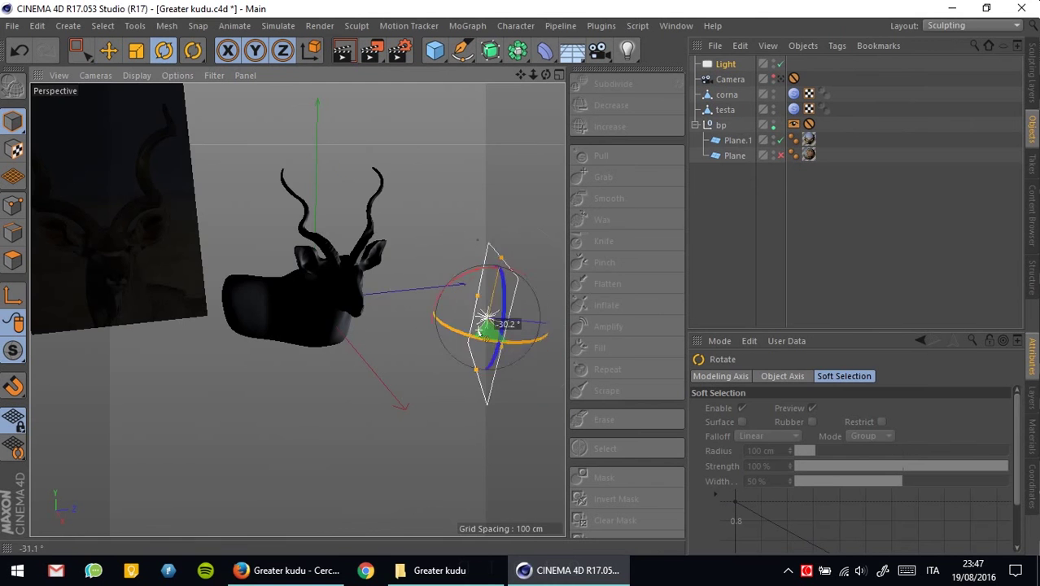
{"action": "left_click_drag", "start_coordinate": [497, 285], "coordinate": [371, 303], "text": "alt"}
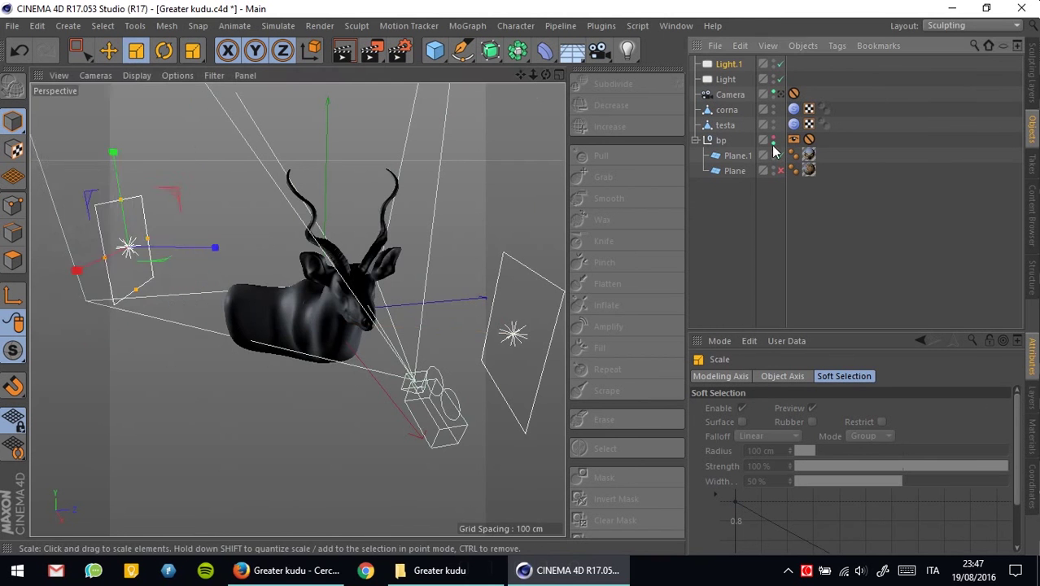
Step: Render through the scene camera repeatedly to check the two-light setup while adjusting the lights
{"action": "left_click", "coordinate": [778, 94]}
{"action": "key", "text": "ctrl+r"}
{"action": "left_click", "coordinate": [779, 95]}
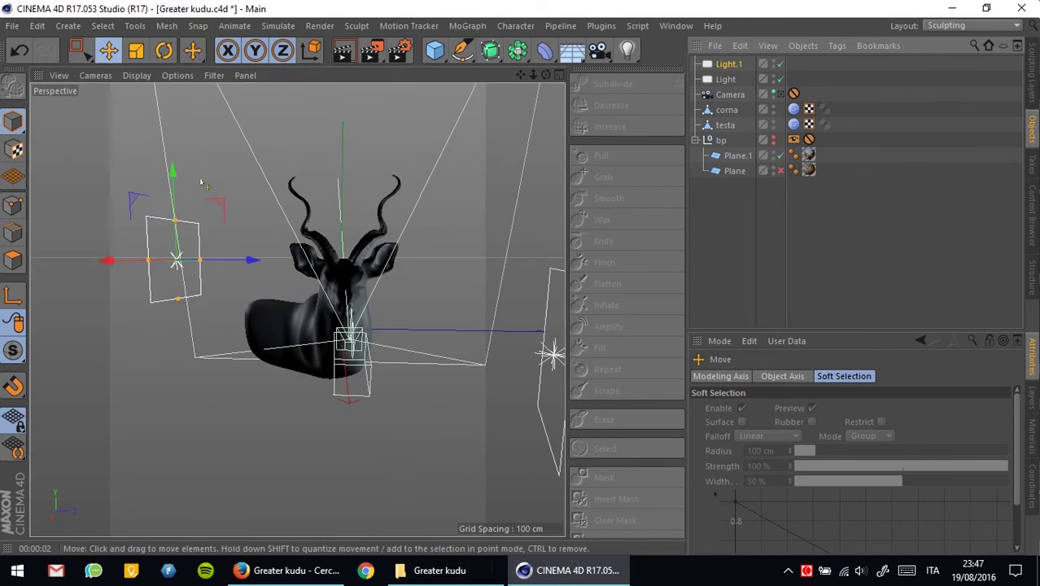
{"action": "key", "text": "r"}
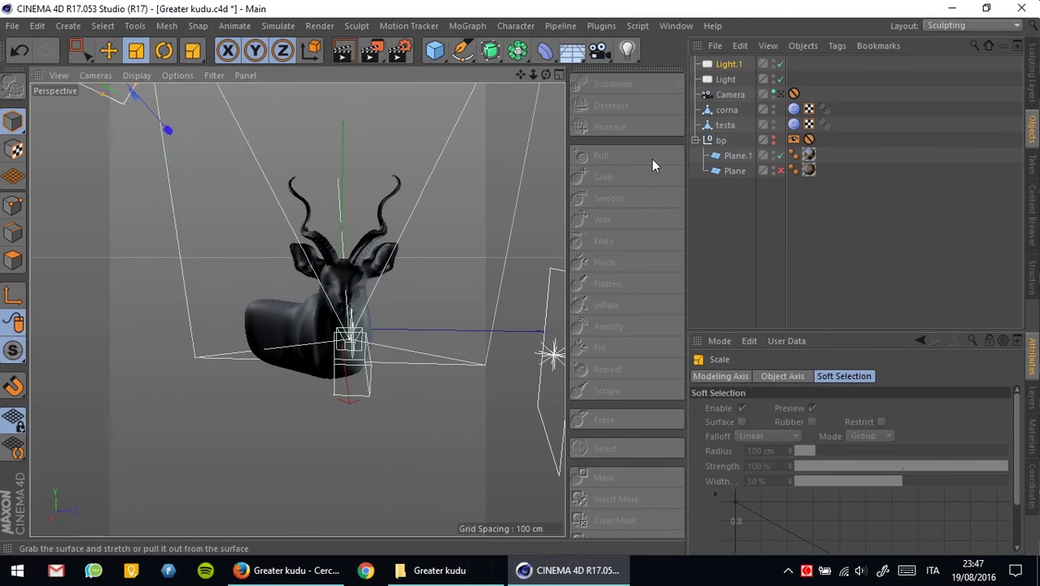
{"action": "left_click", "coordinate": [779, 95]}
{"action": "key", "text": "ctrl+r"}
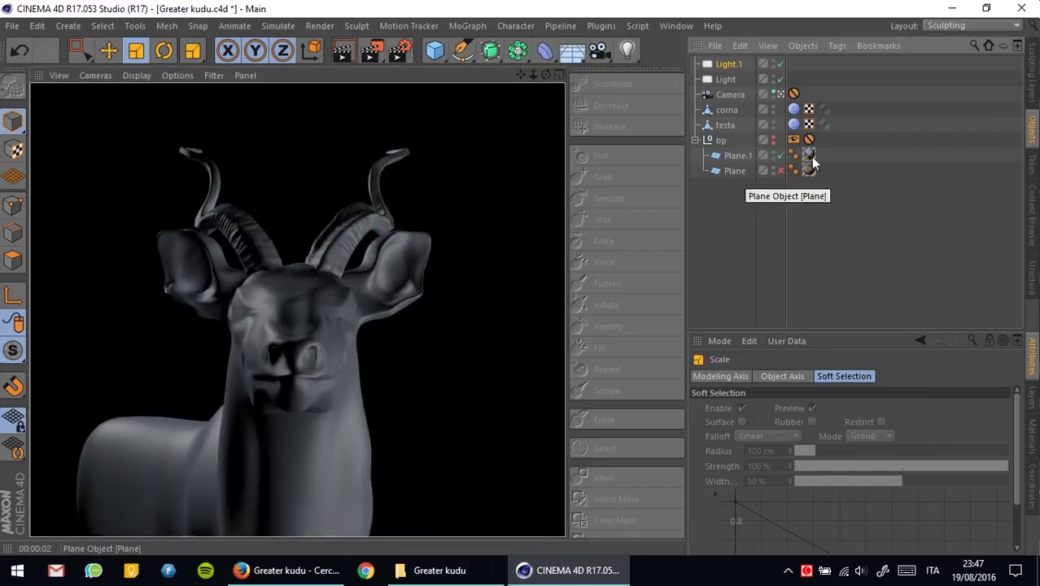
{"action": "left_click", "coordinate": [725, 79]}
{"action": "key", "text": "ctrl+r"}
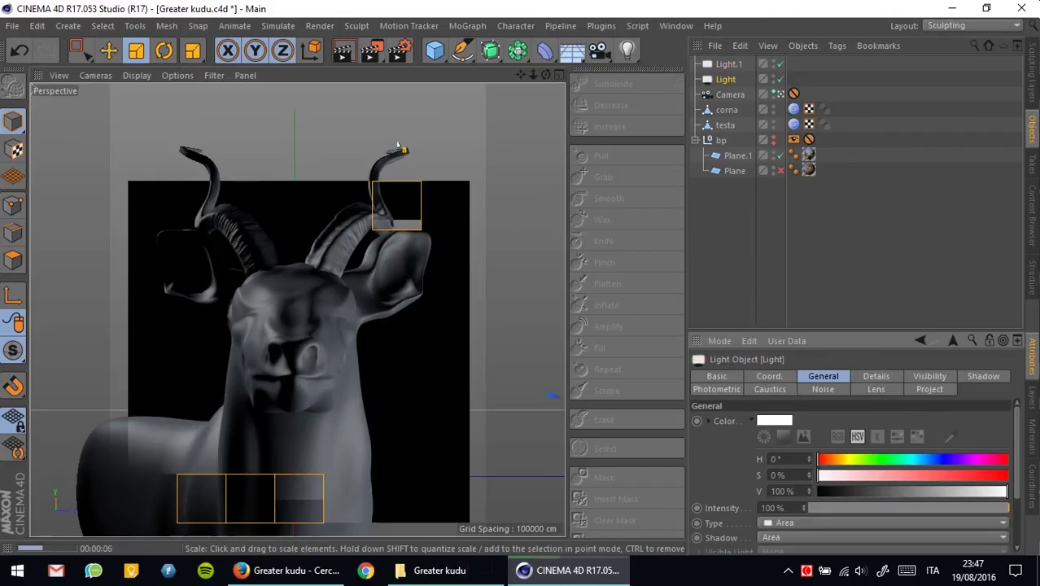
Step: Set Light.1's shadow type to Area
{"action": "left_click", "coordinate": [780, 80]}
{"action": "left_click", "coordinate": [797, 537]}
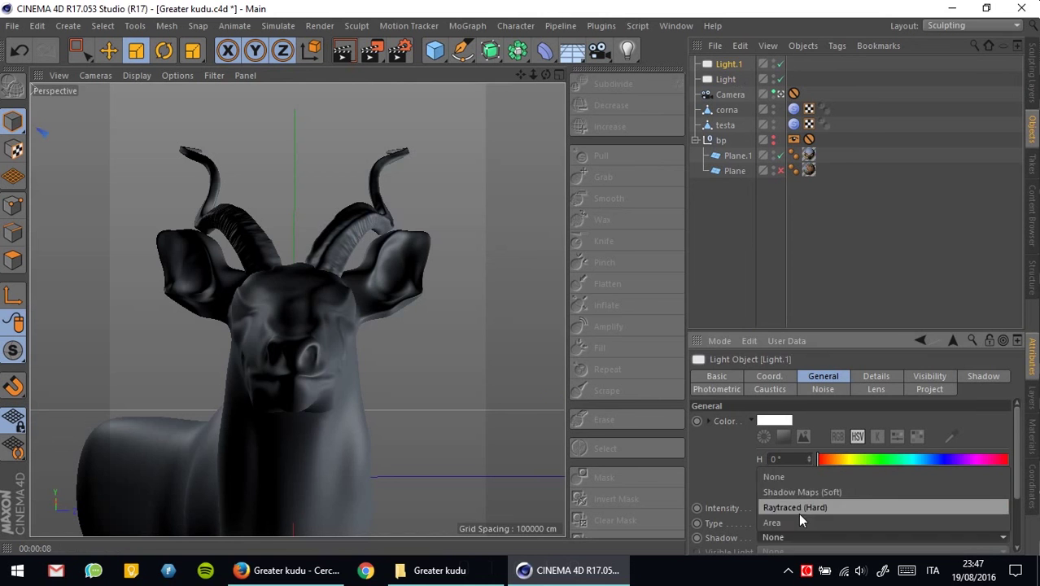
{"action": "left_click", "coordinate": [797, 513]}
{"action": "left_click", "coordinate": [341, 50]}
Step: Add Depth of Field and Global Illumination with a preset to the render settings, then render to the Picture Viewer
{"action": "left_click", "coordinate": [399, 51]}
{"action": "left_click", "coordinate": [180, 417]}
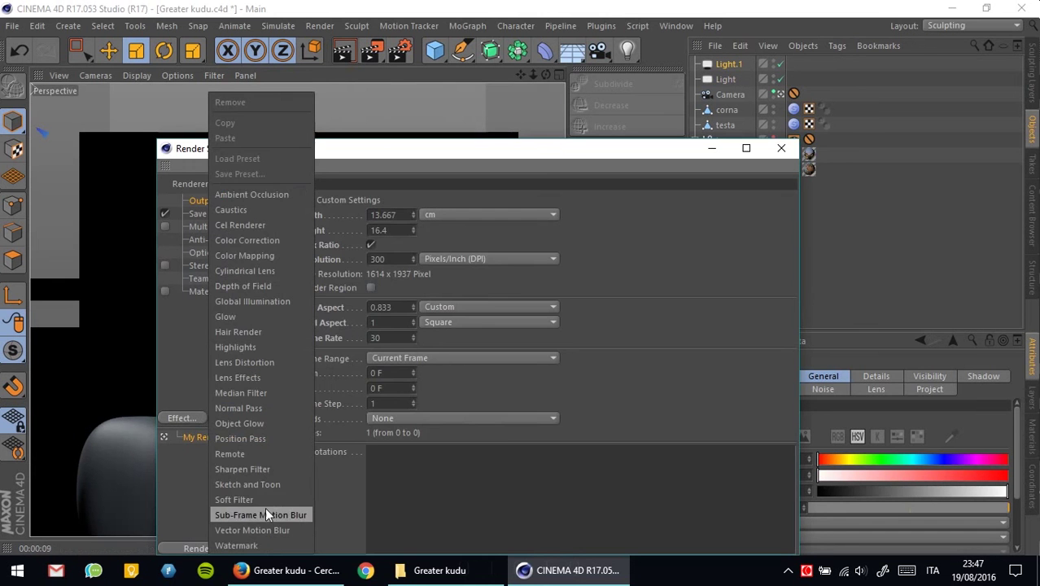
{"action": "left_click", "coordinate": [243, 286]}
{"action": "left_click", "coordinate": [200, 415]}
{"action": "left_click", "coordinate": [252, 301]}
{"action": "left_click", "coordinate": [406, 232]}
{"action": "left_click", "coordinate": [502, 293]}
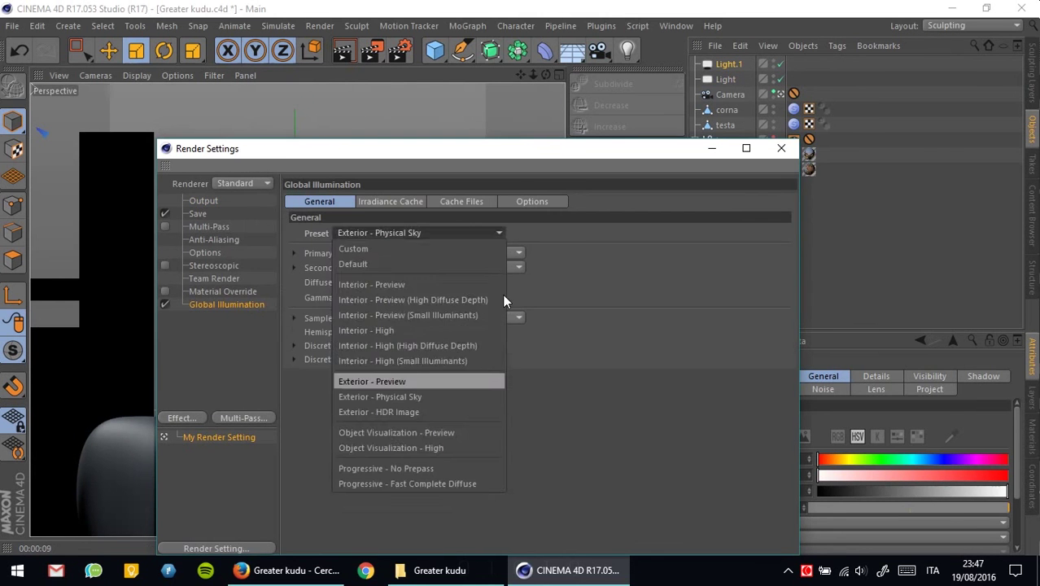
{"action": "key", "text": "shift+r"}
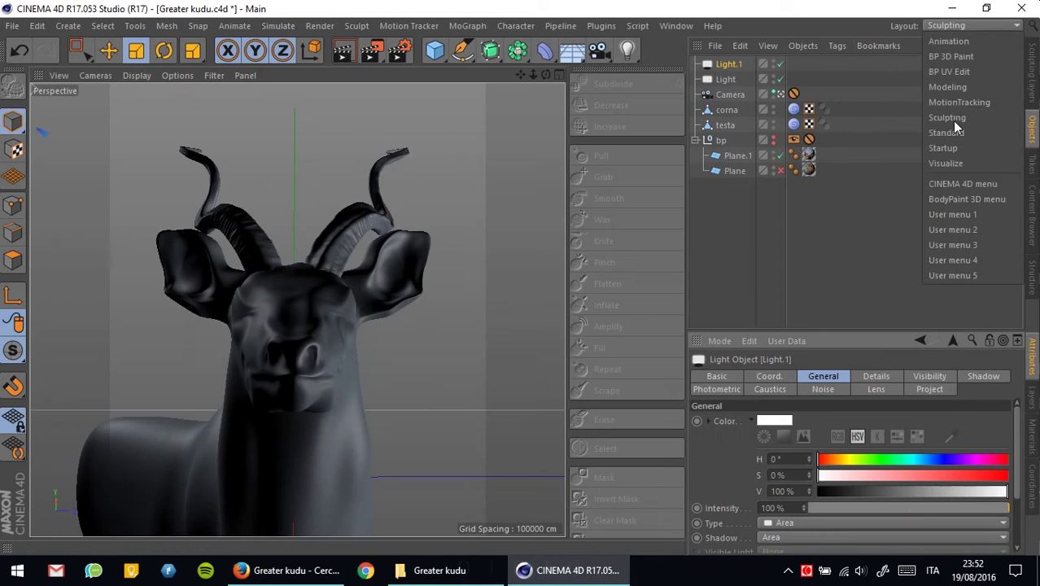
{"action": "left_click", "coordinate": [951, 131]}
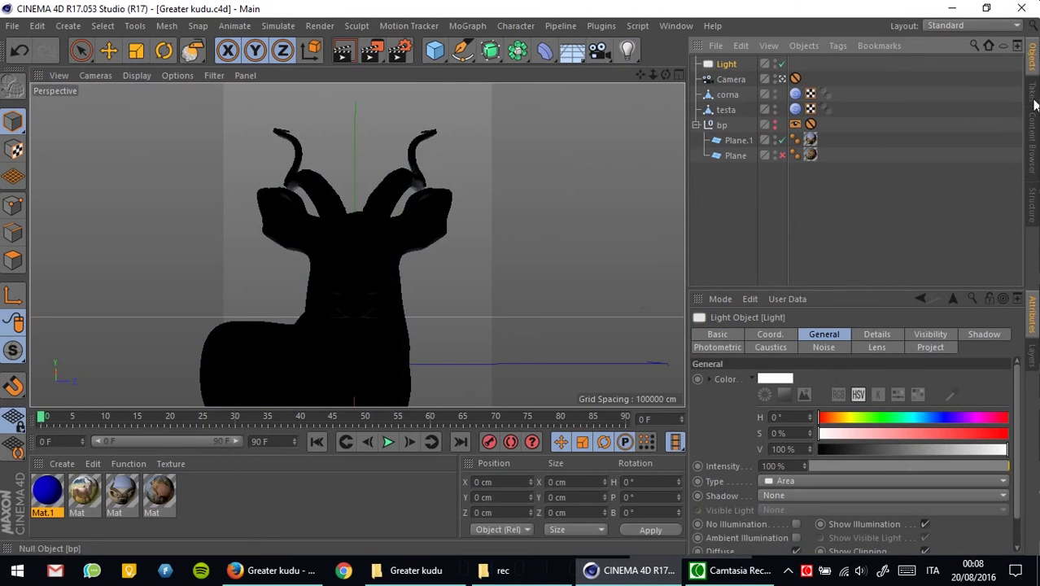
Step: Pull back to see the lights and camera, then view the scene through the selected light
{"action": "scroll", "coordinate": [367, 281], "scroll_direction": "down", "scroll_amount": 5}
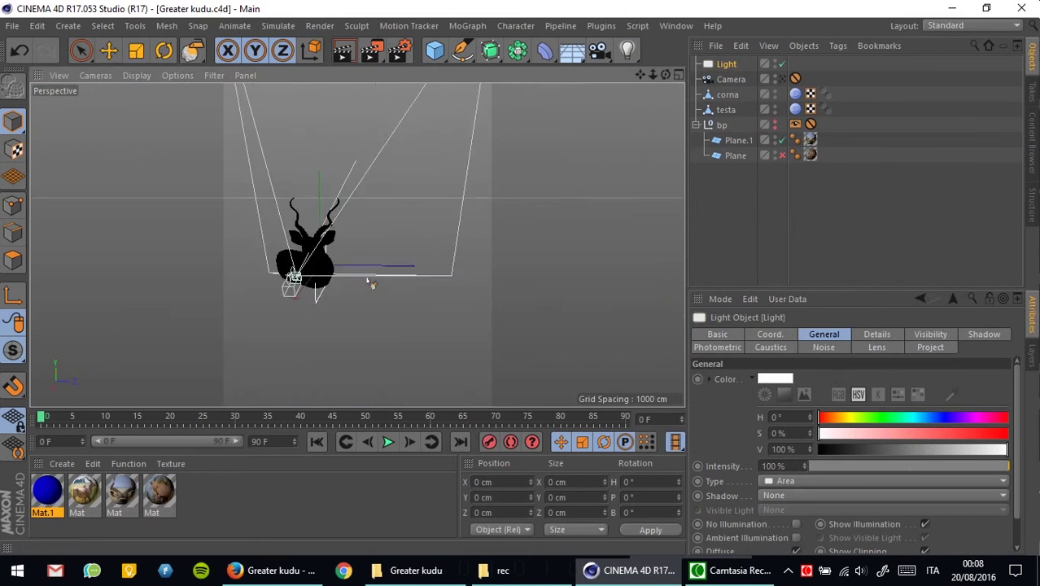
{"action": "key", "text": "e"}
{"action": "left_click_drag", "start_coordinate": [367, 281], "coordinate": [521, 346], "text": "alt"}
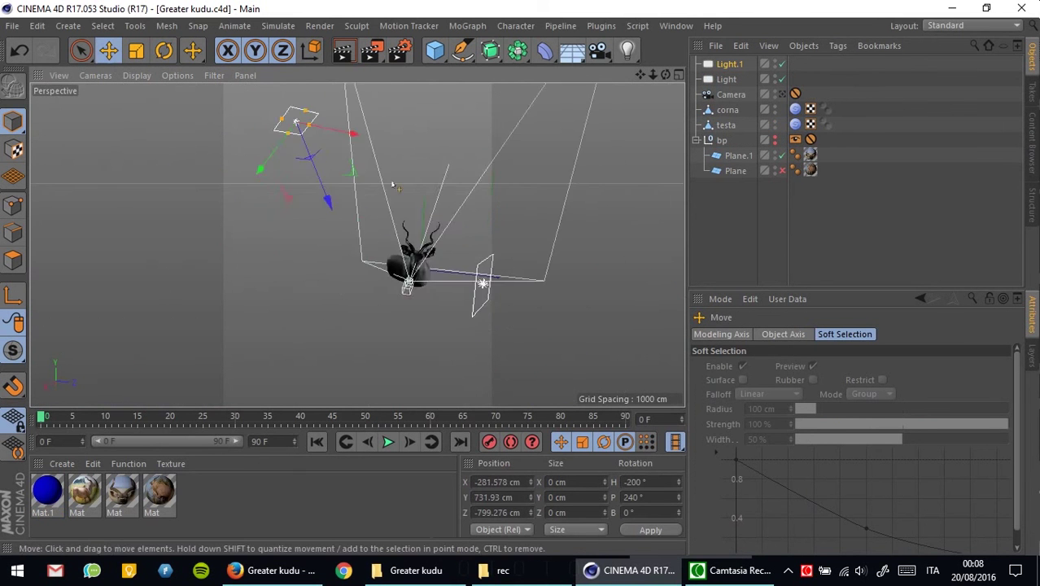
{"action": "left_click", "coordinate": [95, 75]}
{"action": "left_click", "coordinate": [155, 128]}
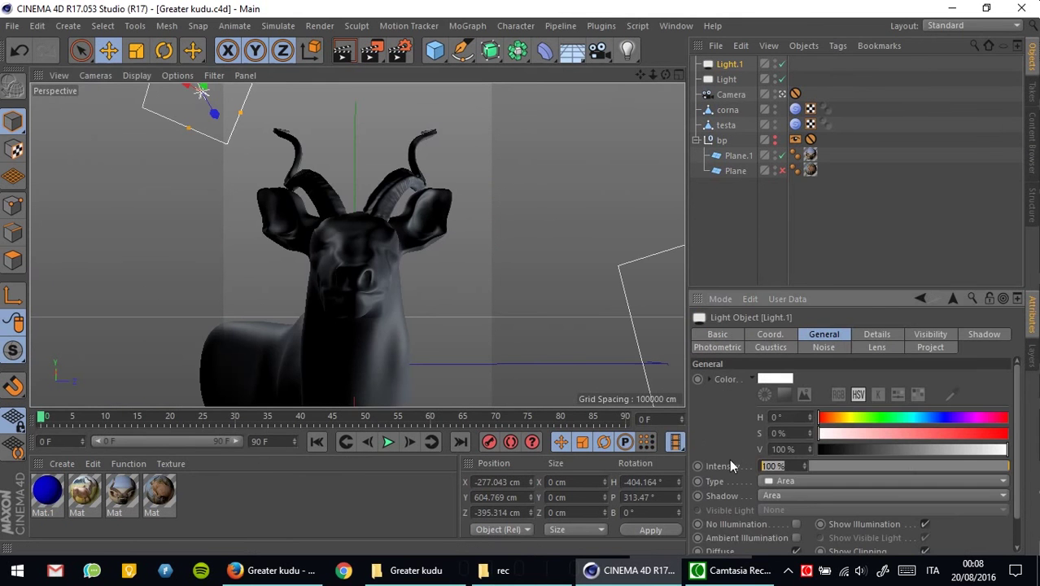
Step: Load the cream Milk material, apply it to testa and corna, and preview a render region
{"action": "left_click", "coordinate": [194, 494]}
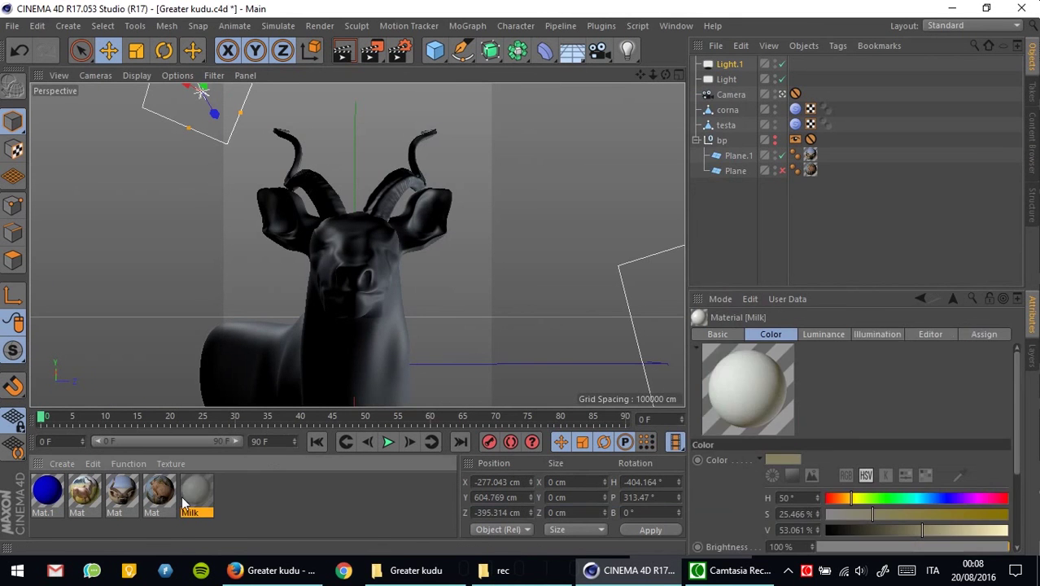
{"action": "left_click", "coordinate": [370, 50]}
{"action": "mouse_move", "coordinate": [183, 503]}
{"action": "left_mouse_down"}
{"action": "mouse_move", "coordinate": [838, 123]}
{"action": "mouse_move", "coordinate": [841, 108]}
{"action": "left_mouse_up"}
{"action": "left_click", "coordinate": [453, 390]}
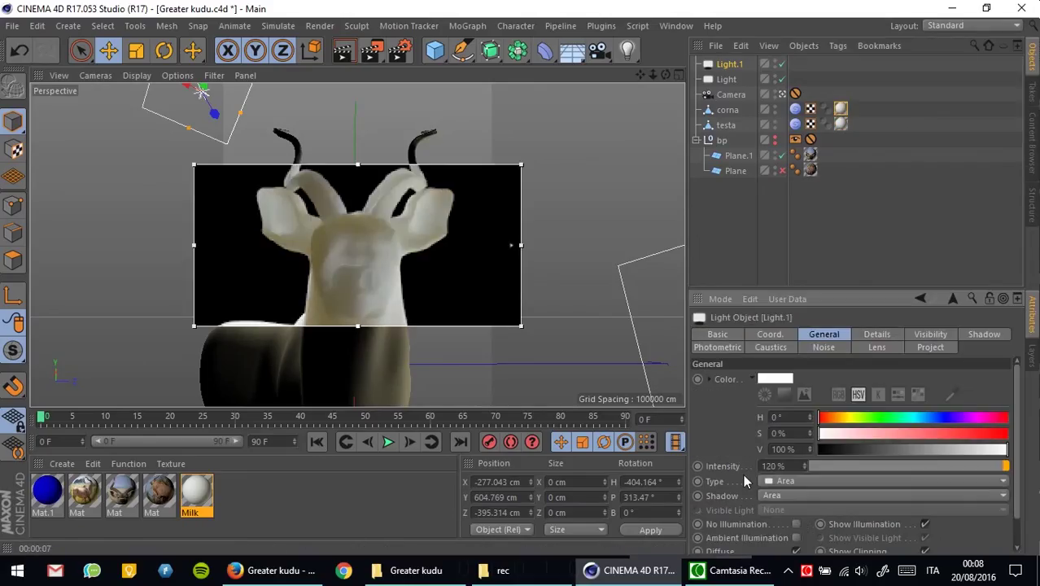
Step: Set Light.1 intensity to 130%
{"action": "double_click", "coordinate": [777, 466]}
{"action": "type", "text": "130"}
{"action": "key", "text": "Return"}
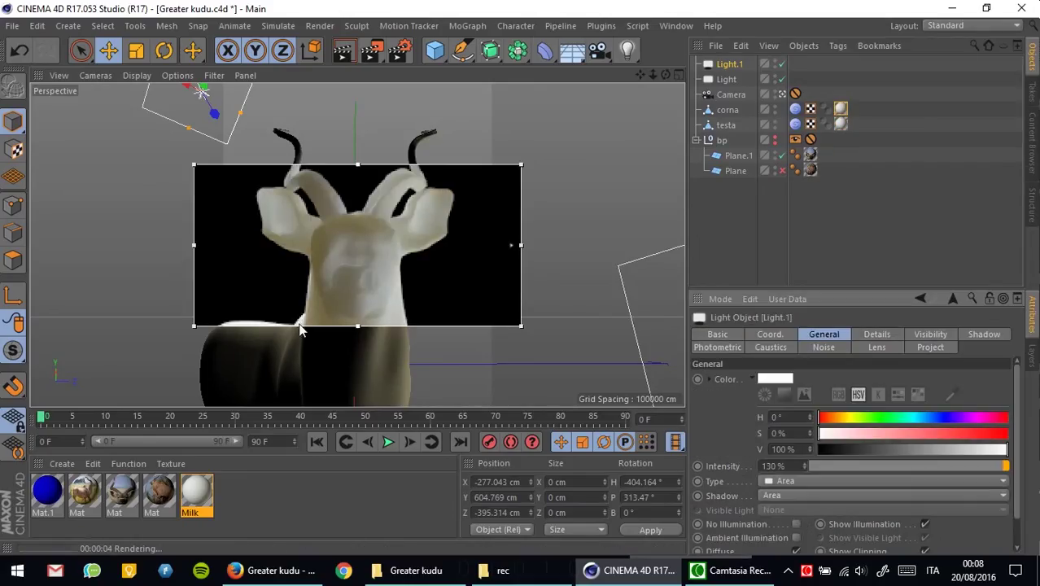